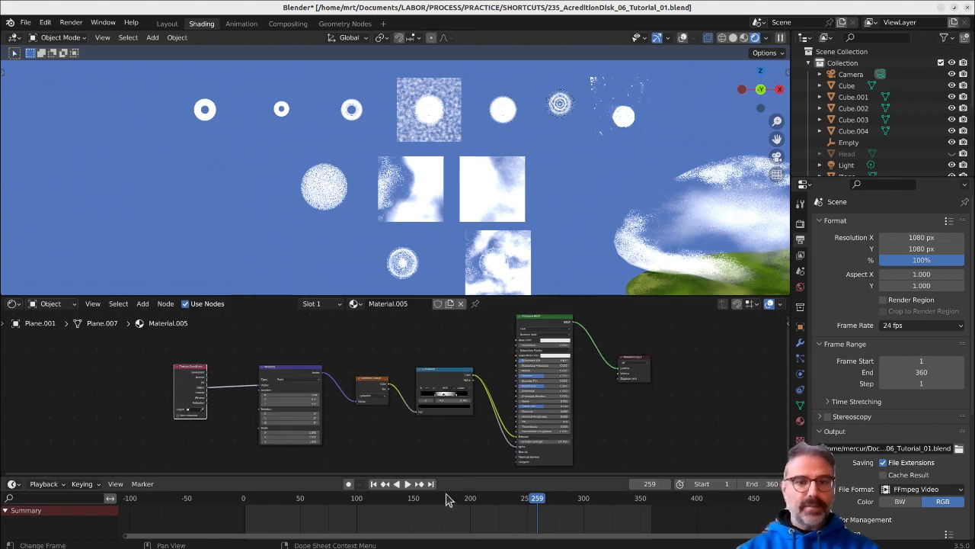
Enlarge the node editor area by shrinking the timeline, zoom in on the nodes, and turn on the viewport overlays.
left_click_drag(460, 473, 450, 542)
scroll(385, 461, "up", 1)
scroll(389, 459, "up", 2)
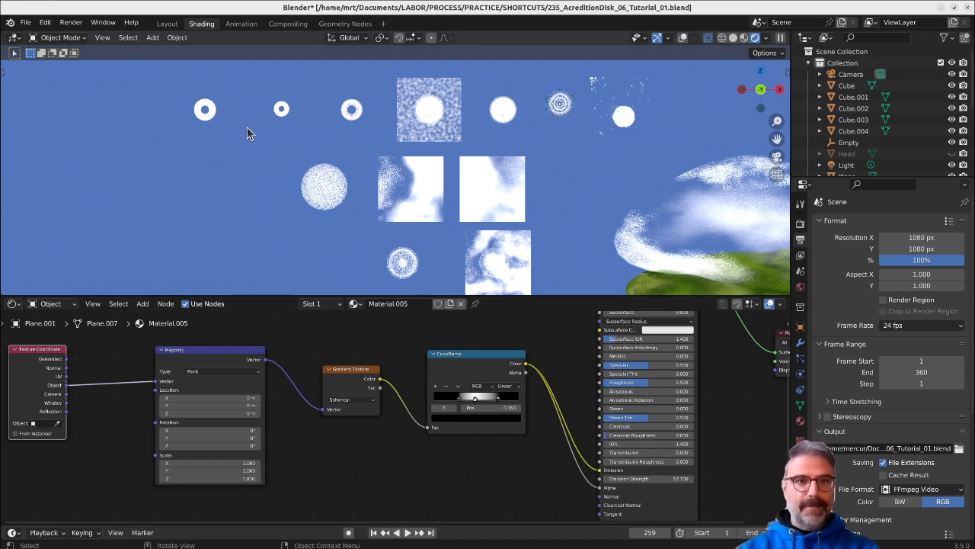
left_click(684, 36)
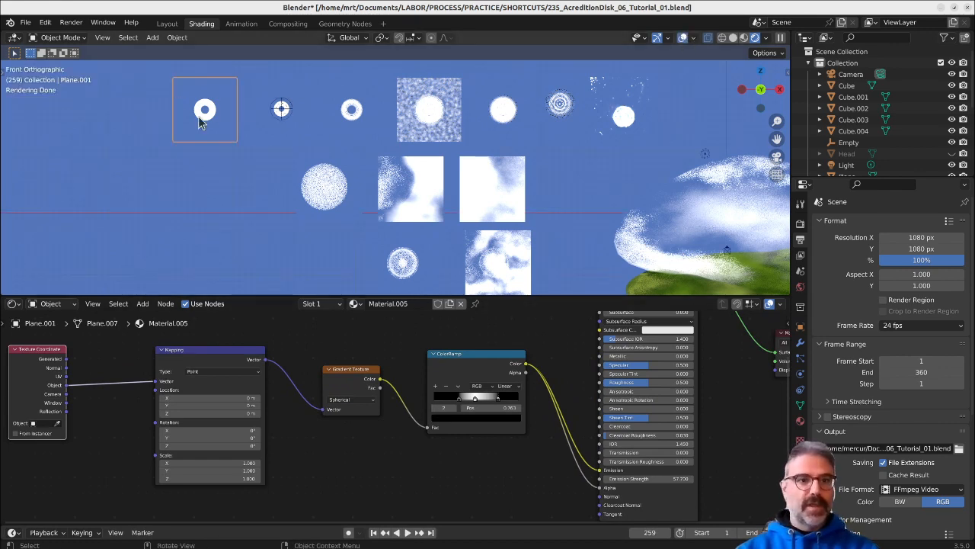
Move the Gradient Texture and ColorRamp nodes of the first ring's material slightly closer to the Mapping node.
middle_click_drag(202, 126, 307, 199, "shift")
scroll(307, 198, "up", 5)
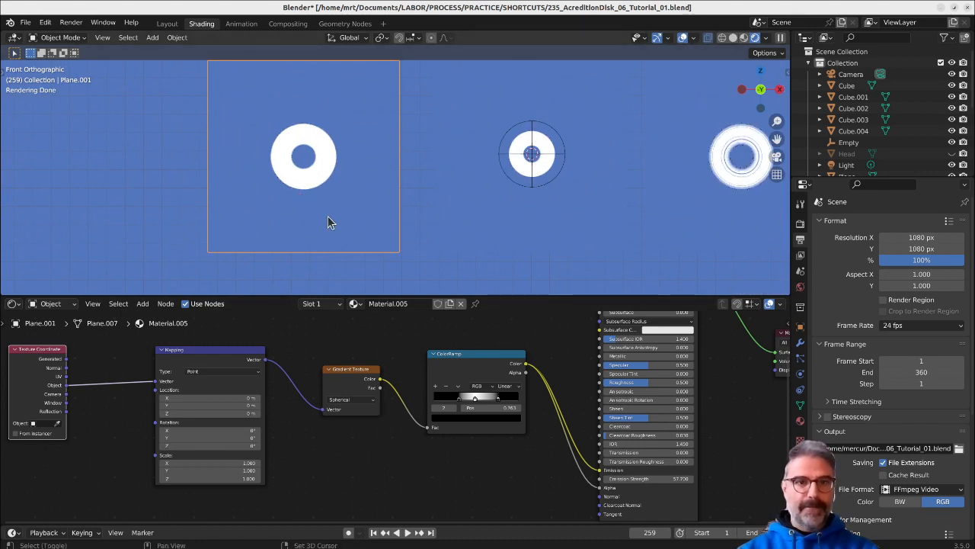
left_click_drag(341, 381, 331, 377)
left_click_drag(486, 363, 462, 353)
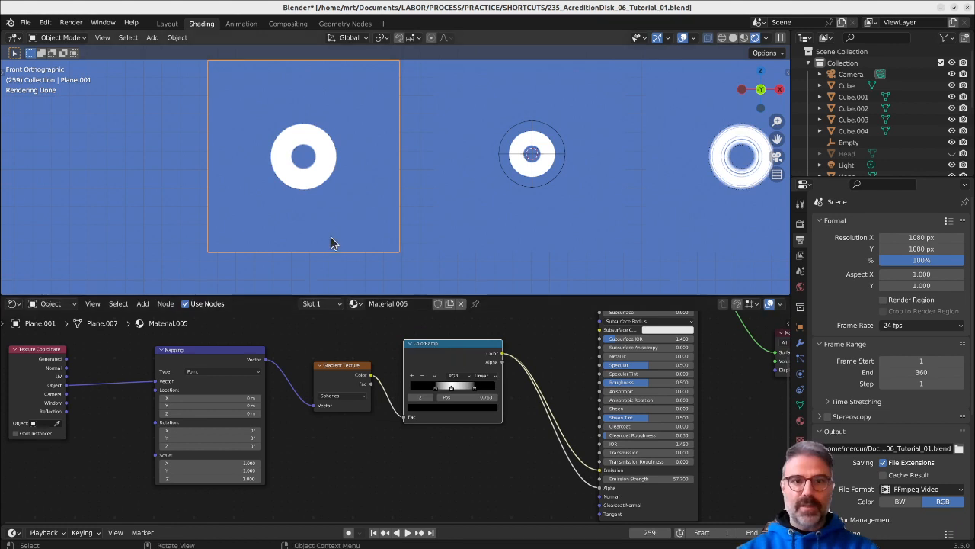
Add a mesh plane in the empty space beside the first ring and rotate it 90° about the X axis.
scroll(331, 242, "down", 3)
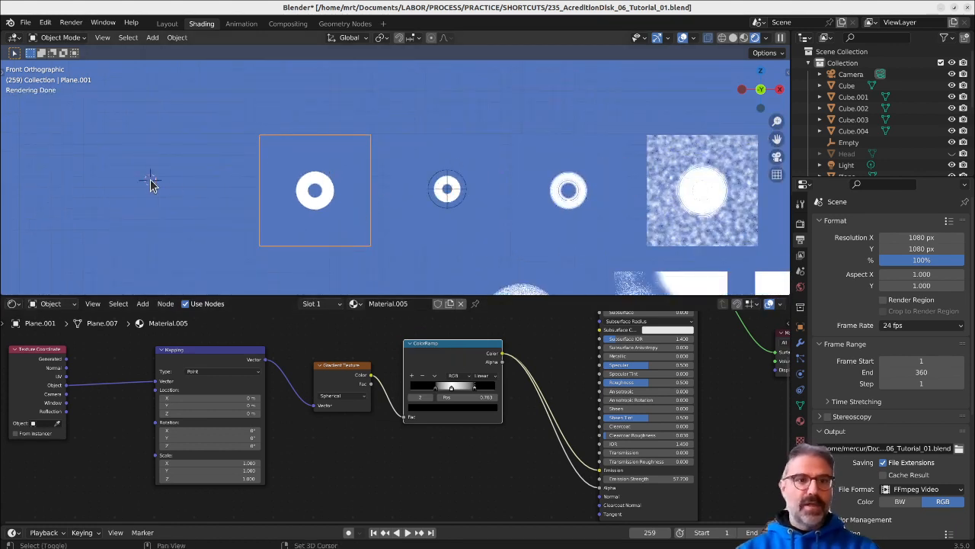
key("shift+a")
mouse_move(124, 69)
left_click(203, 68)
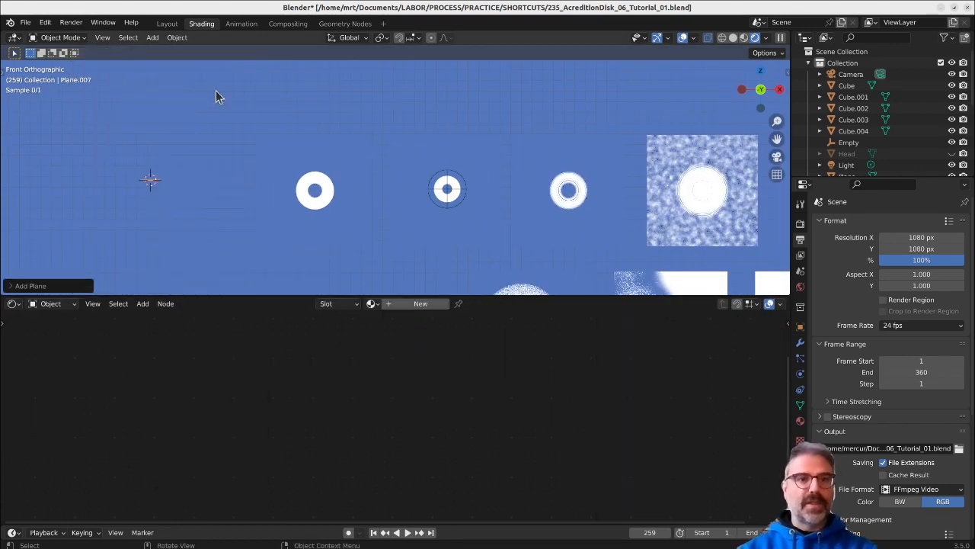
key("r")
key("x")
key("9")
key("0")
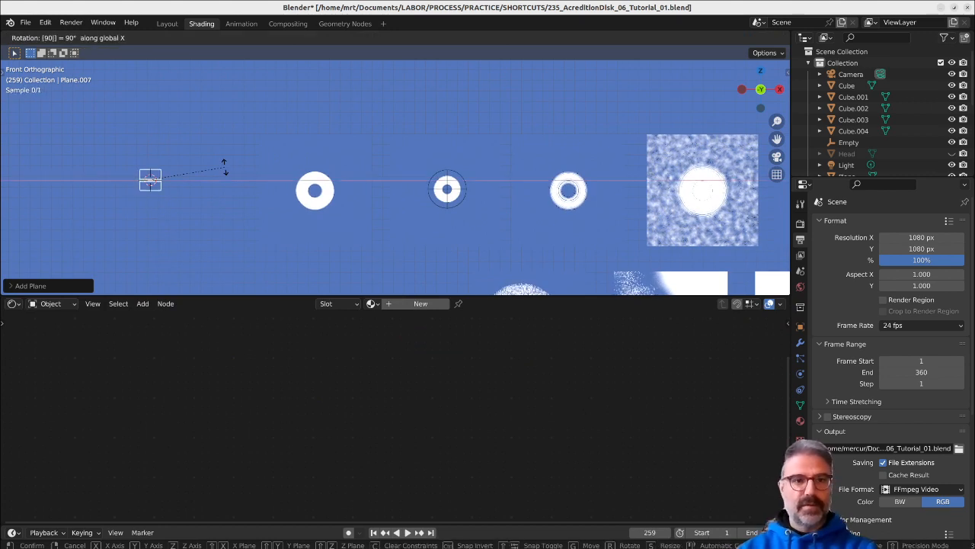
key("Return")
Scale up the new plane and move it above the first ring.
key("s")
left_click(339, 264)
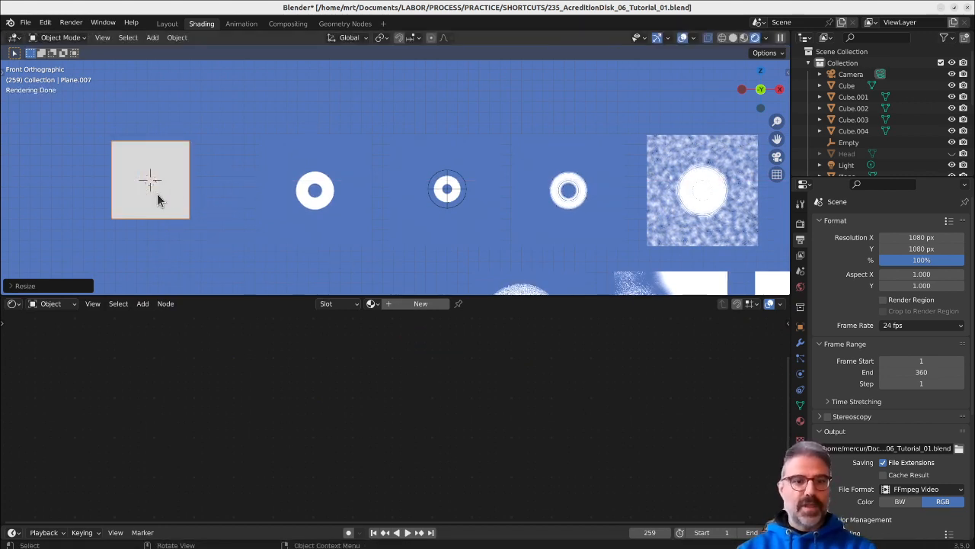
key("g")
left_click(373, 82)
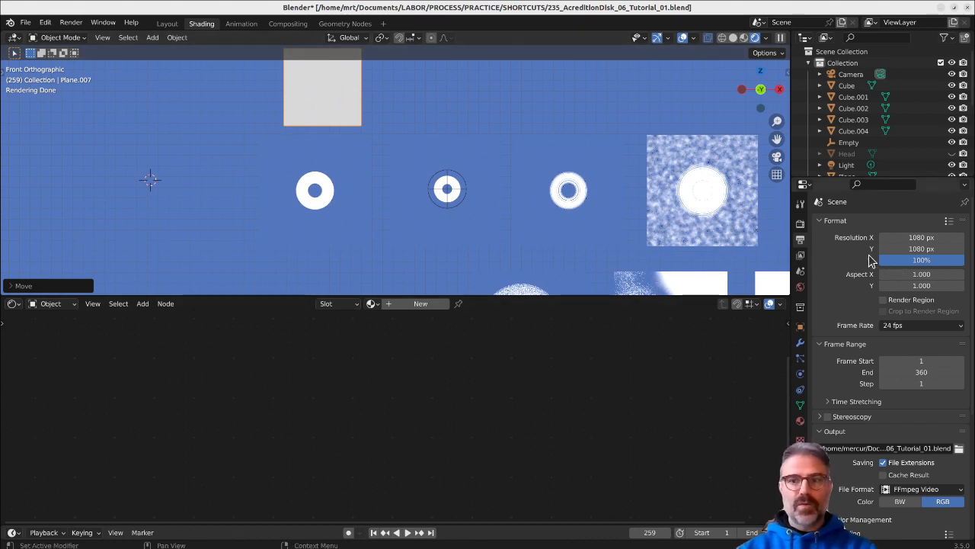
Show the render settings and compare the ring plane with the blank plane by selecting each one.
left_click(800, 224)
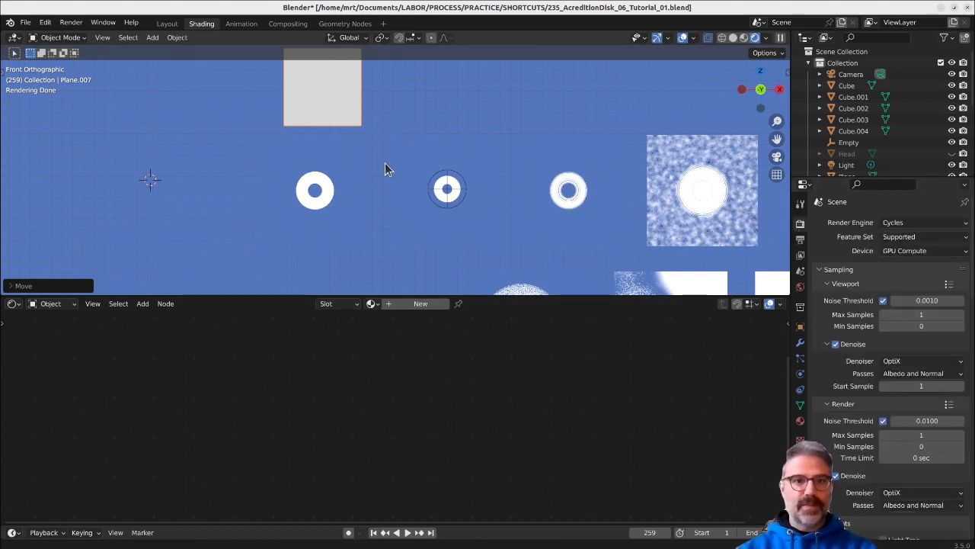
middle_click_drag(330, 189, 341, 212, "shift")
left_click(343, 220)
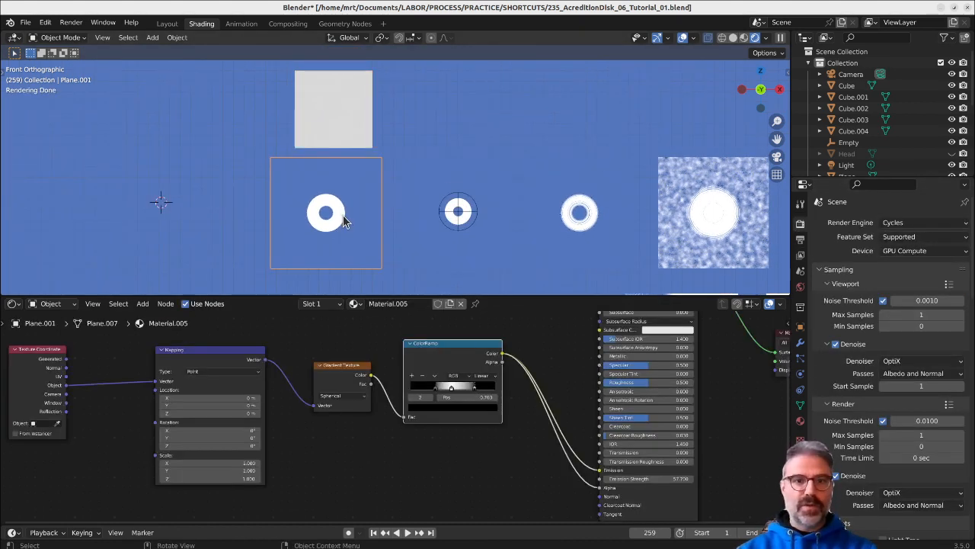
left_click(348, 119)
left_click(337, 202)
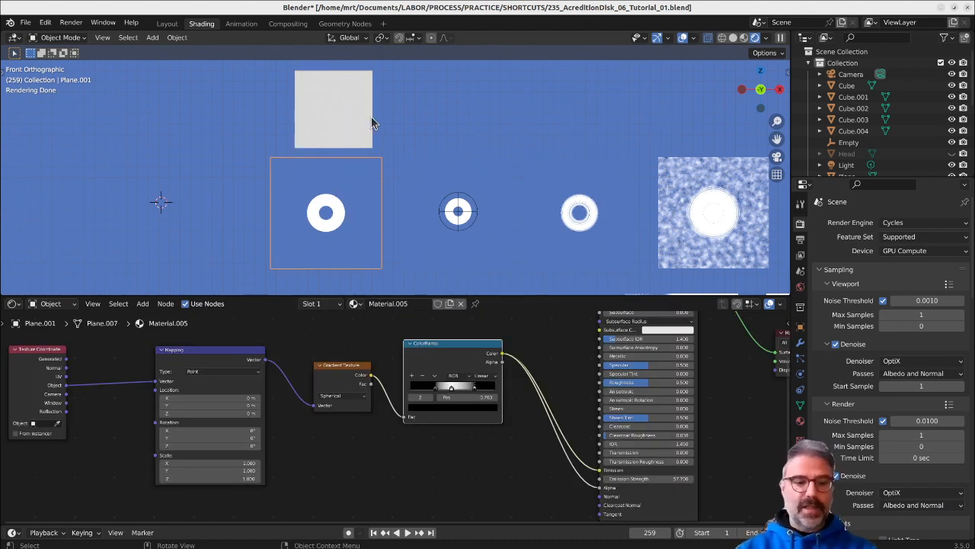
Enlarge the blank plane to nearly the ring plane's size and reposition it directly above that plane.
left_click(372, 121)
key("s")
left_click(402, 120)
key("g")
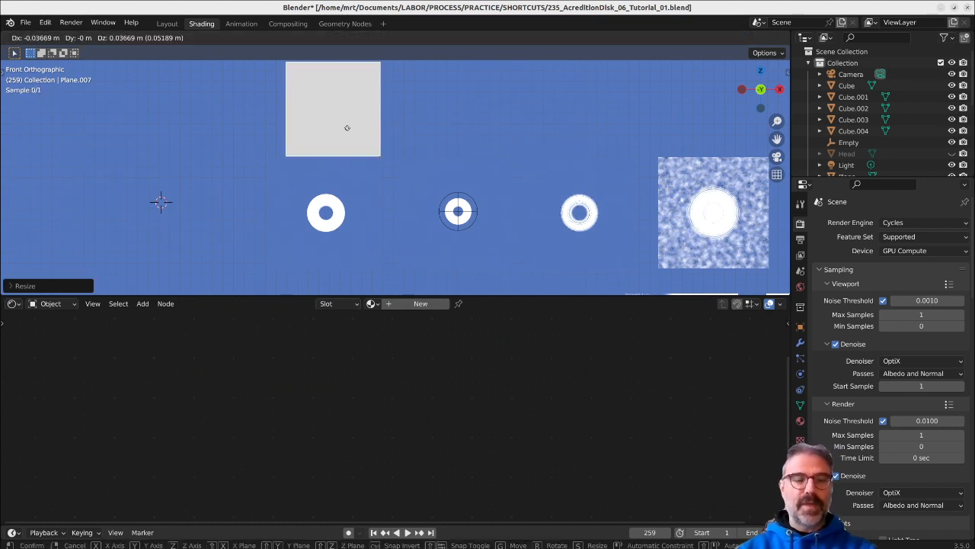
left_click(342, 131)
Create a new material on the blank plane and spread its Principled BSDF and Material Output nodes apart.
left_click(340, 217)
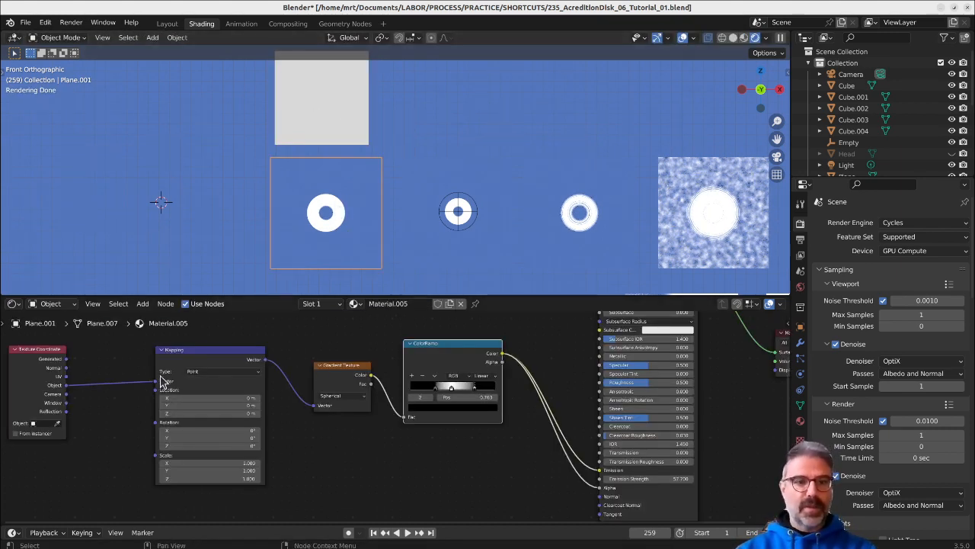
left_click(303, 96)
key("Home")
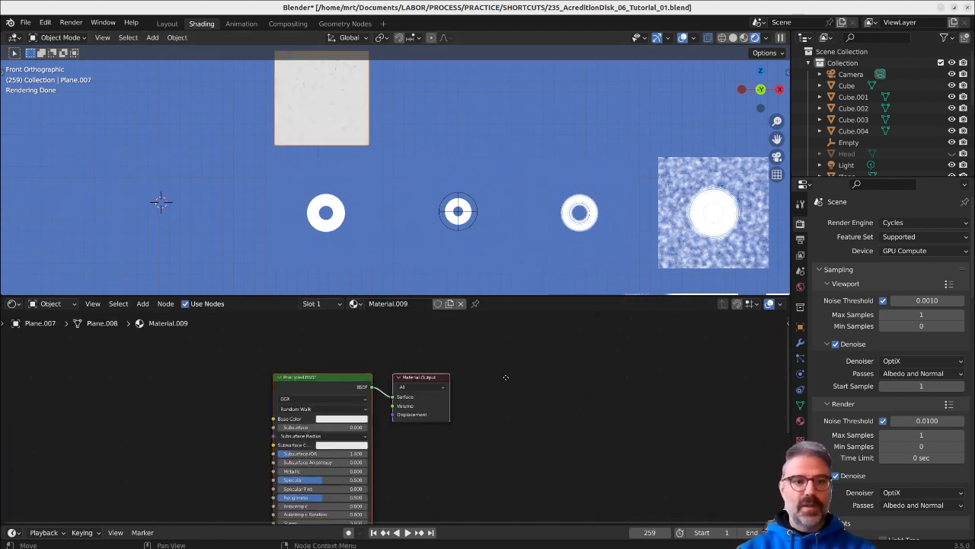
left_click_drag(442, 379, 623, 403)
left_click_drag(321, 395, 446, 370)
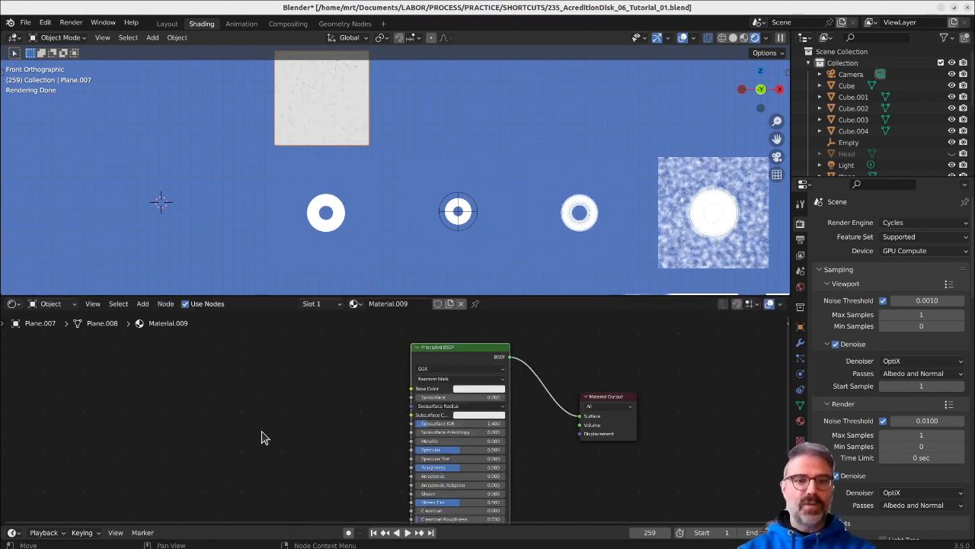
Add a Gradient Texture node and connect its Color output to the Alpha input of the Principled BSDF.
middle_click_drag(262, 437, 329, 421)
key("shift+a")
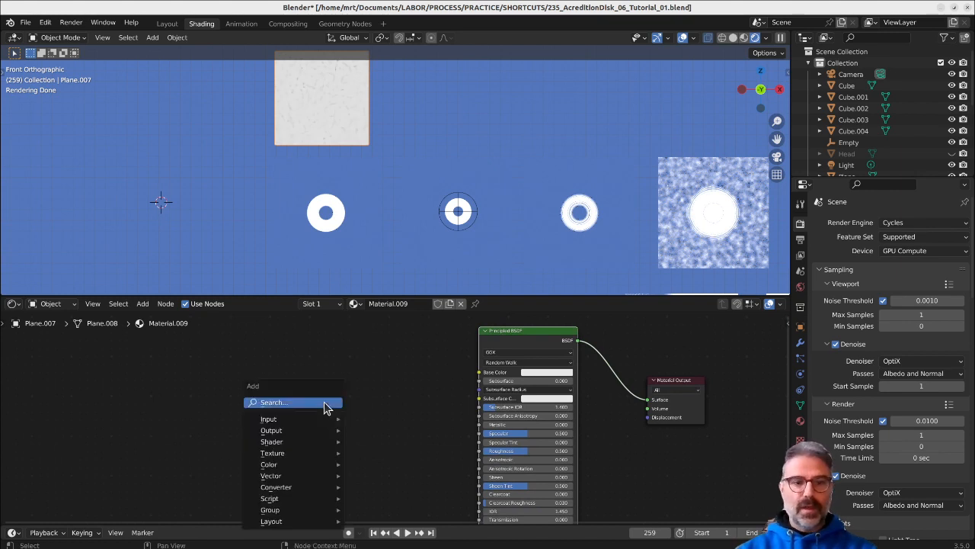
mouse_move(305, 453)
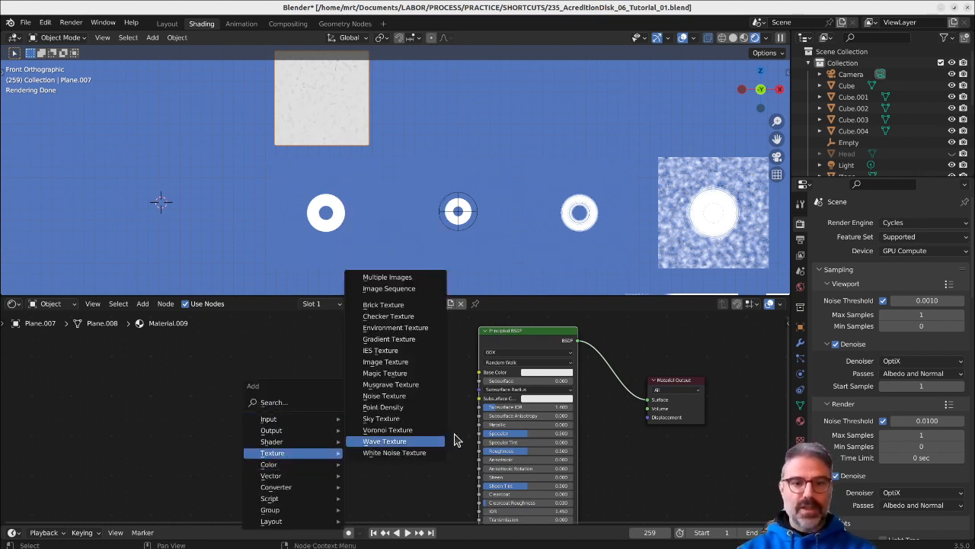
left_click(400, 344)
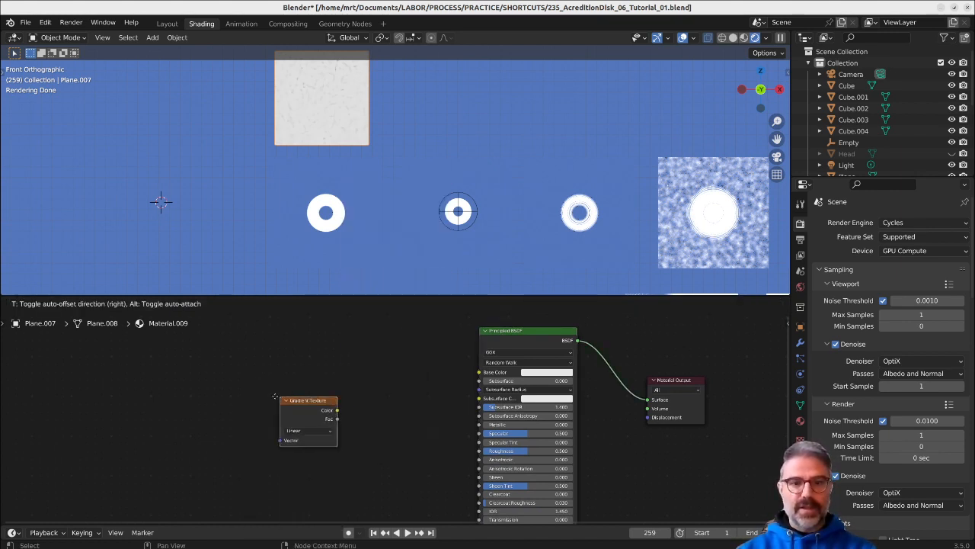
left_click(277, 399)
scroll(447, 462, "down", 3, "shift")
left_click_drag(328, 363, 482, 505)
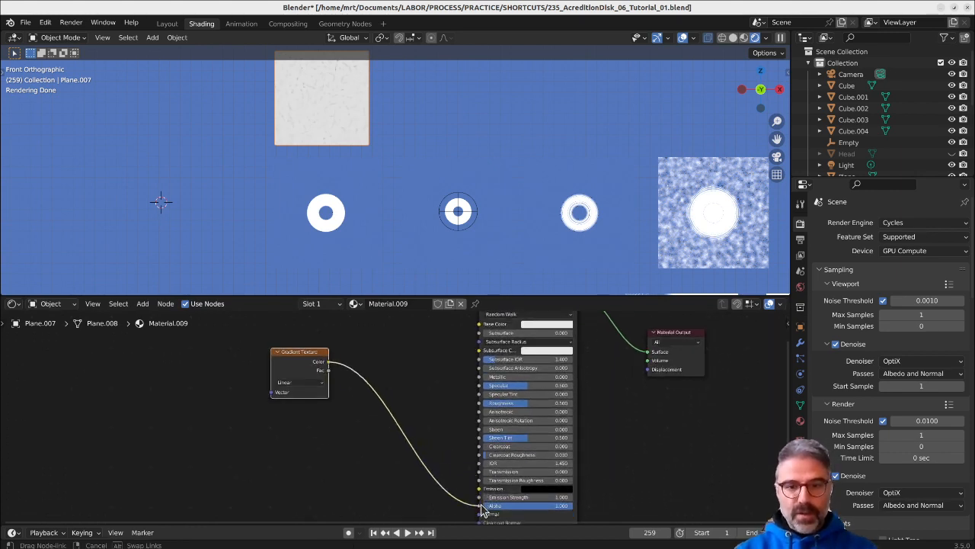
scroll(426, 458, "down", 2, "shift")
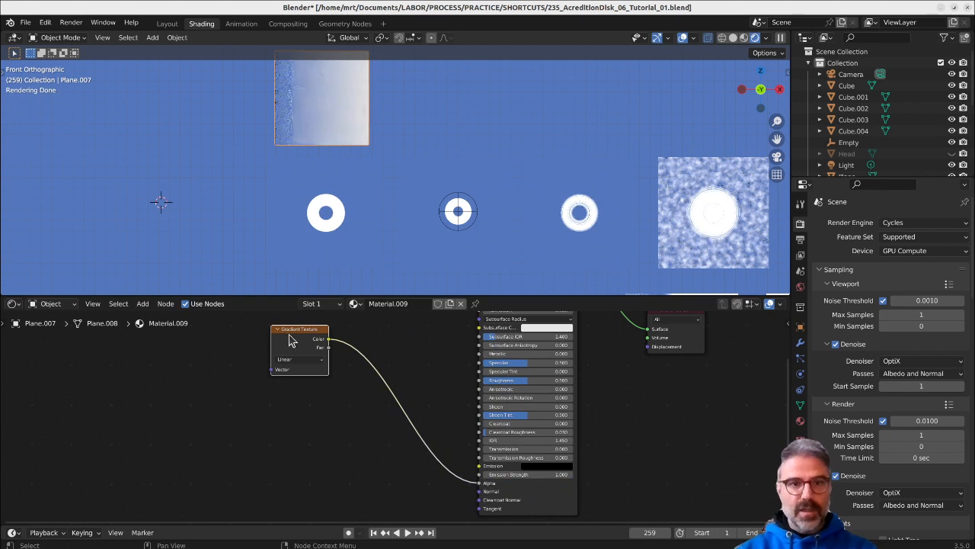
Move the Gradient Texture node closer to the Principled BSDF and set its gradient type to Spherical.
left_click_drag(287, 342, 319, 387)
scroll(316, 133, "up", 2)
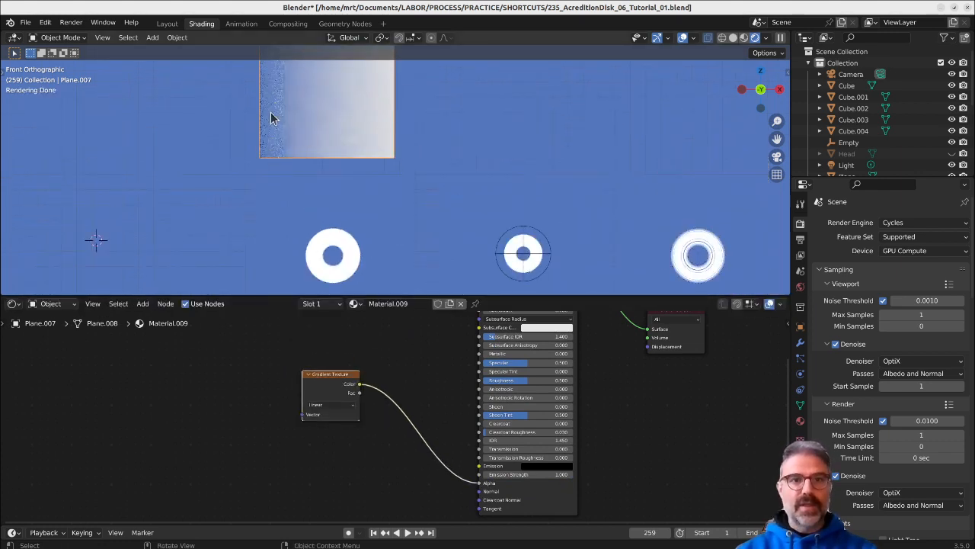
middle_click_drag(340, 125, 374, 172, "shift")
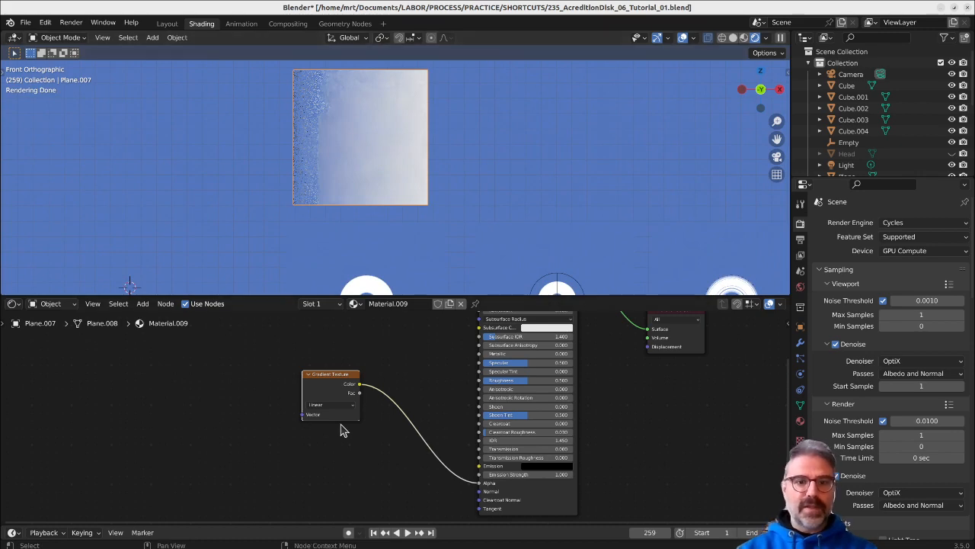
scroll(339, 419, "up", 4)
left_click(309, 400)
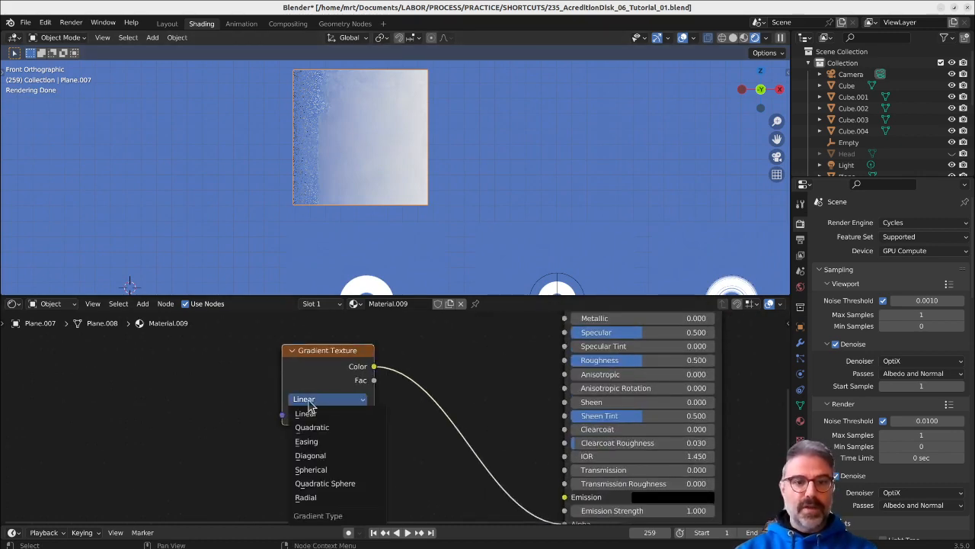
left_click(327, 470)
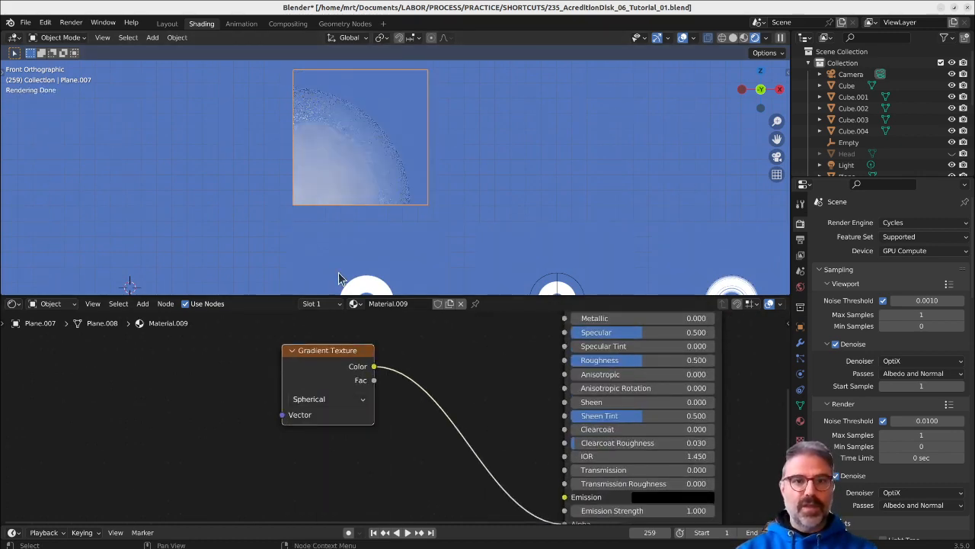
Add linked Texture Coordinate and Mapping nodes in front of the Gradient Texture node and arrange them beside it.
left_click_drag(342, 358, 397, 388)
scroll(282, 415, "down", 2)
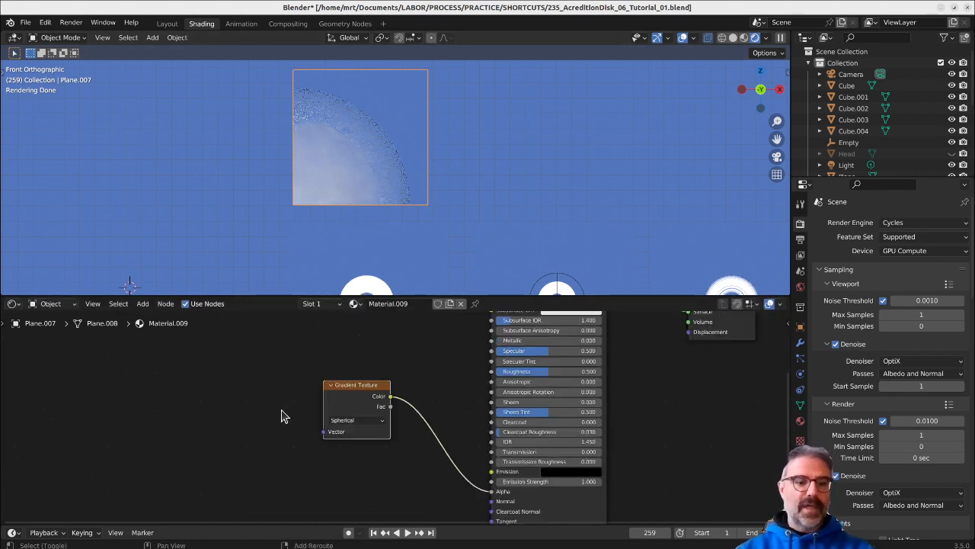
key("shift+a")
mouse_move(258, 446)
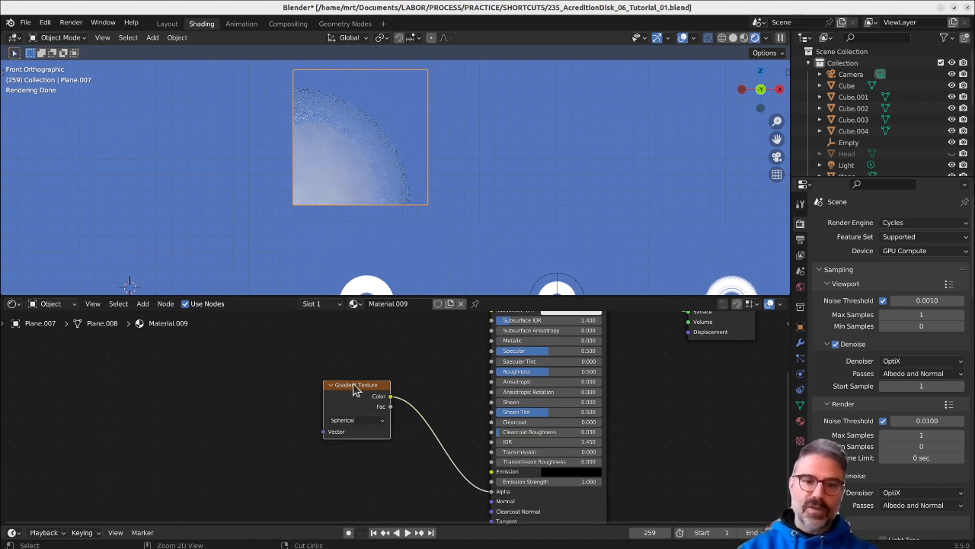
key("ctrl+t")
left_click_drag(273, 410, 268, 371)
left_click(237, 379)
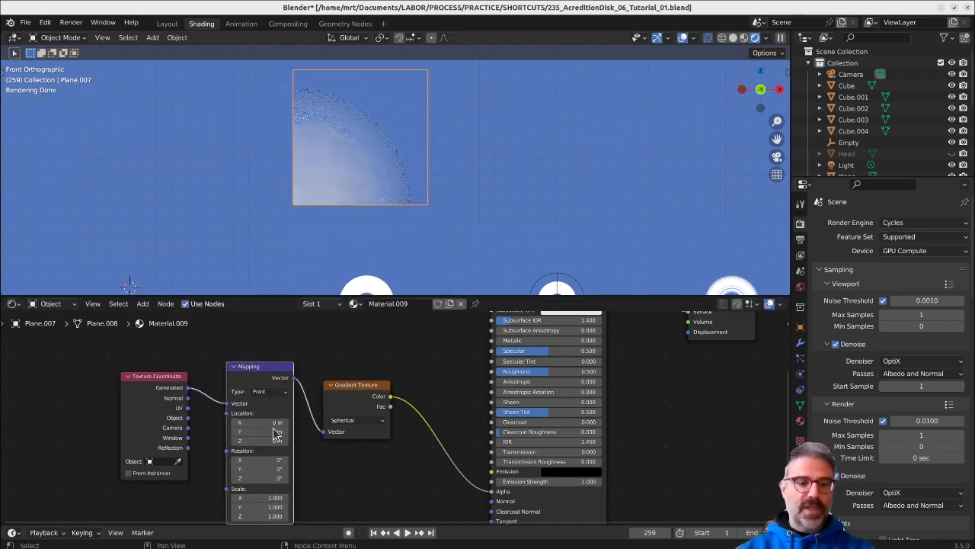
Look up the Mapping and Texture Coordinate nodes among the vector and input nodes available to add.
key("shift+a")
mouse_move(286, 473)
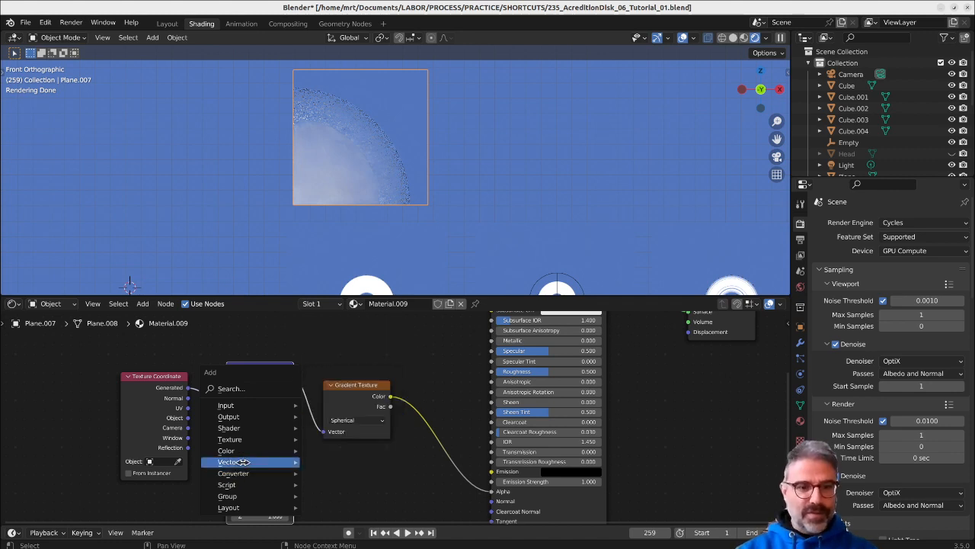
mouse_move(251, 461)
left_click(347, 395)
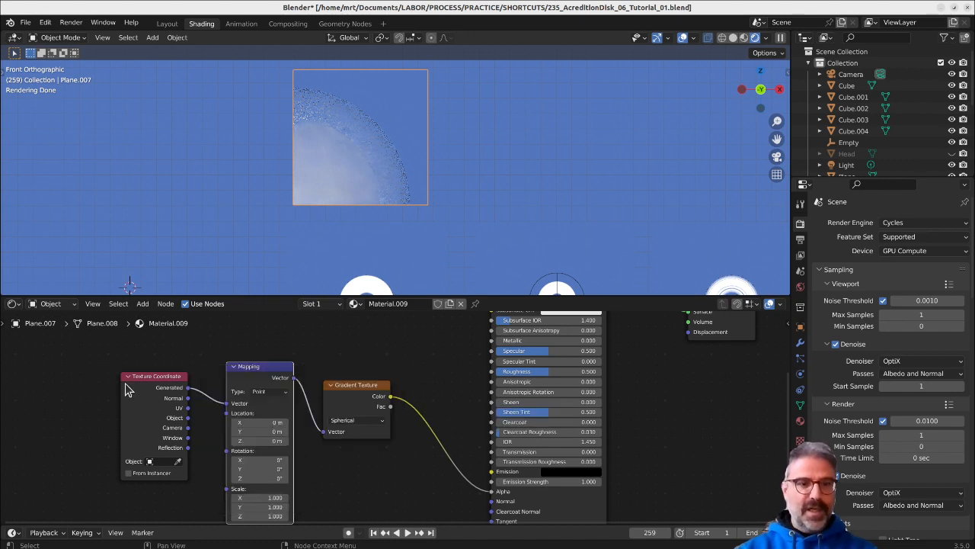
key("shift+a")
mouse_move(191, 389)
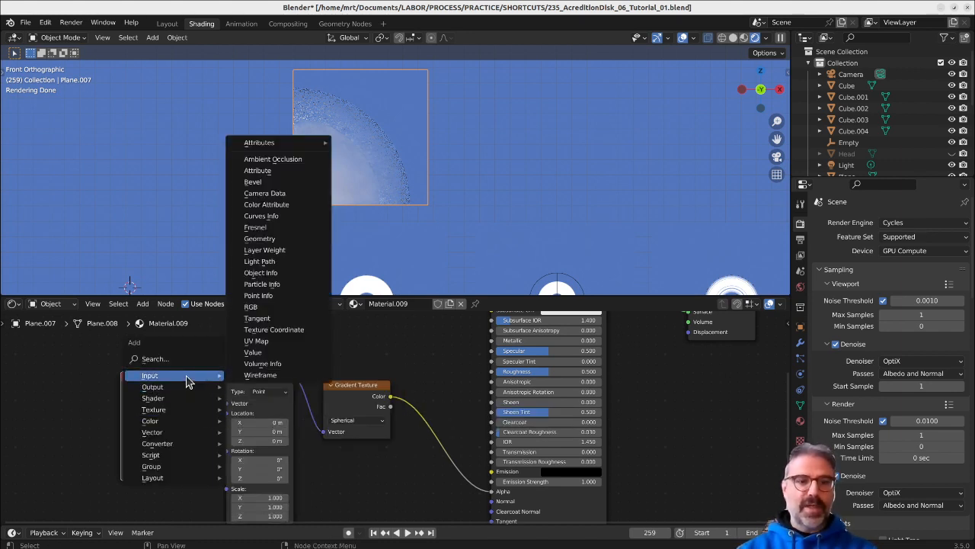
left_click(298, 331)
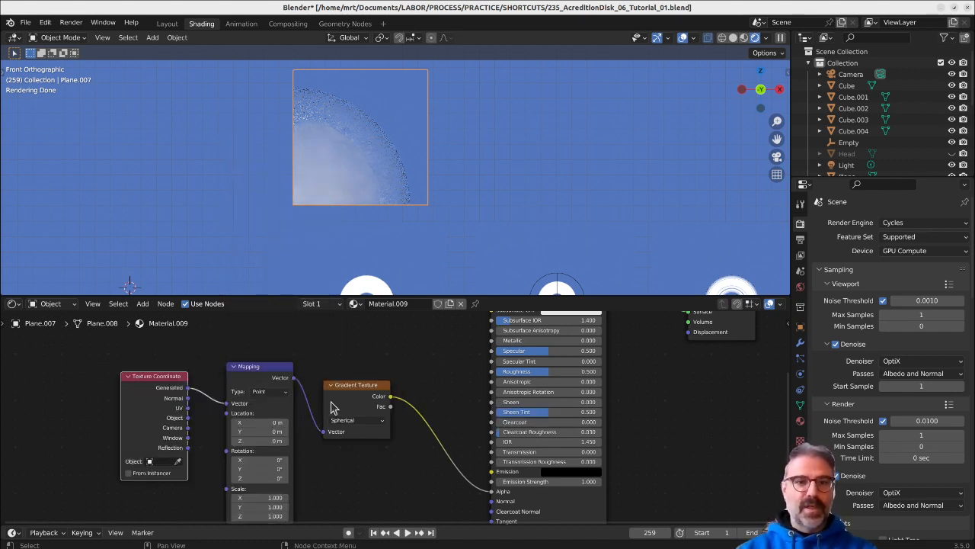
Set the Mapping node's location to X -0.5 m and Y -0.3 m to shift the spherical gradient on the plane.
left_click_drag(351, 400, 359, 396)
middle_click_drag(266, 440, 280, 420)
mouse_move(279, 412)
left_mouse_down()
mouse_move(307, 413)
mouse_move(272, 412)
left_mouse_up()
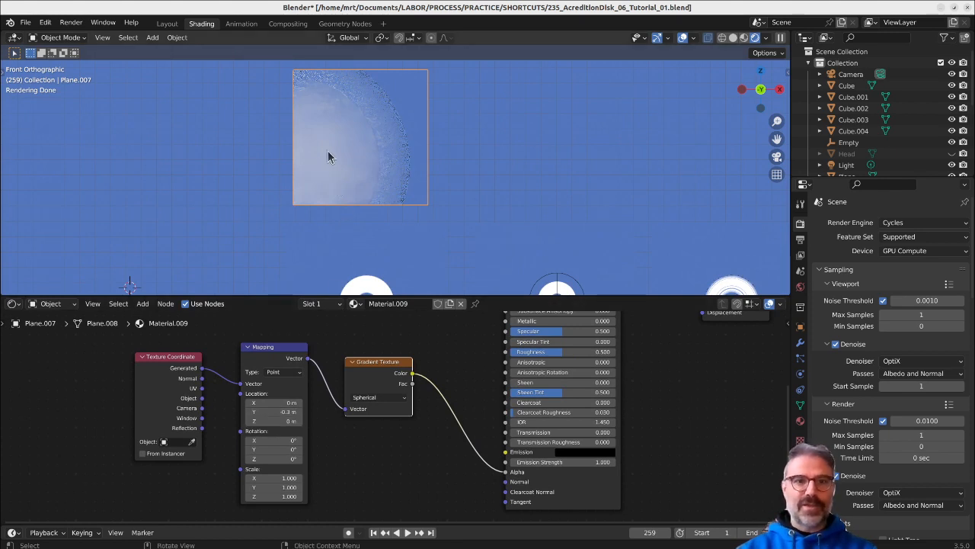
mouse_move(273, 402)
left_mouse_down()
mouse_move(292, 403)
mouse_move(259, 402)
left_mouse_up()
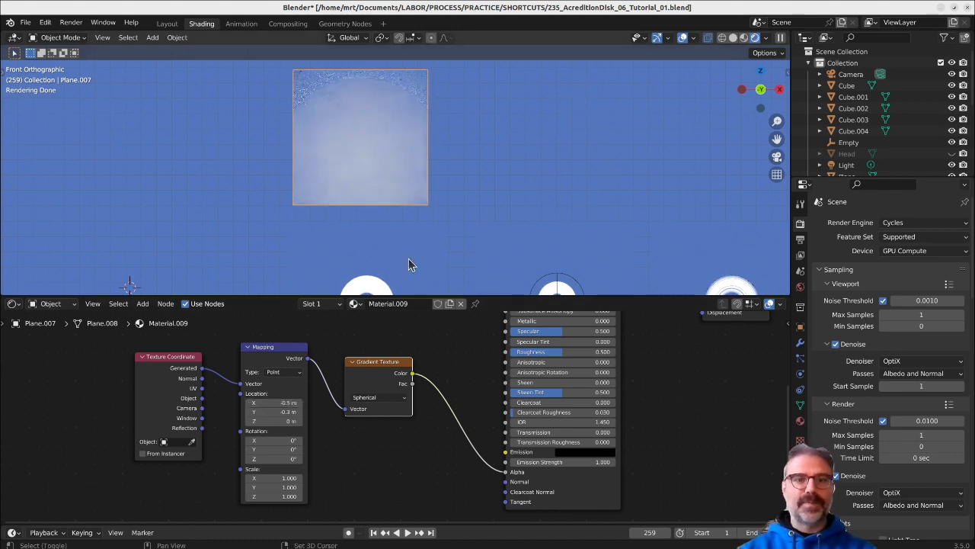
Insert a ColorRamp node between the Gradient Texture's color output and the Principled BSDF's Alpha input.
middle_click_drag(409, 259, 403, 216, "shift")
key("shift+a")
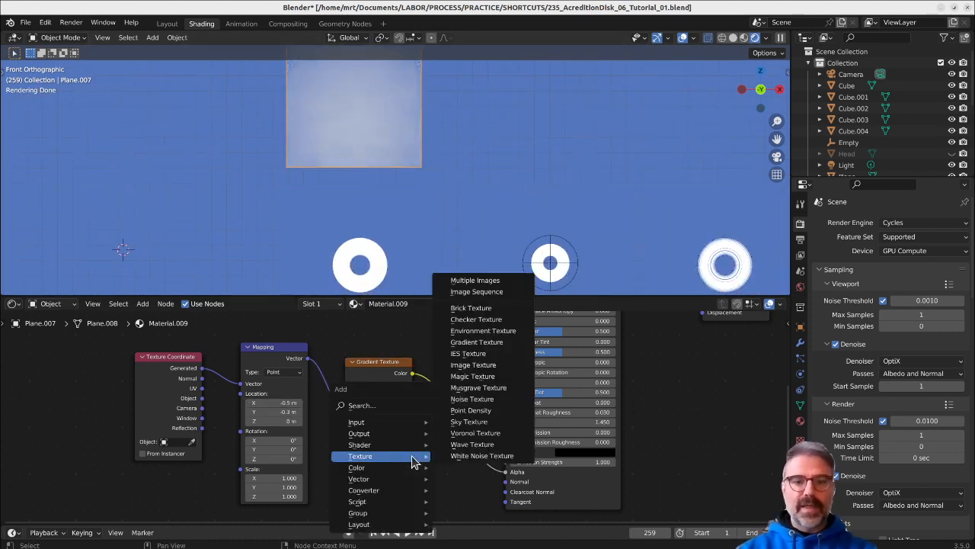
mouse_move(402, 489)
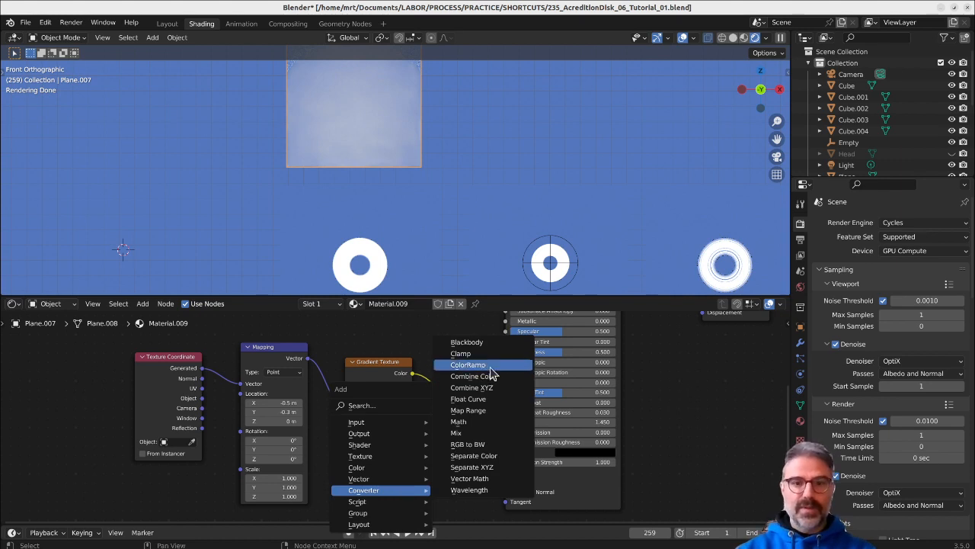
left_click(467, 376)
left_click(549, 471)
Sharpen the ColorRamp transition by moving the black stop to about 0.269 and the white stop to about 0.474.
left_click_drag(459, 429, 490, 432)
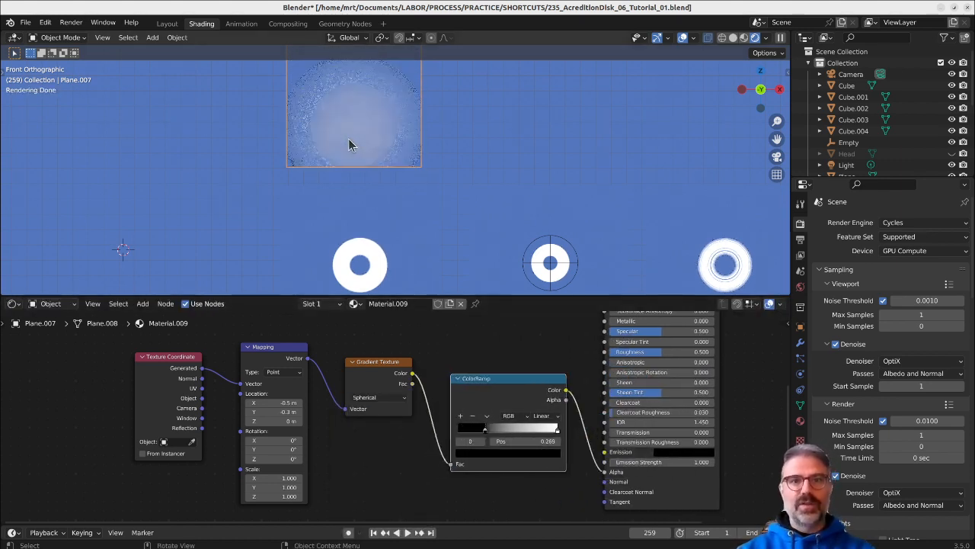
middle_click_drag(363, 153, 362, 174, "shift")
left_click_drag(557, 430, 503, 432)
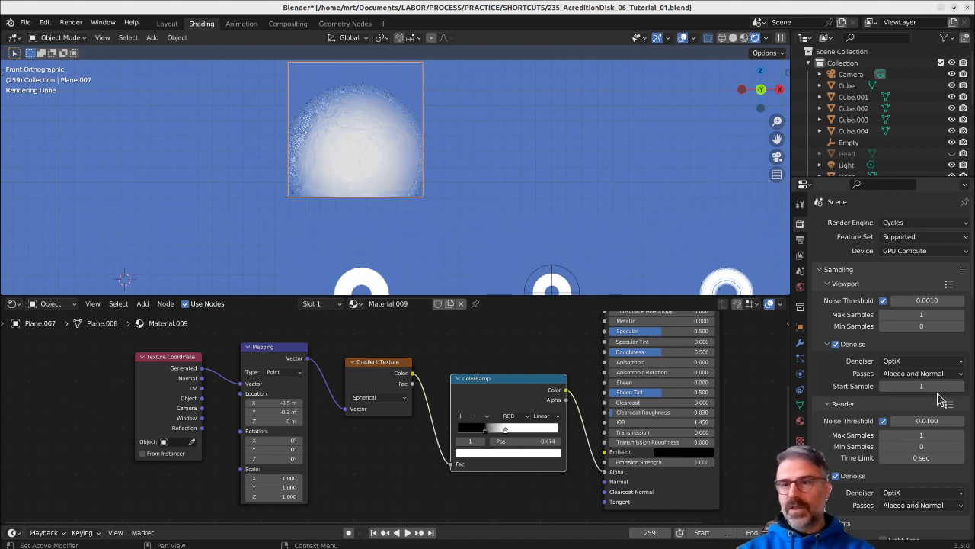
Set the viewport max samples to 64 and inspect the gradient on the plane up close.
left_click(941, 316)
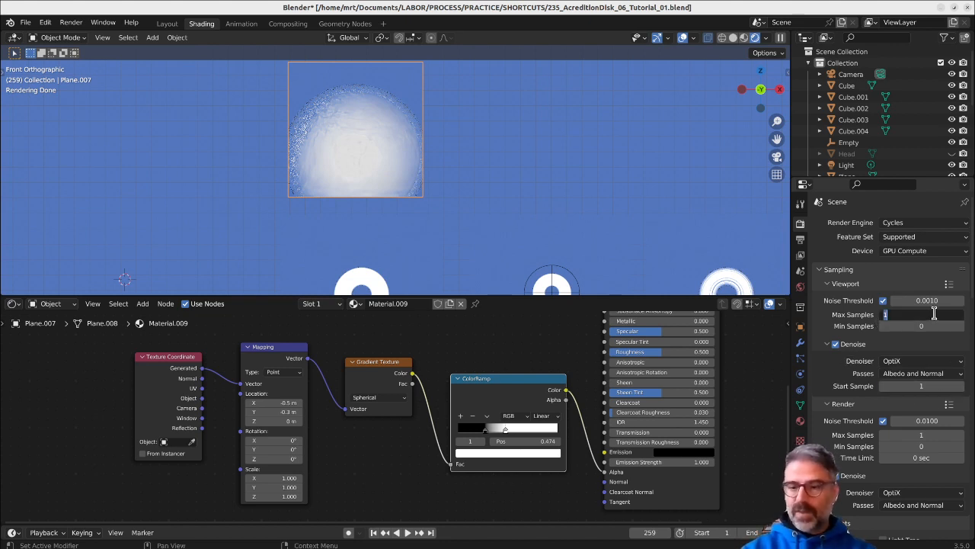
key("Return")
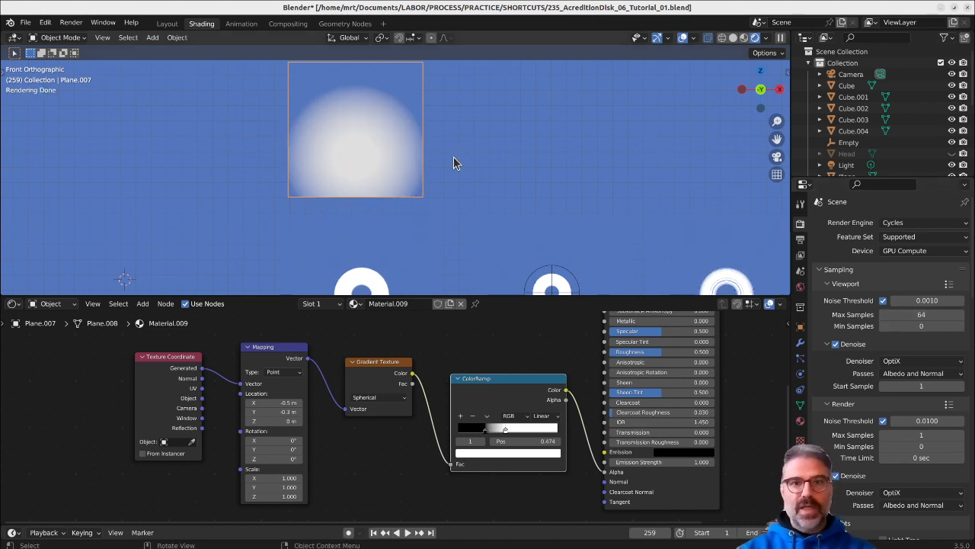
scroll(305, 105, "up", 4)
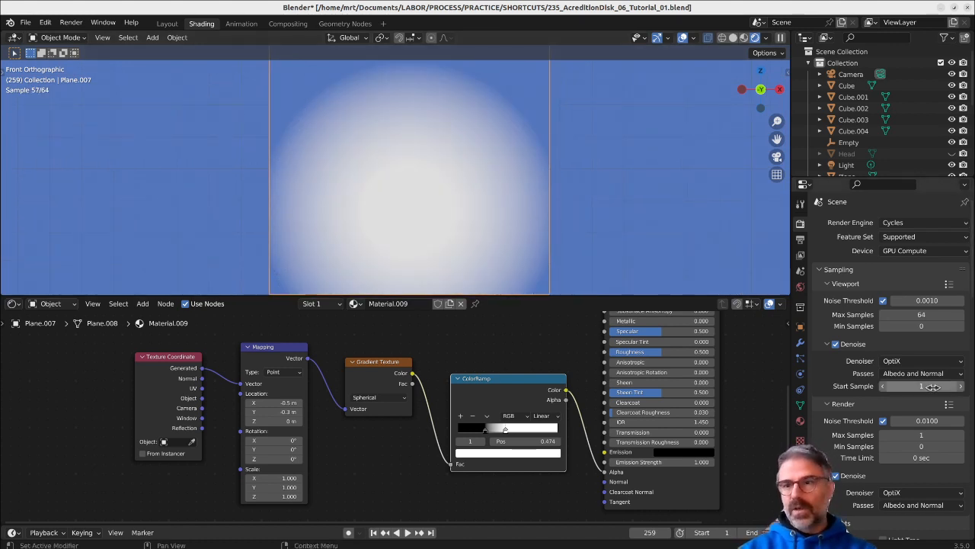
Set the viewport max samples to 1 and examine the noise along the gradient's edge.
left_click(913, 315)
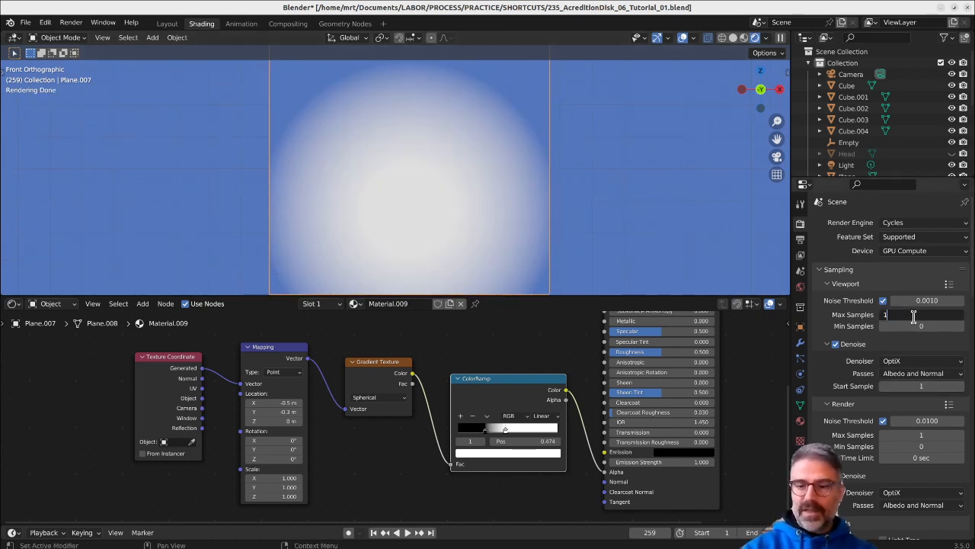
type("1")
key("Return")
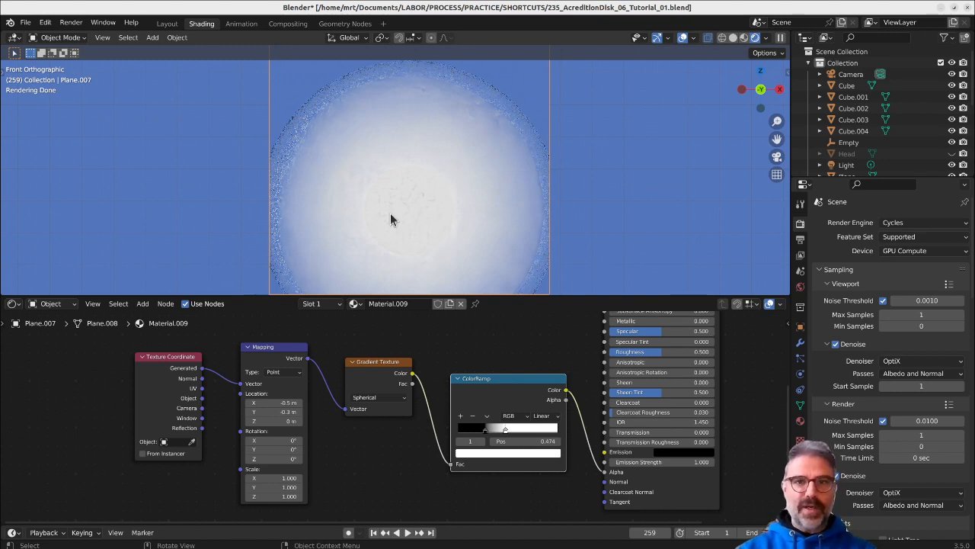
scroll(410, 175, "down", 3)
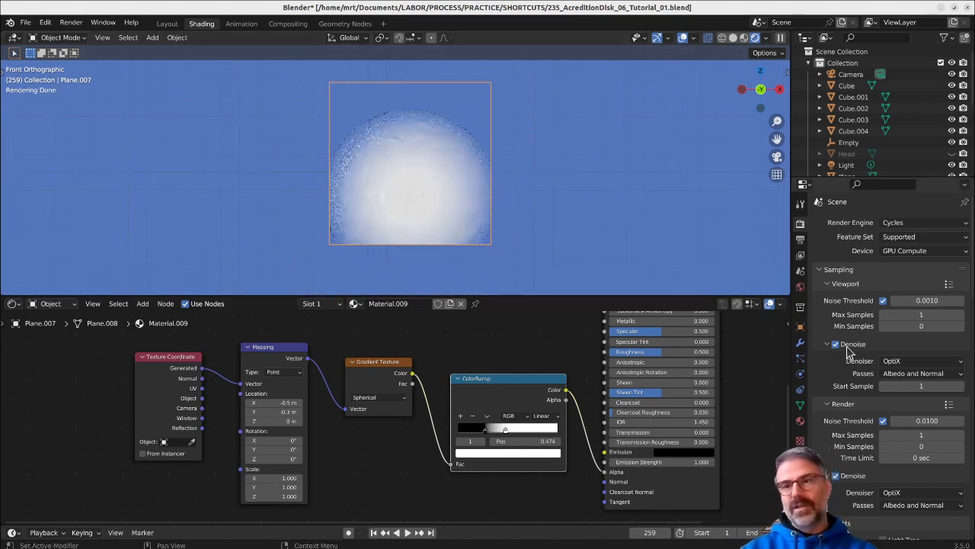
scroll(397, 143, "up", 2)
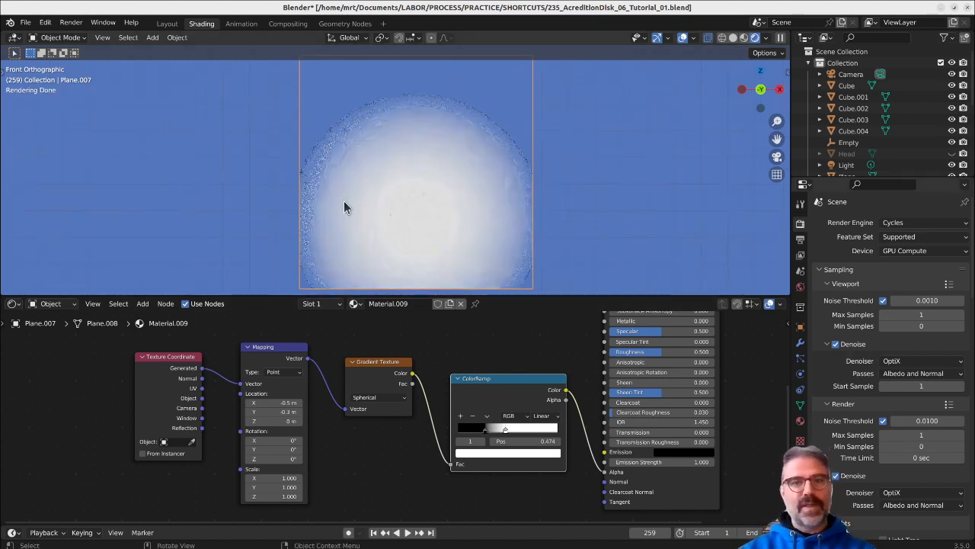
scroll(308, 221, "up", 3)
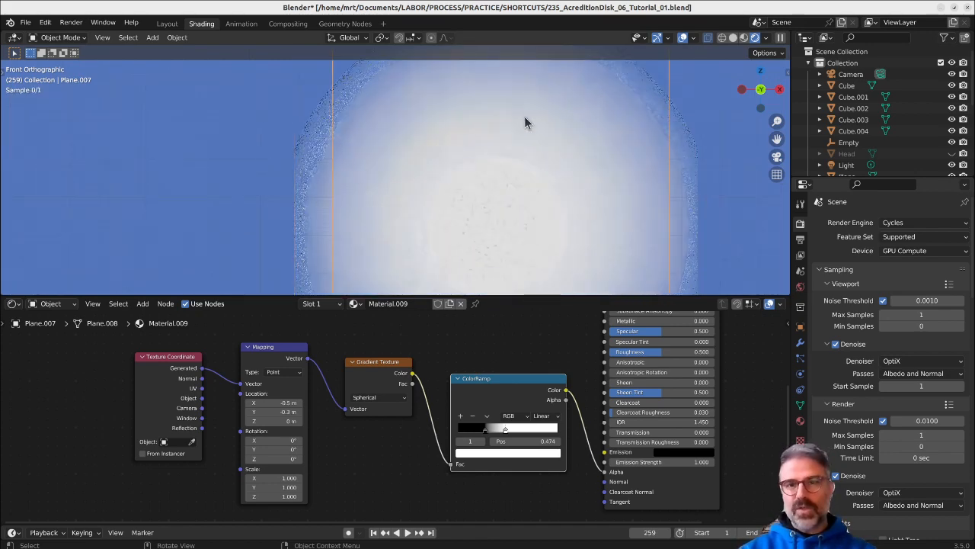
scroll(531, 168, "down", 2)
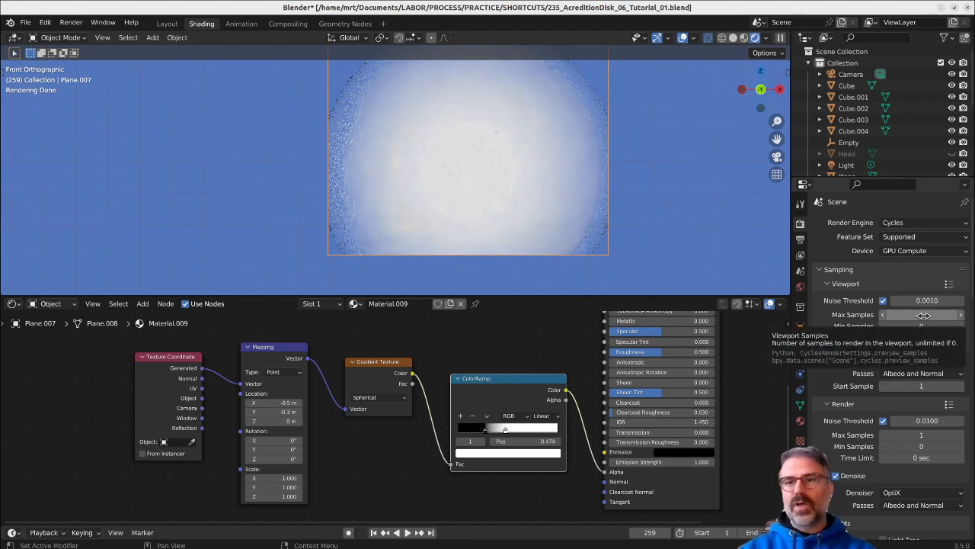
scroll(427, 122, "down", 3)
middle_click_drag(470, 174, 440, 192, "shift")
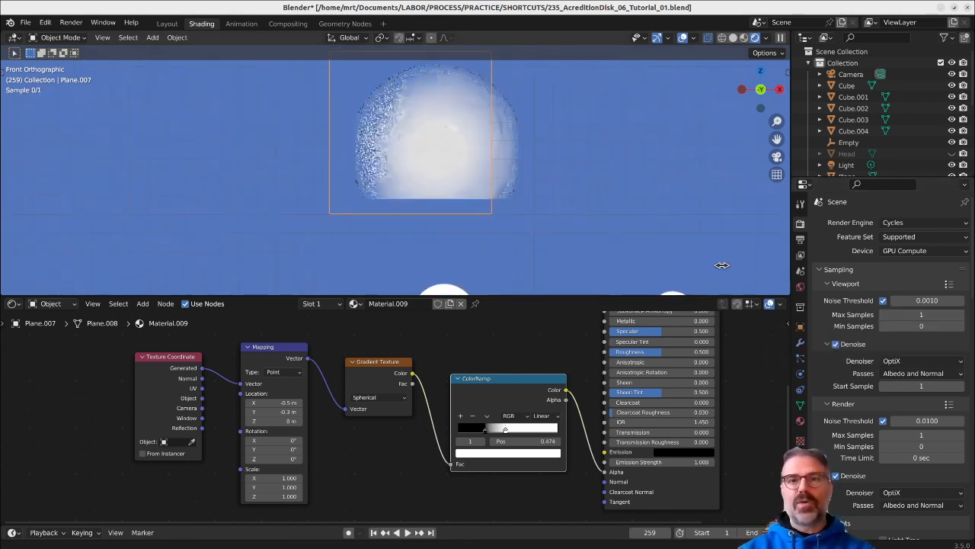
Try 2 viewport max samples and settle on 4 for a cleaner preview.
left_click(924, 315)
type("2")
key("Return")
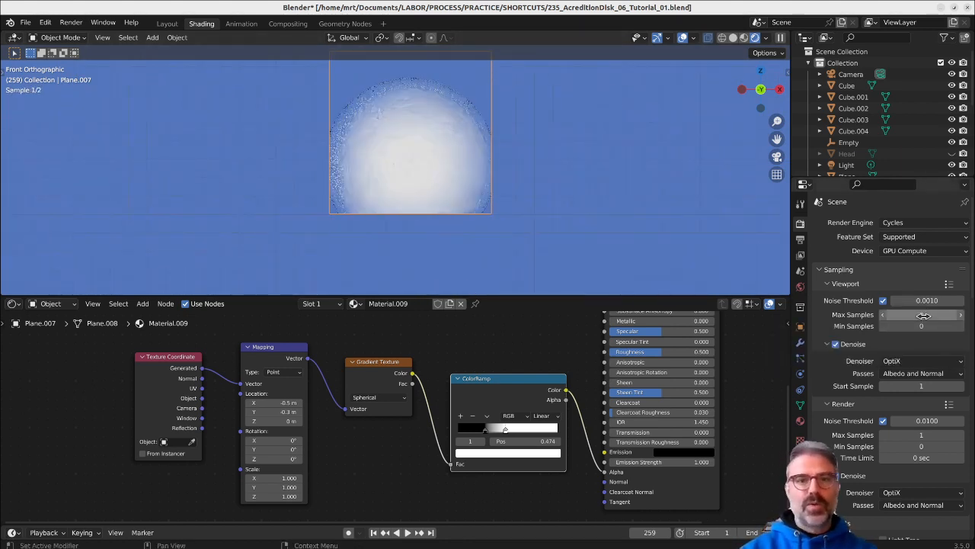
left_click(921, 315)
type("4")
key("Return")
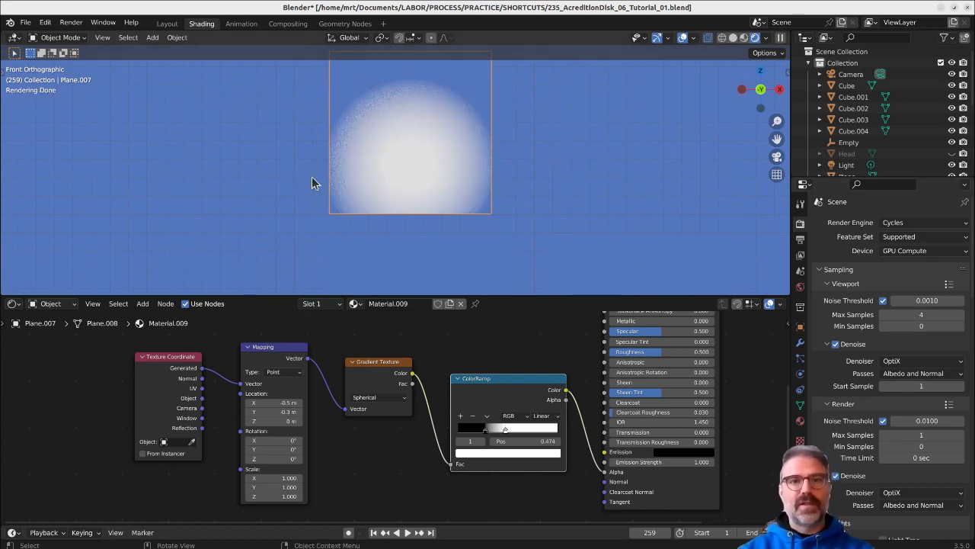
Add a third ColorRamp stop, color it black and place it at about 0.424 beyond the white stop to form a ring.
middle_click_drag(549, 397, 507, 398)
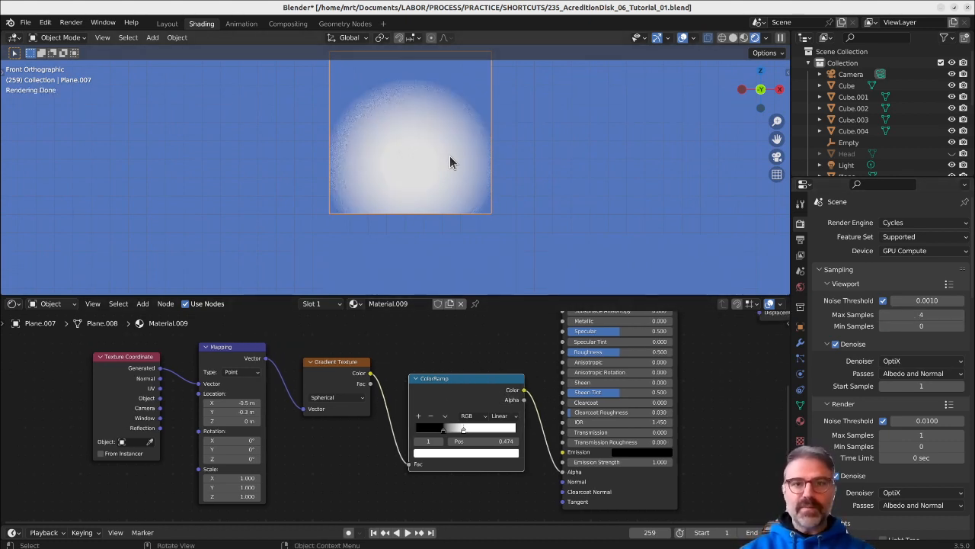
scroll(385, 152, "down", 3)
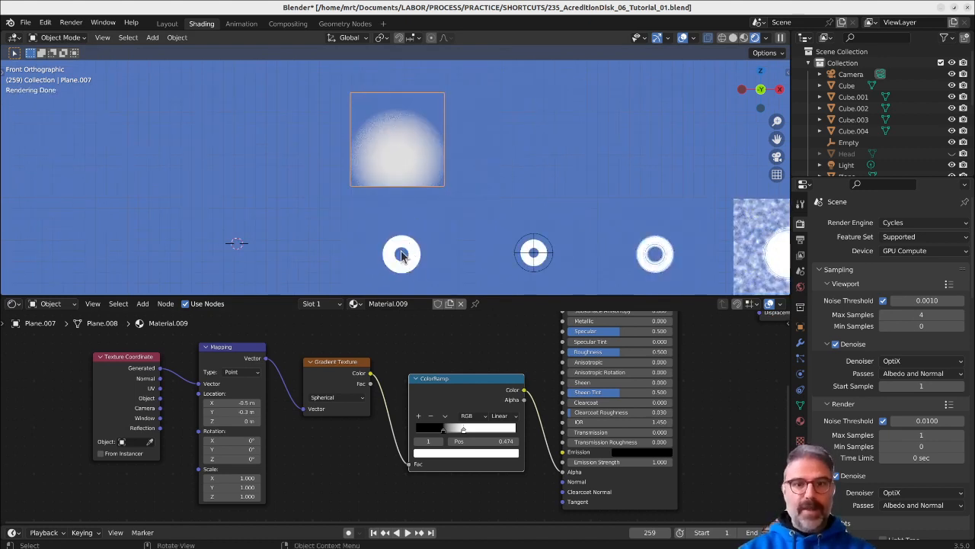
left_click(443, 430)
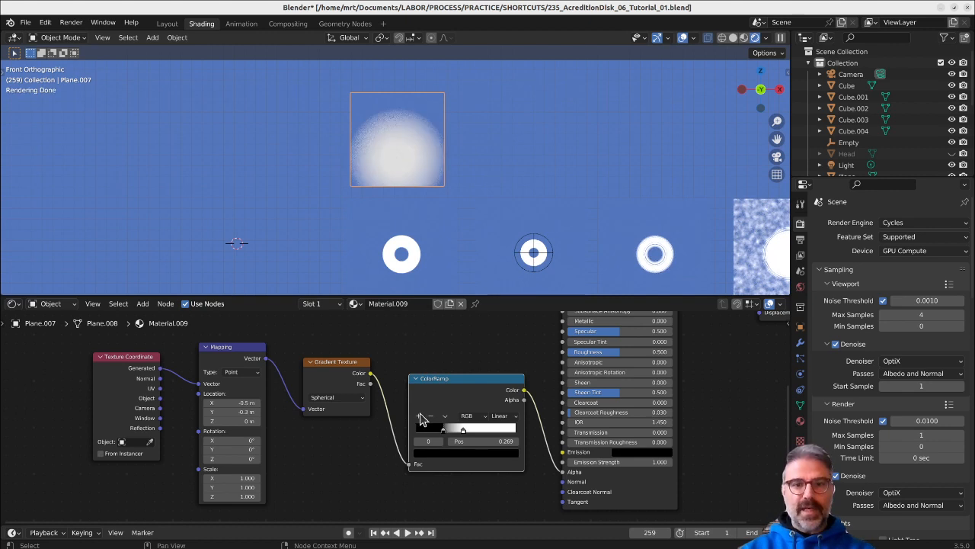
left_click(418, 415)
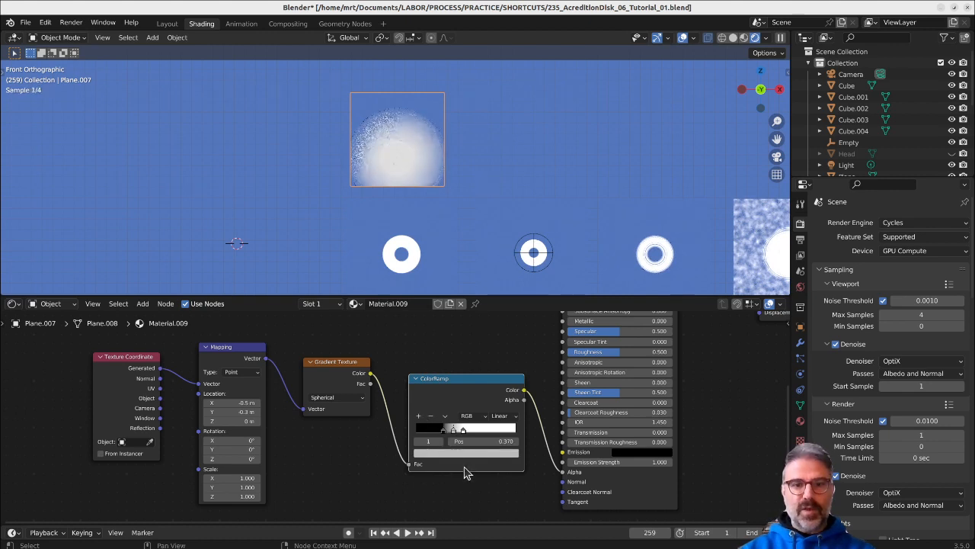
left_click(453, 431)
left_click(454, 432)
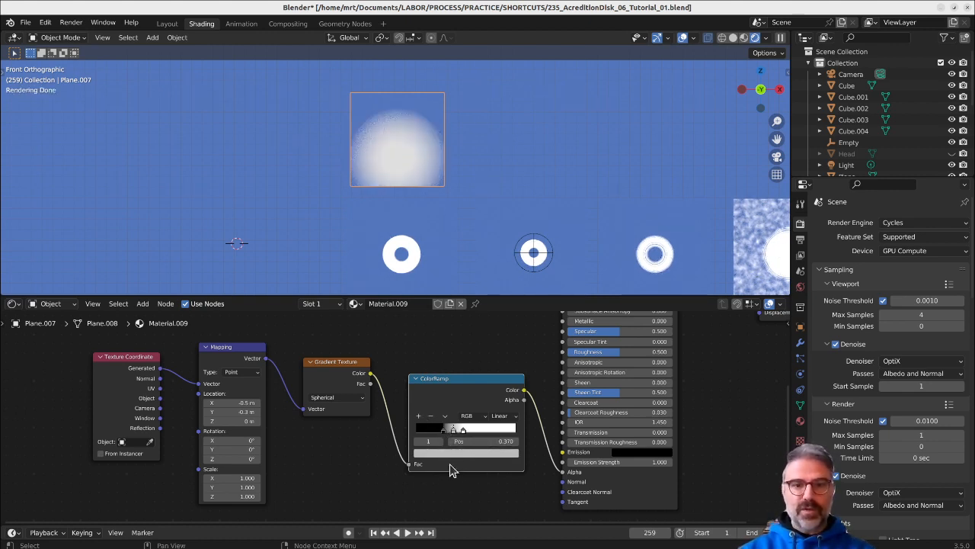
left_click(449, 454)
left_click_drag(492, 372, 495, 392)
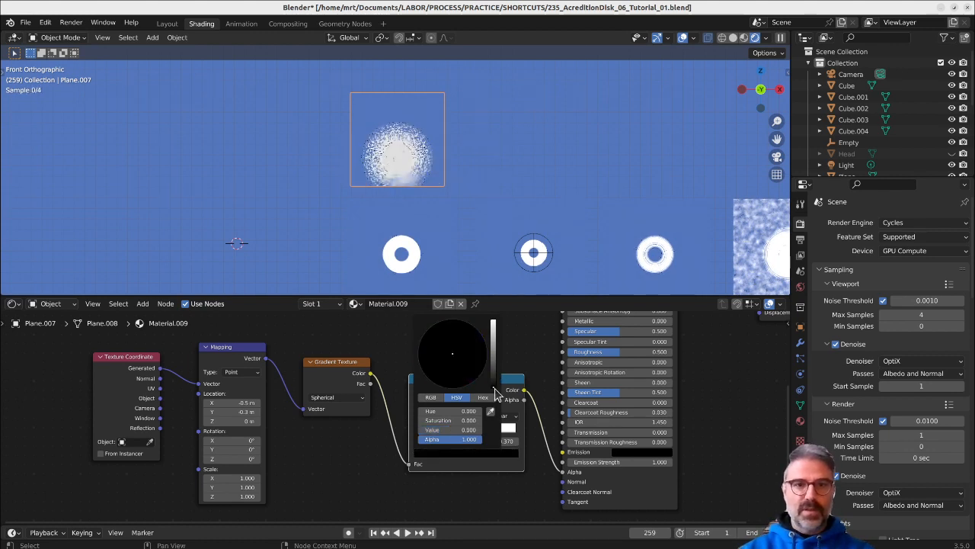
mouse_move(460, 426)
left_mouse_down()
mouse_move(480, 426)
mouse_move(448, 428)
mouse_move(481, 430)
mouse_move(455, 434)
left_mouse_up()
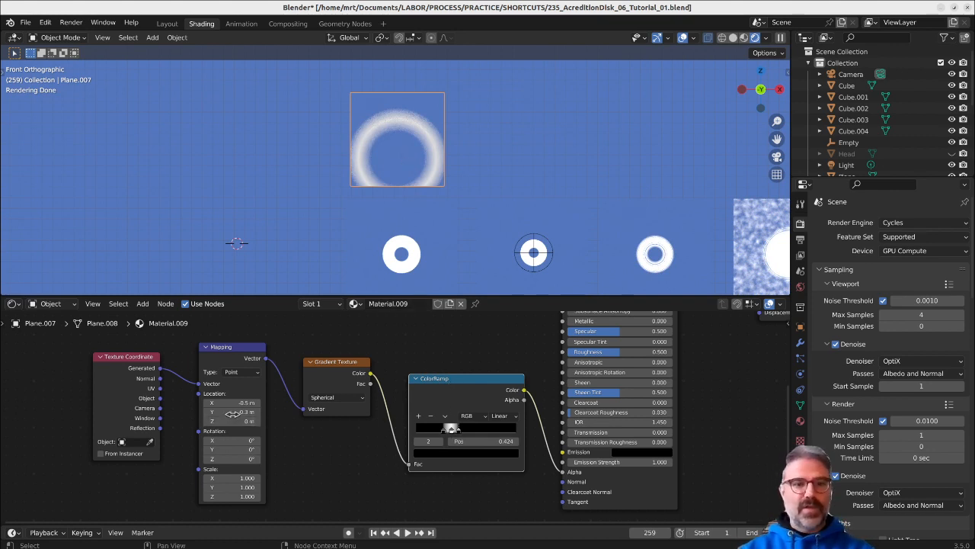
Set the Mapping node's Y location to -0.5 m to center the ring vertically on the plane.
mouse_move(233, 412)
left_mouse_down()
mouse_move(215, 411)
mouse_move(239, 412)
mouse_move(224, 412)
left_mouse_up()
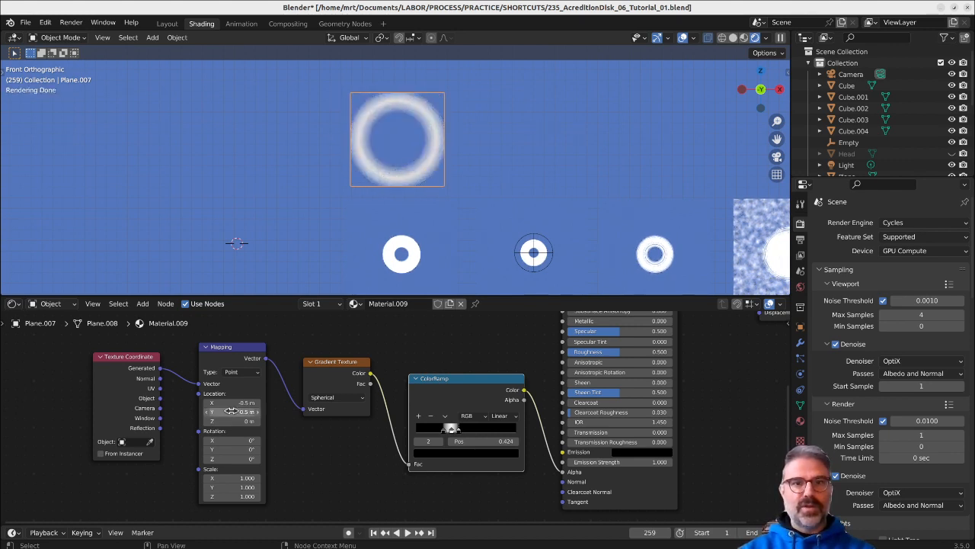
left_click_drag(232, 496, 213, 477)
key("Escape")
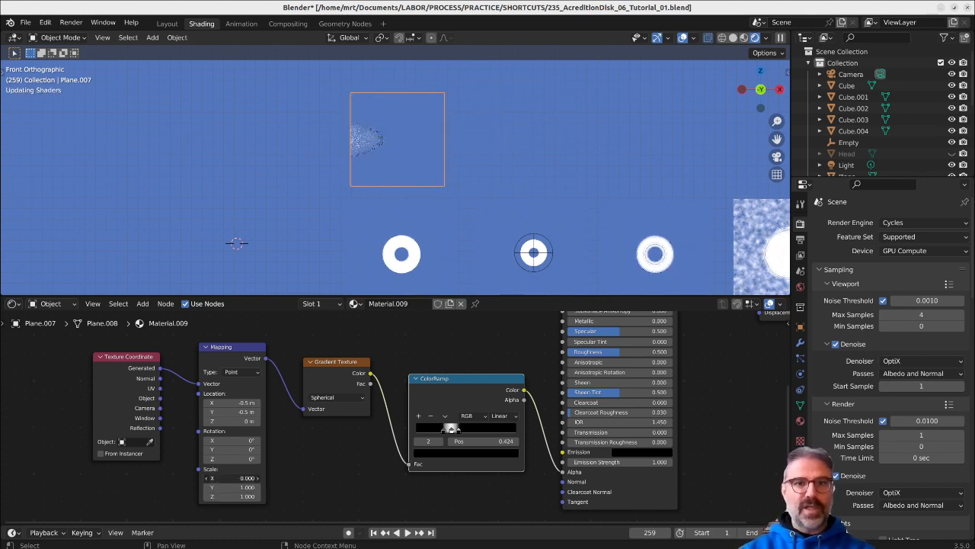
key("Escape")
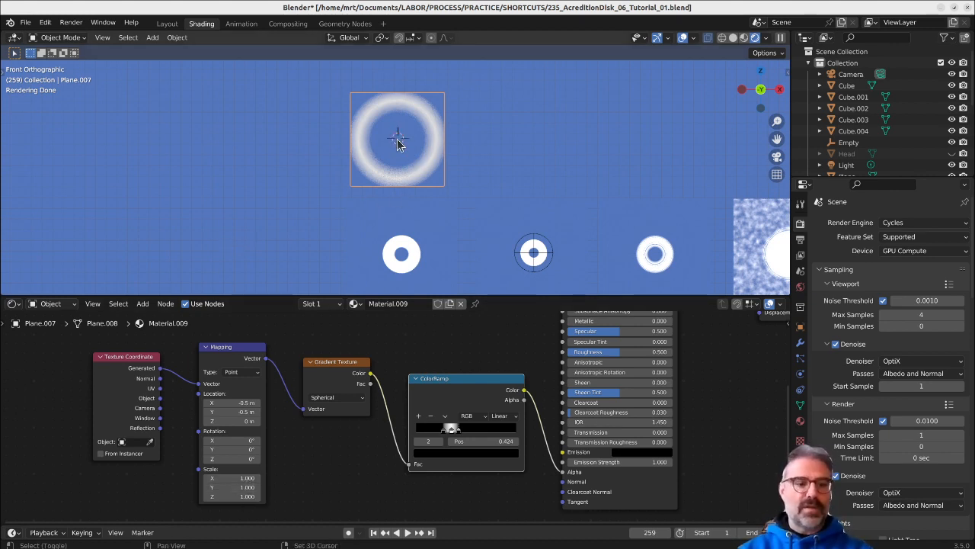
Add a sphere-shaped empty at the center of the ring plane.
key("shift+a")
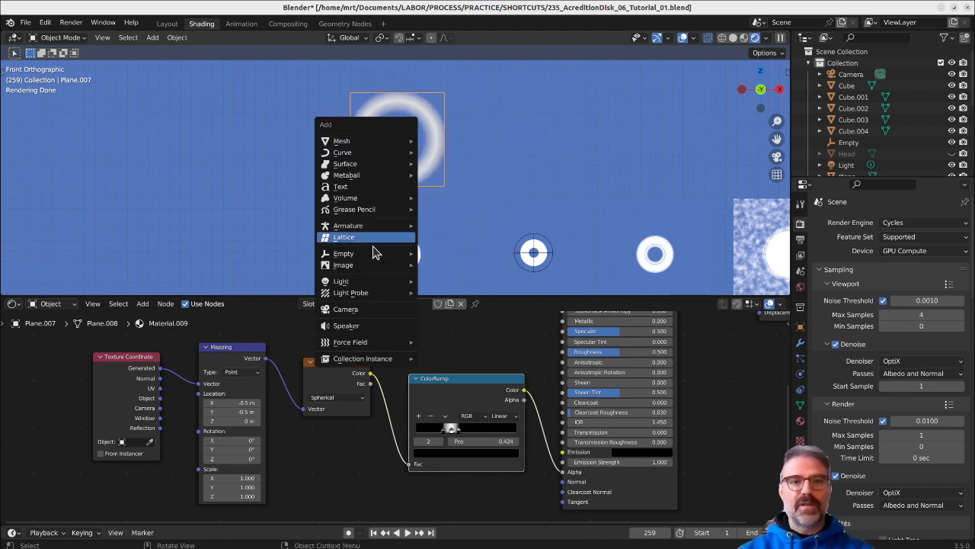
mouse_move(371, 264)
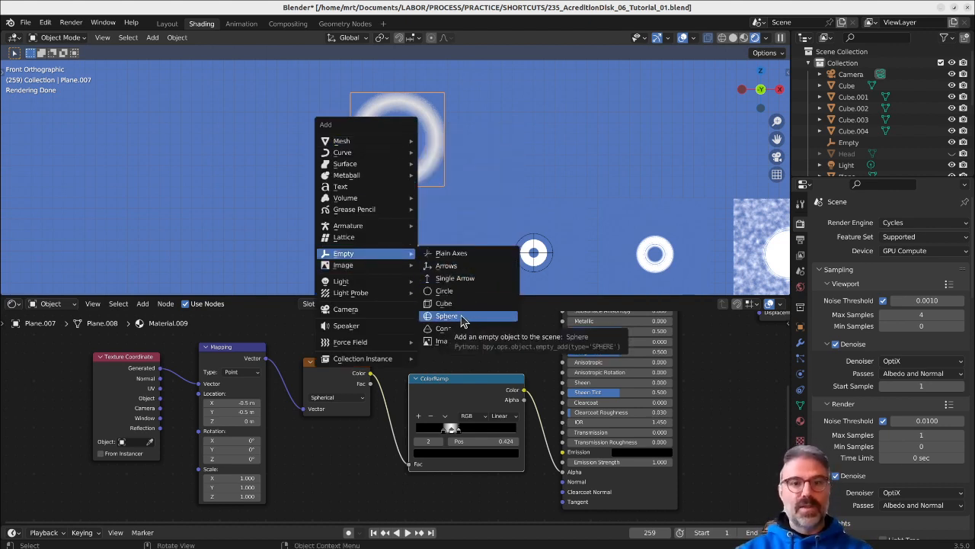
left_click(462, 321)
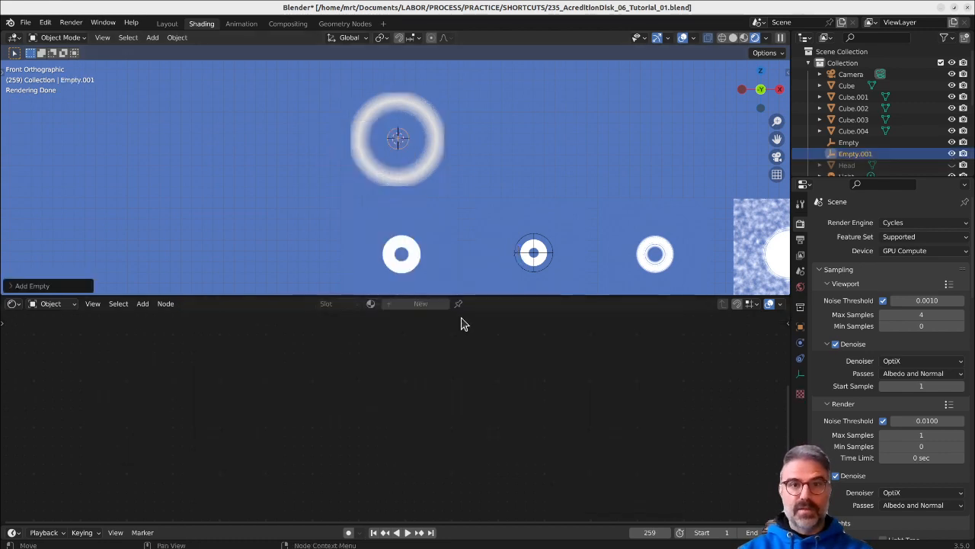
Reselect the ring plane and set the Texture Coordinate node's reference object to Empty.001.
left_click(423, 153)
left_click(141, 378)
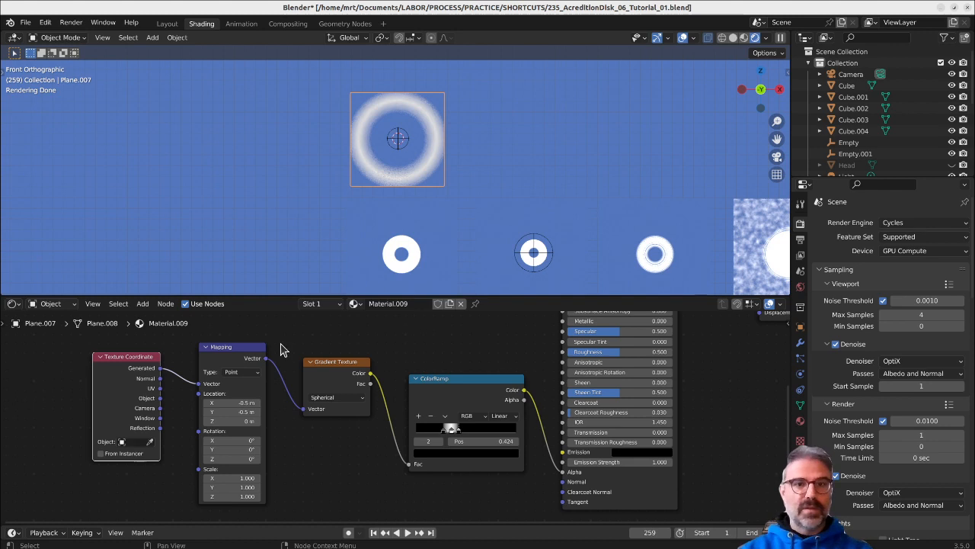
left_click(396, 143)
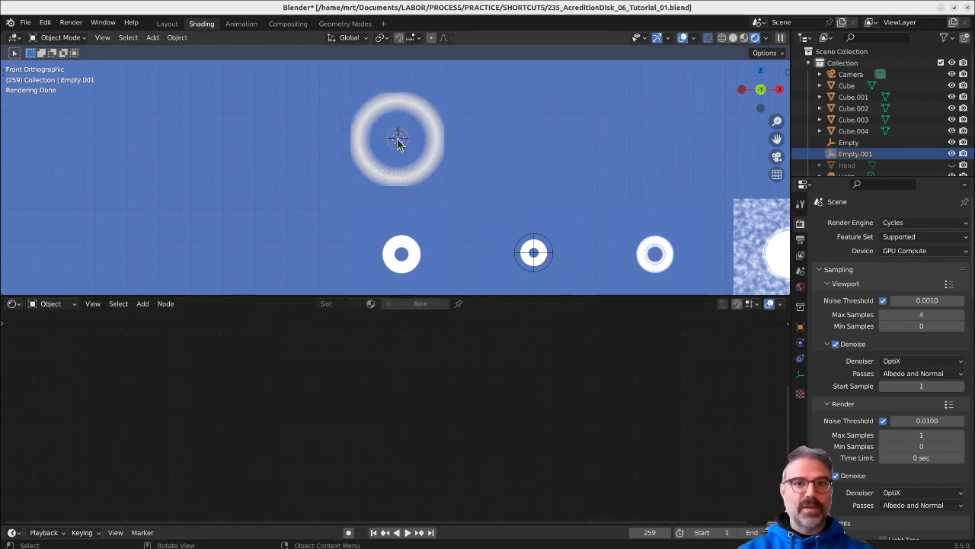
left_click(416, 127)
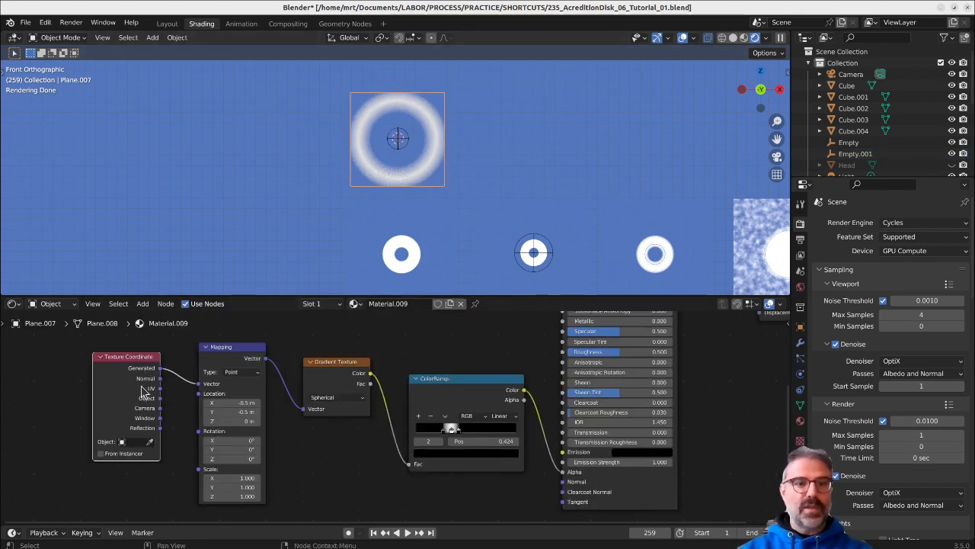
left_click(131, 442)
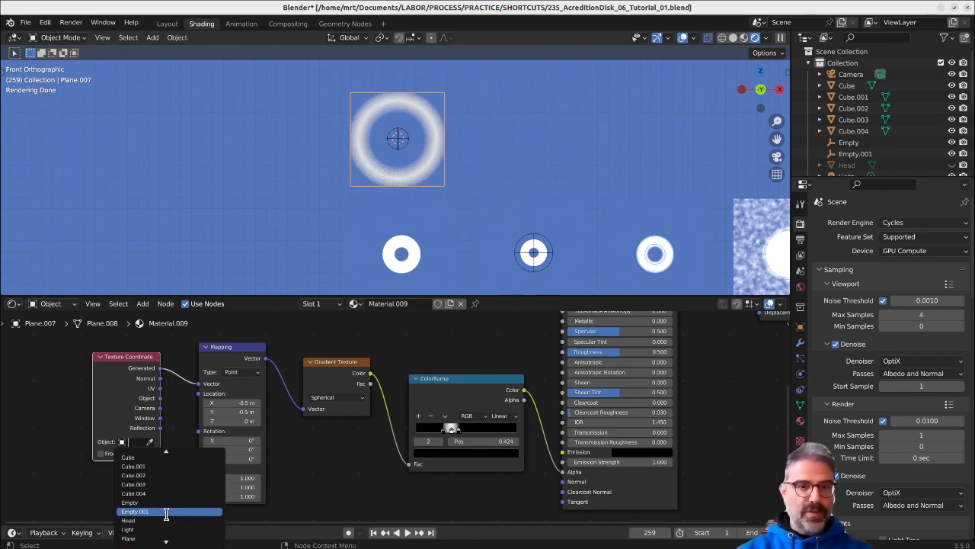
left_click(169, 517)
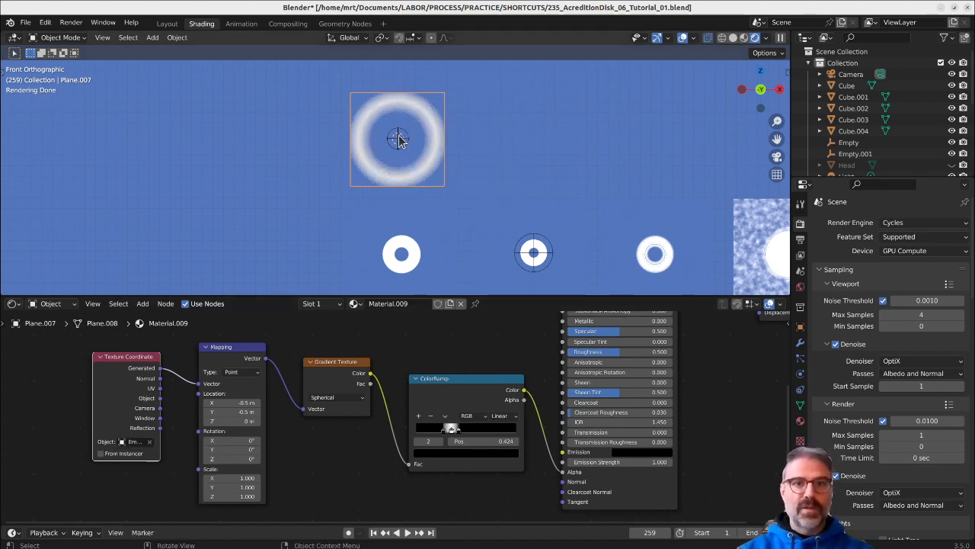
Try moving the empty at the ring's center to test its influence on the ring.
left_click(399, 139)
key("g")
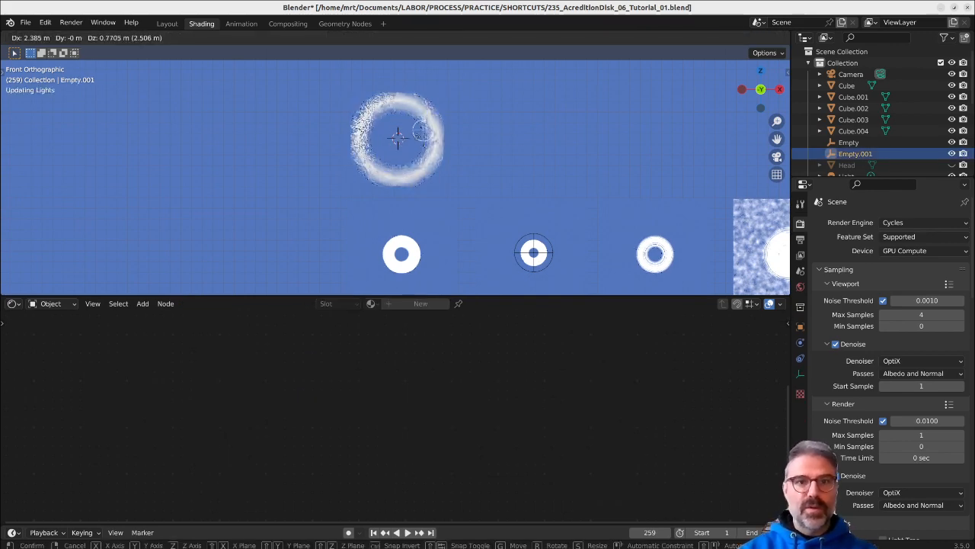
right_click(418, 142)
Reselect the ring plane and connect the Texture Coordinate node's Object output to the Mapping node's Vector input.
left_click(415, 171)
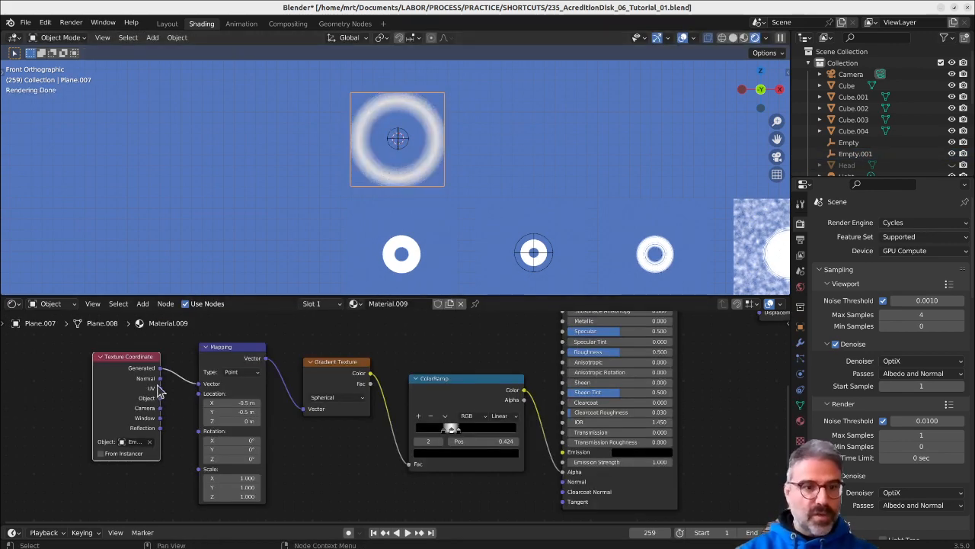
left_click_drag(160, 397, 199, 383)
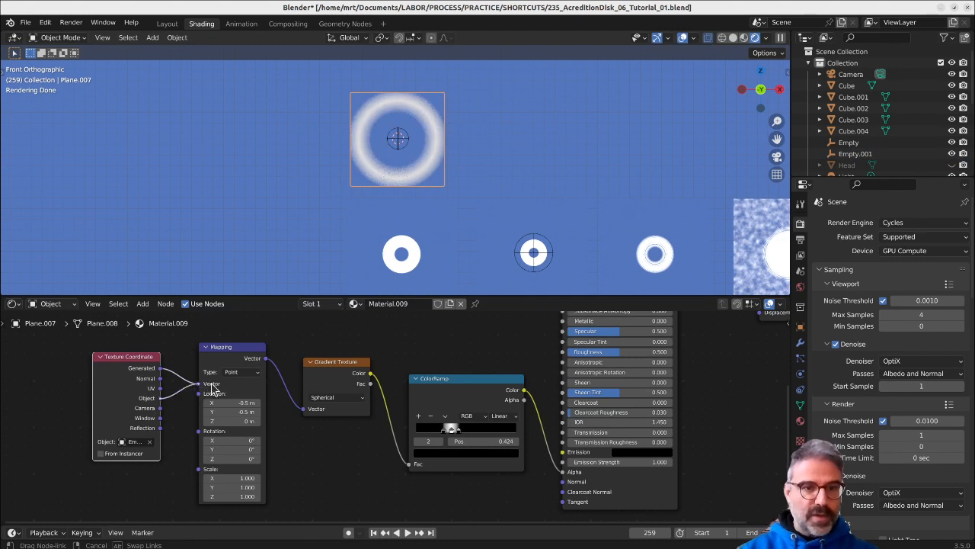
Scale up the sphere empty at the plane's center to enlarge the ring.
left_click(392, 142)
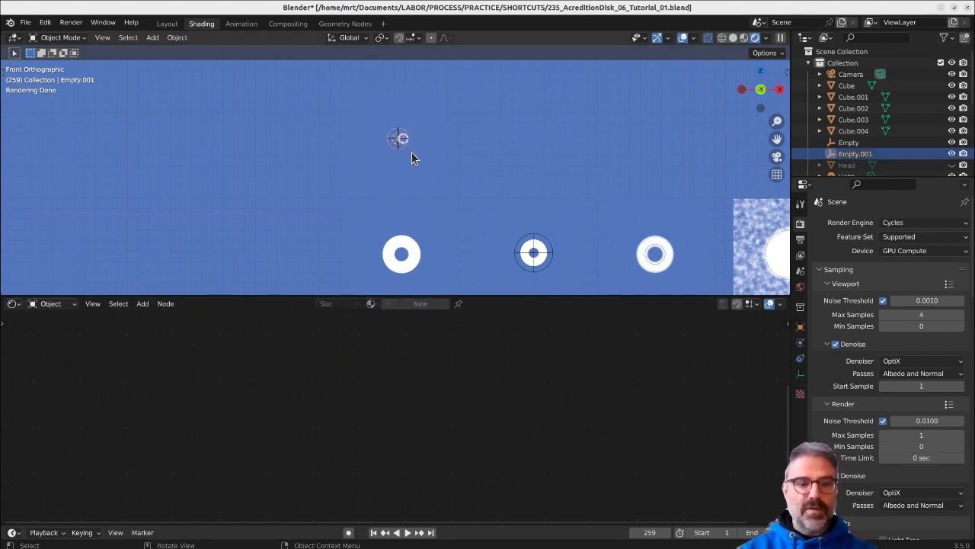
key("s")
left_click(429, 168)
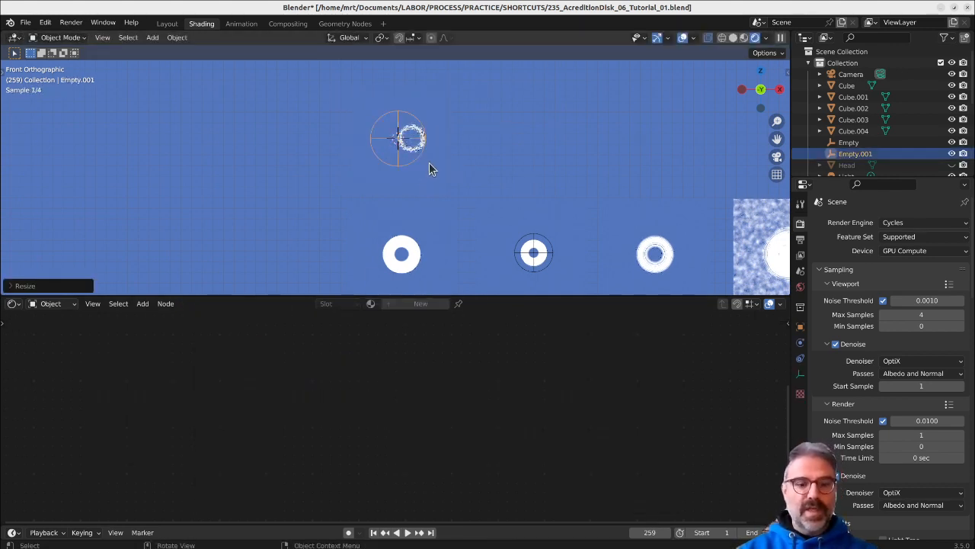
Try moving and freely rotating the enlarged empty to check how it drives the off-center ring.
key("g")
key("Escape")
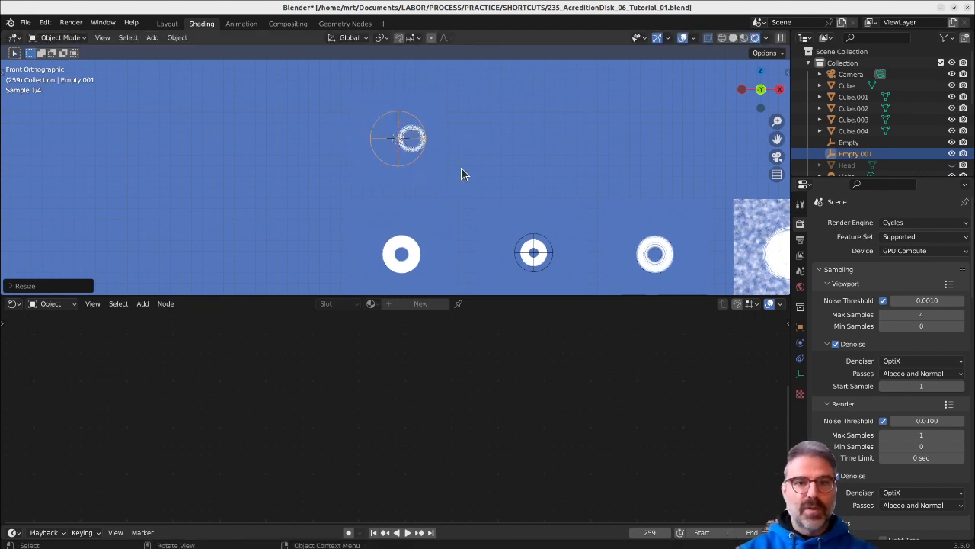
key("r")
key("Escape")
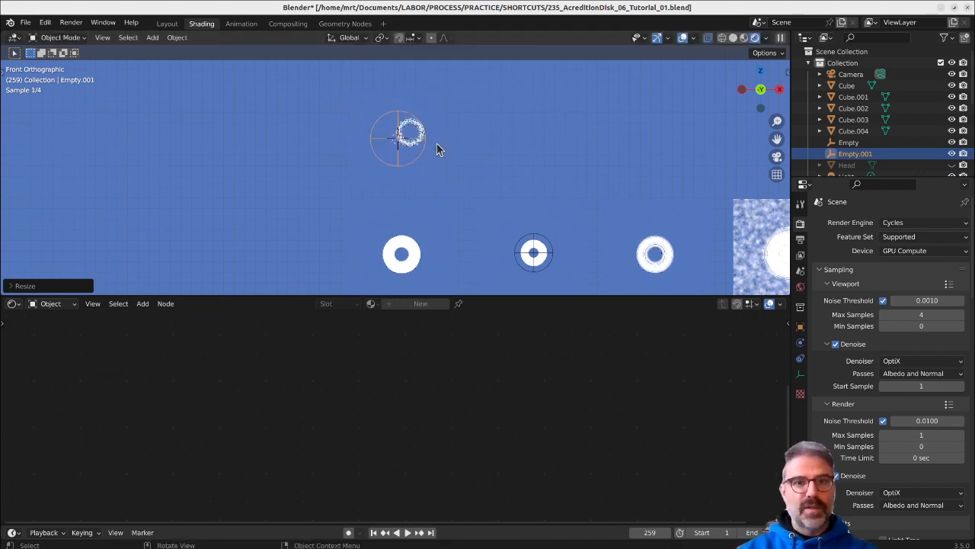
scroll(411, 144, "up", 4)
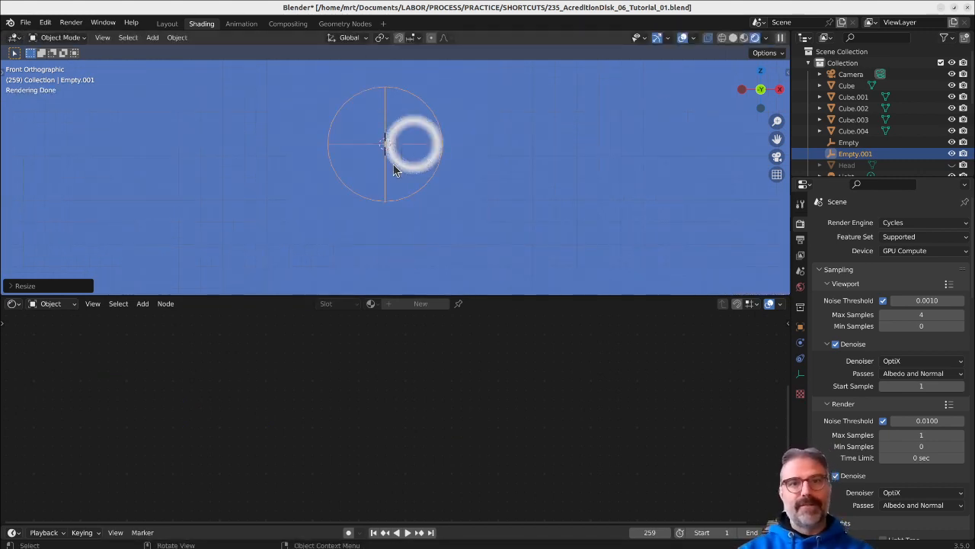
key("g")
key("Escape")
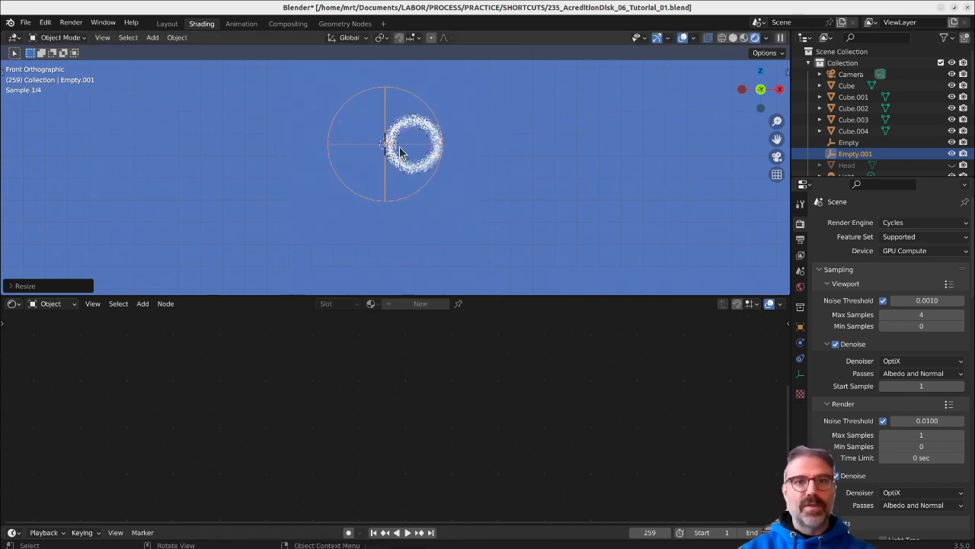
Select the ring plane and set the Mapping node's X, Y and Z location to 0 m.
left_click(415, 223)
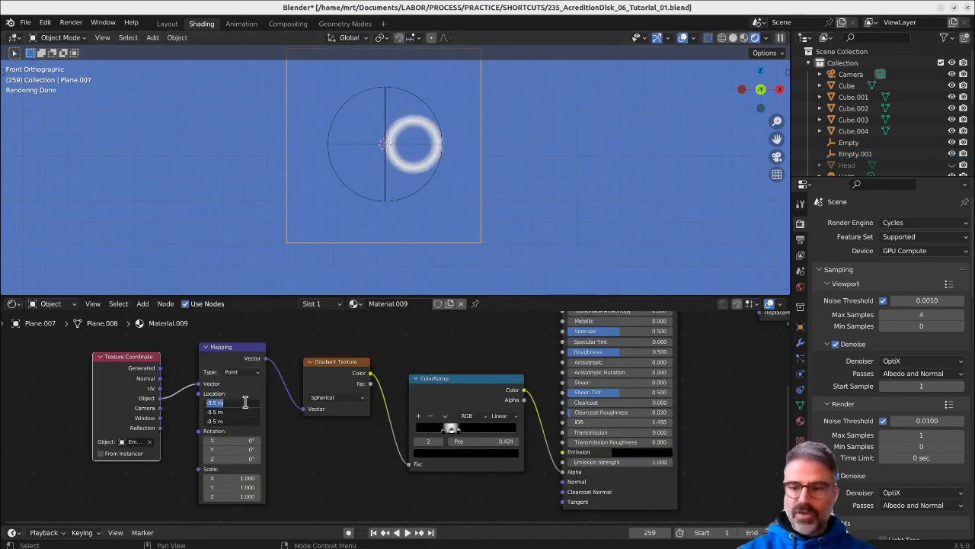
key("Return")
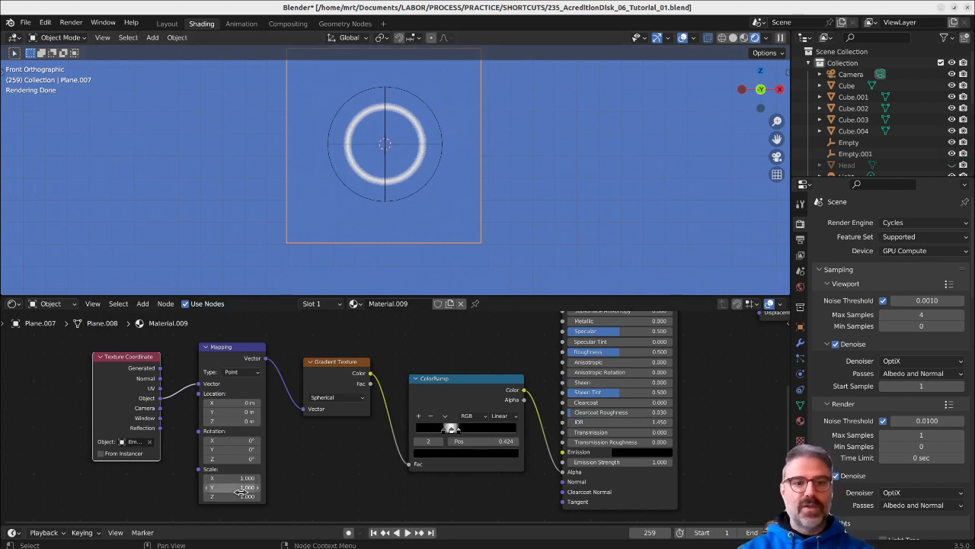
Try moving the empty and rotating it about single global axes to test the centered ring.
left_click(385, 110)
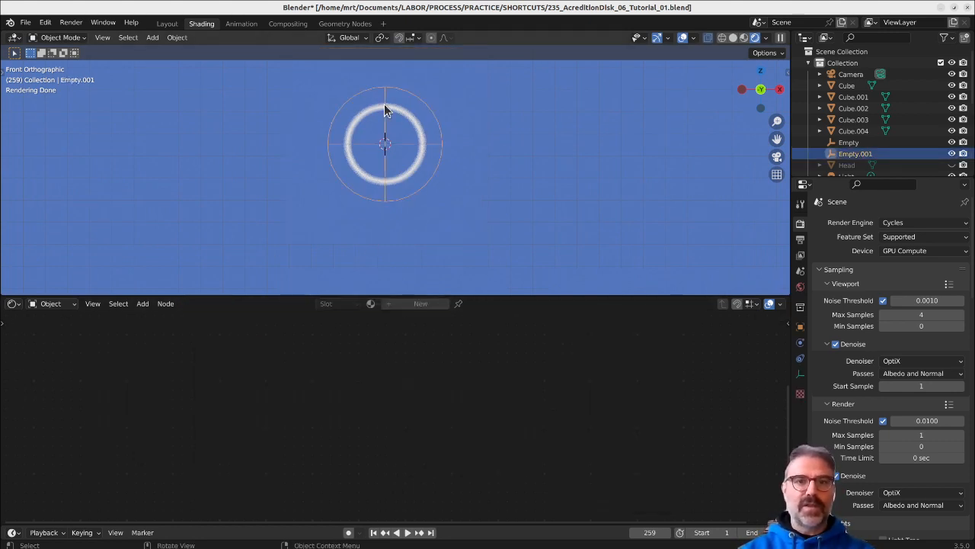
key("g")
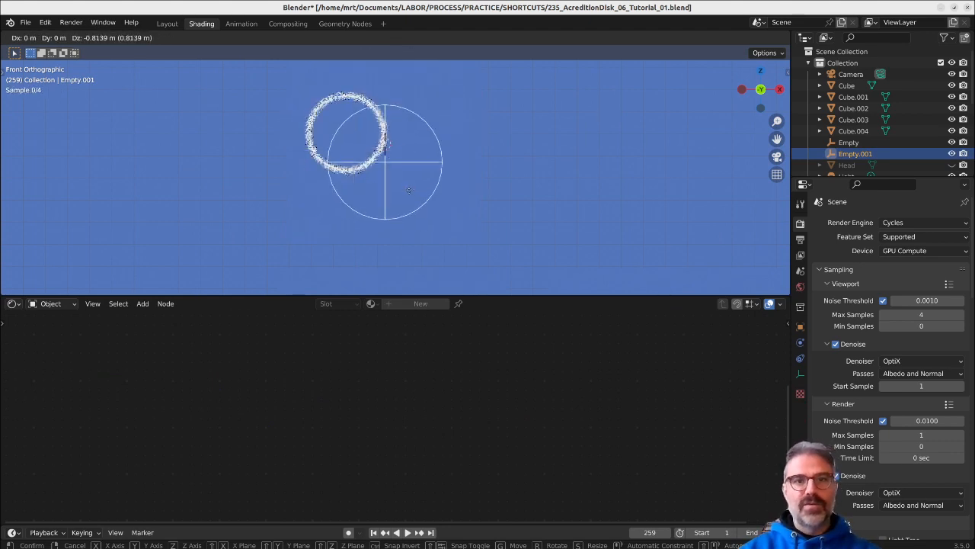
key("Escape")
key("r")
key("x")
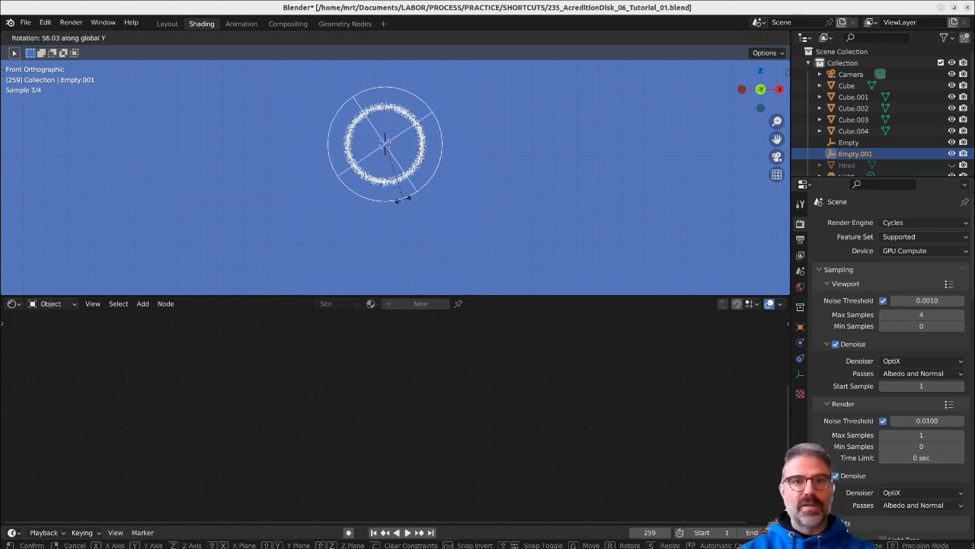
key("Escape")
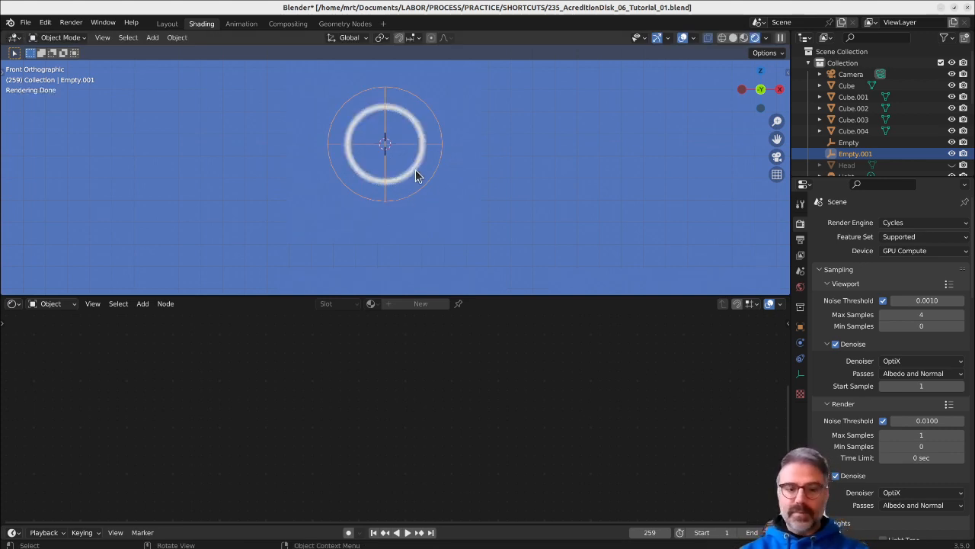
key("r")
key("x")
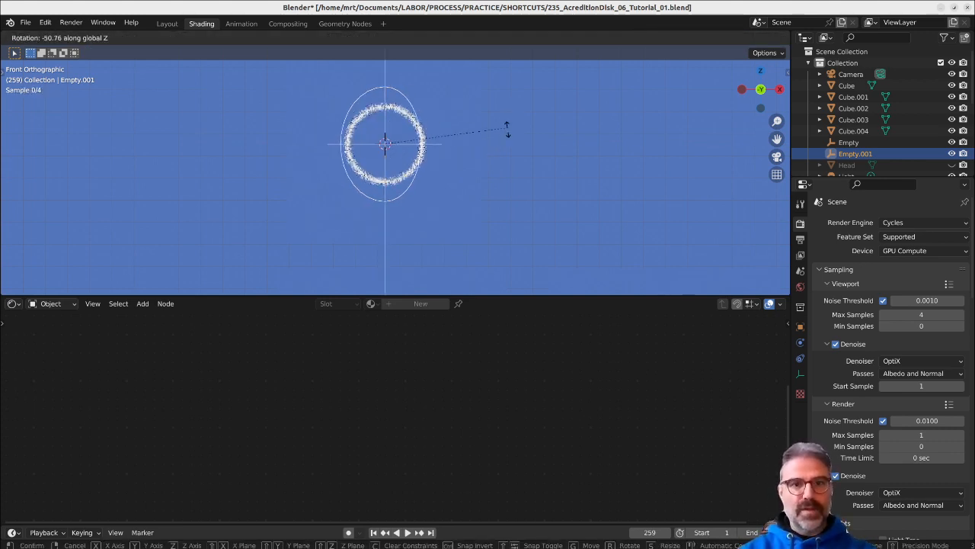
key("Escape")
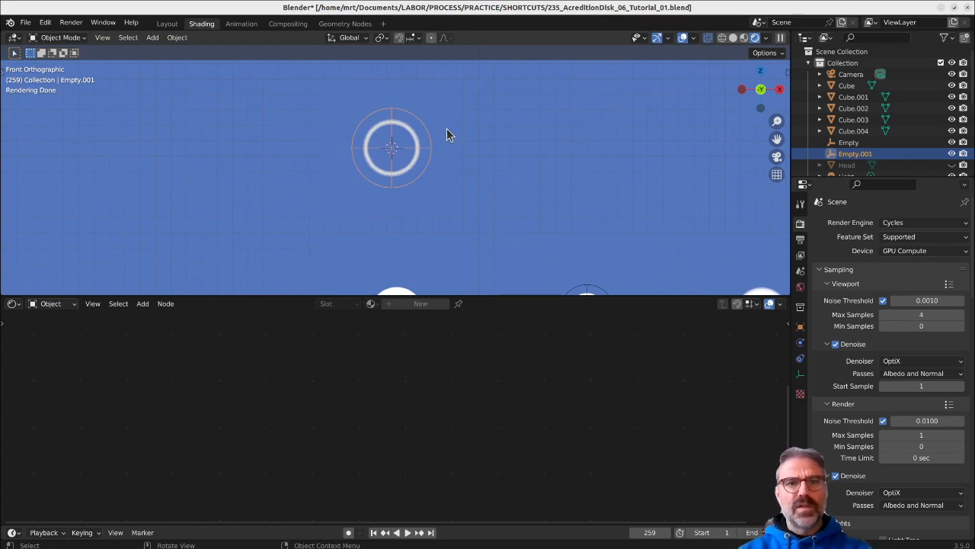
Try setting the ring plane's Mapping Y rotation to about 21.3° and inspect the ring from the front.
left_click(446, 135)
left_click_drag(232, 449, 255, 448)
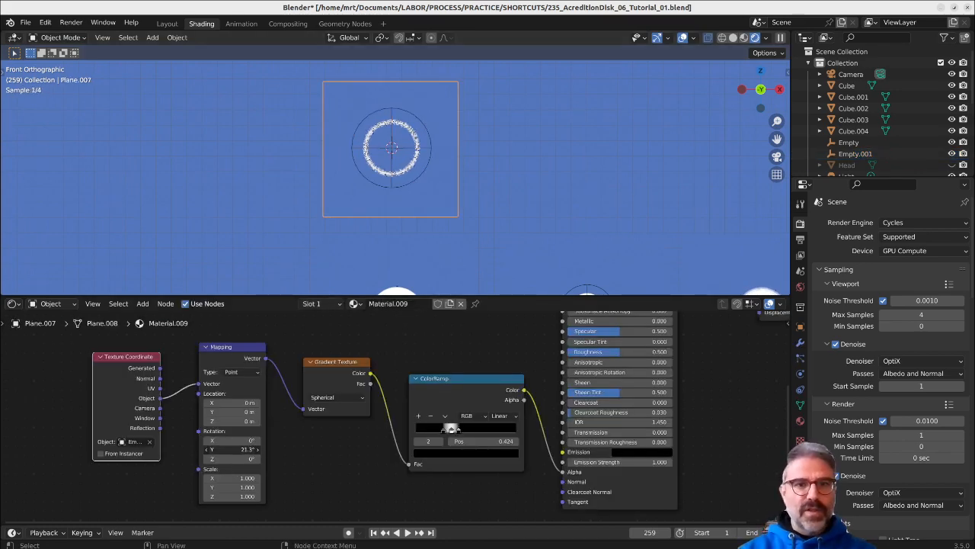
middle_click_drag(377, 152, 402, 155)
key("KP_1")
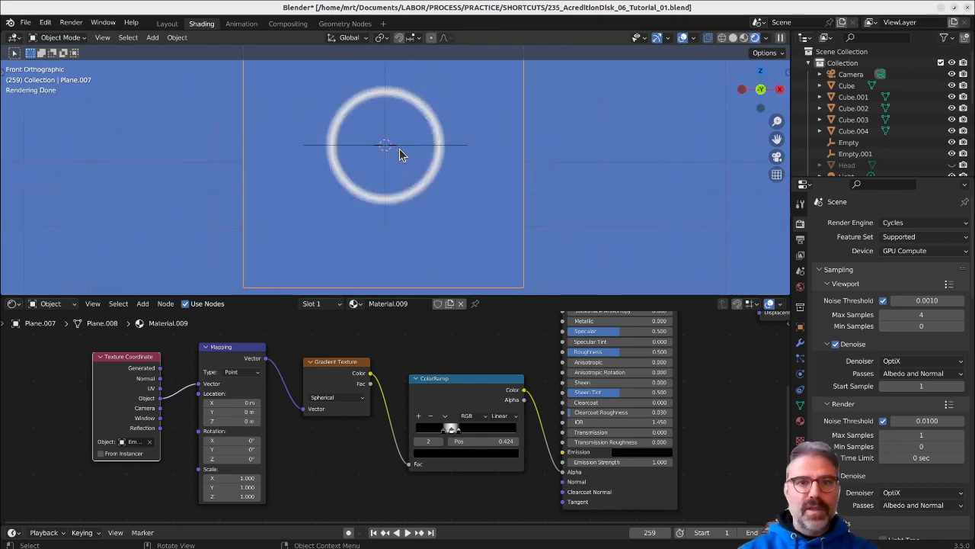
Duplicate the ring plane together with its empty and place the copies beside the original, above the third reference disk.
left_click(404, 153)
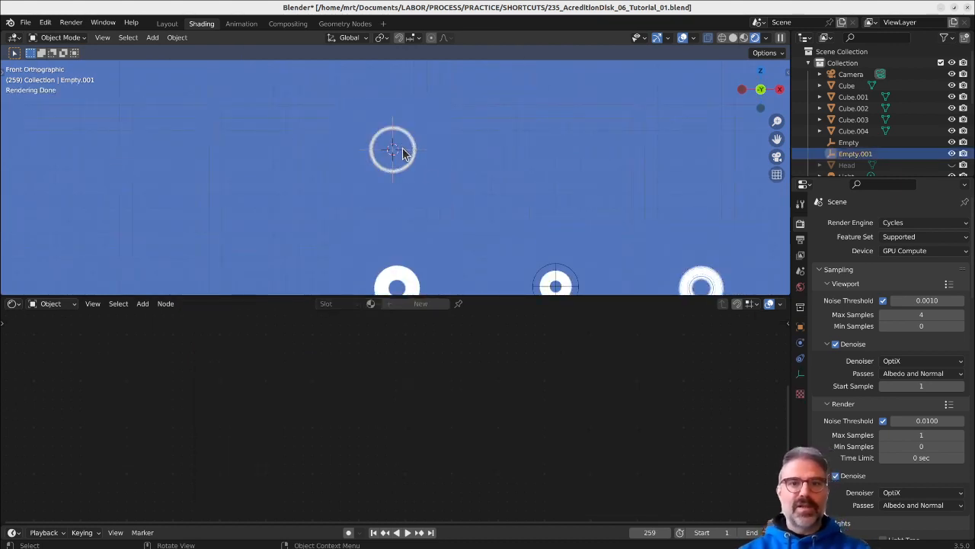
middle_click_drag(568, 280, 442, 239, "shift")
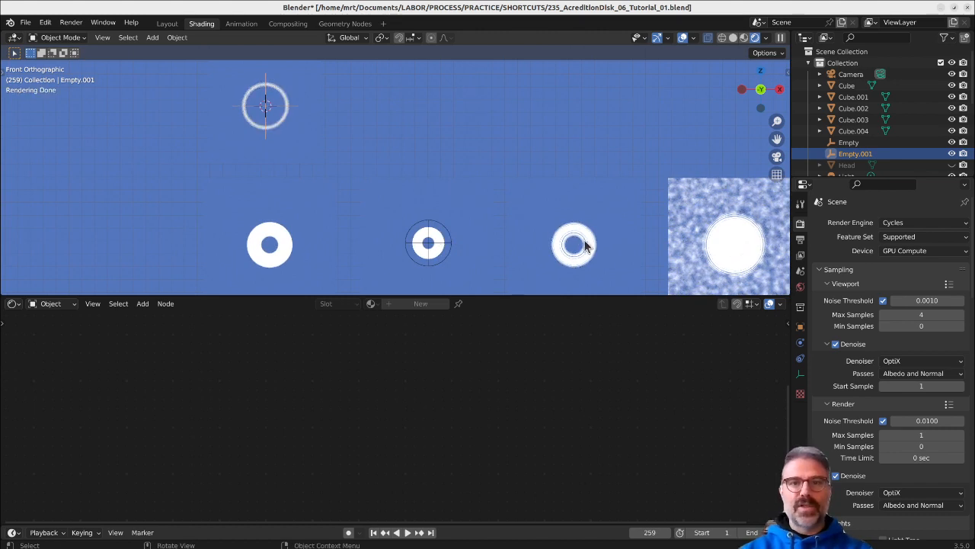
middle_click_drag(585, 244, 542, 241, "shift")
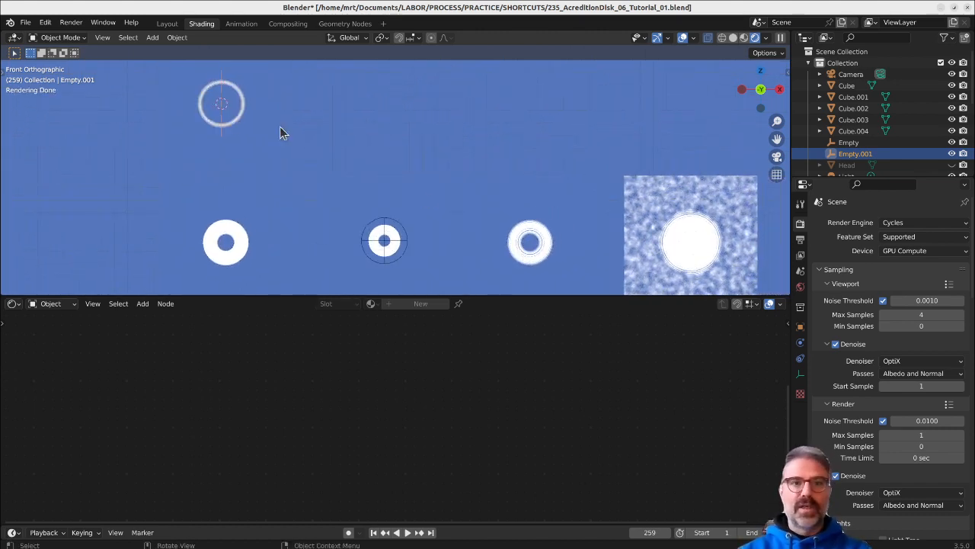
left_click(235, 105)
left_click(234, 103, "shift")
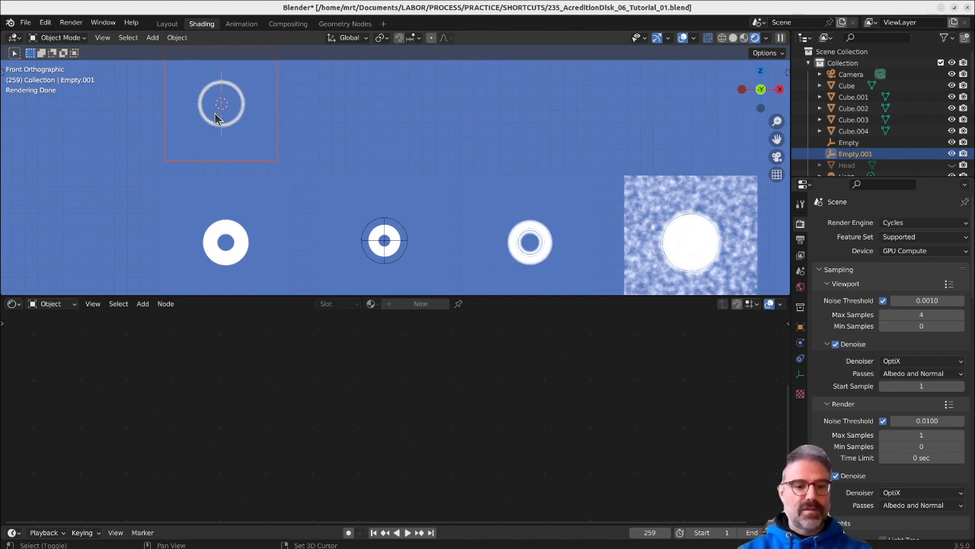
key("shift+d")
left_click(525, 152)
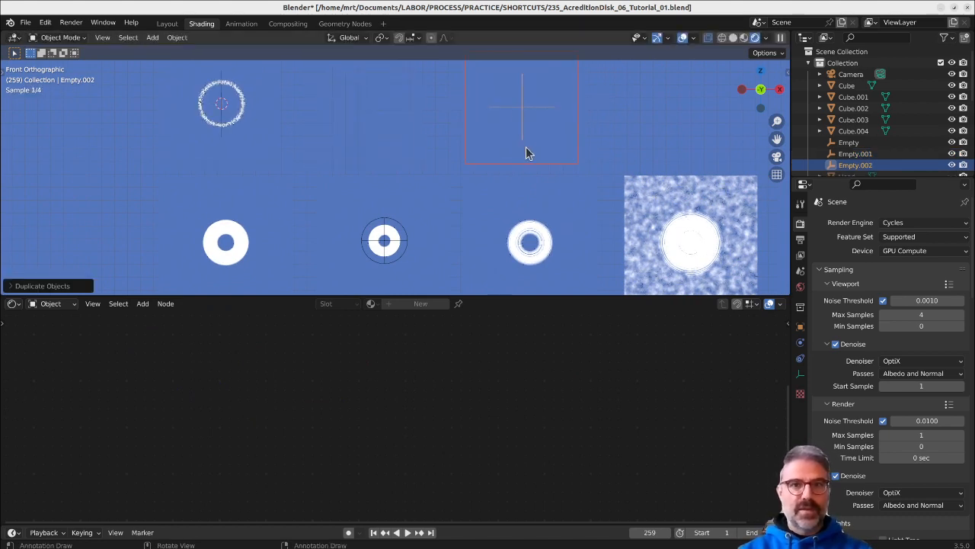
Make the duplicated plane's material single-user and set its Texture Coordinate reference object to Empty.002.
left_click(243, 109)
left_click(499, 116)
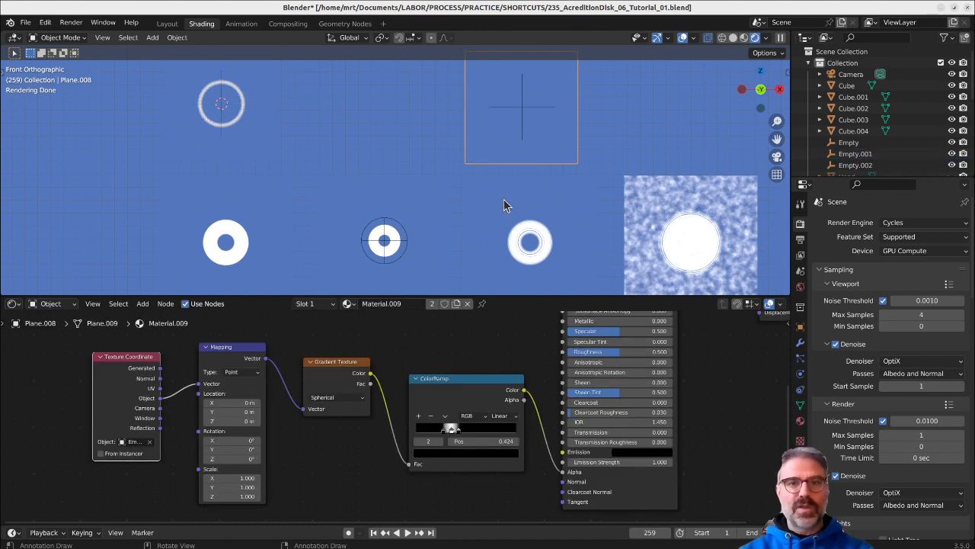
left_click(432, 304)
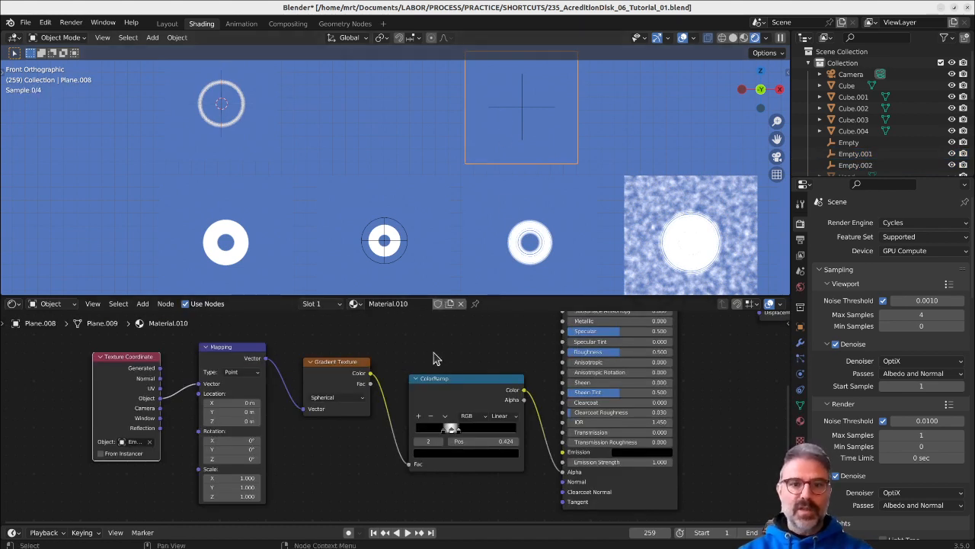
left_click(138, 446)
left_click(169, 532)
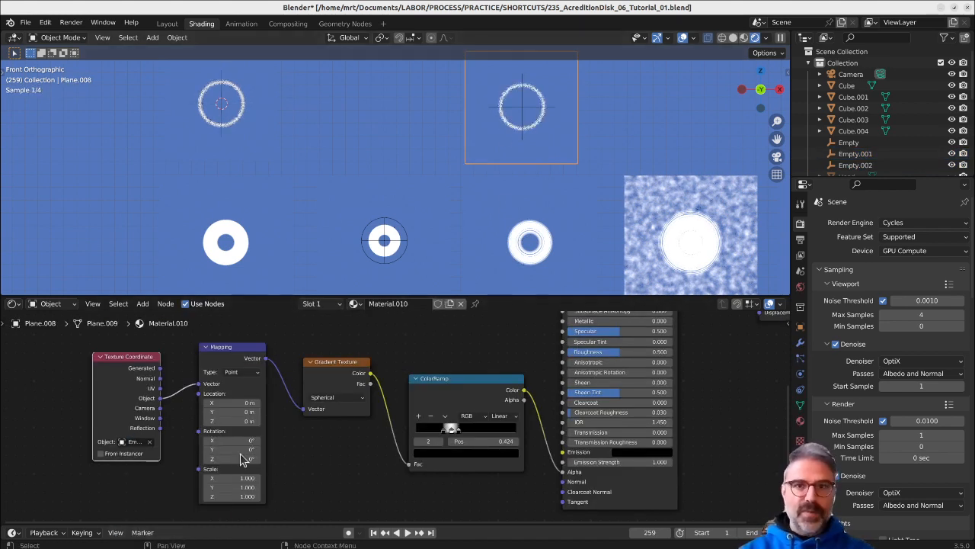
Examine the third reference disk's Material.002 node tree, following both texture and ColorRamp branches through the Multiply node to the shader.
left_click(524, 93)
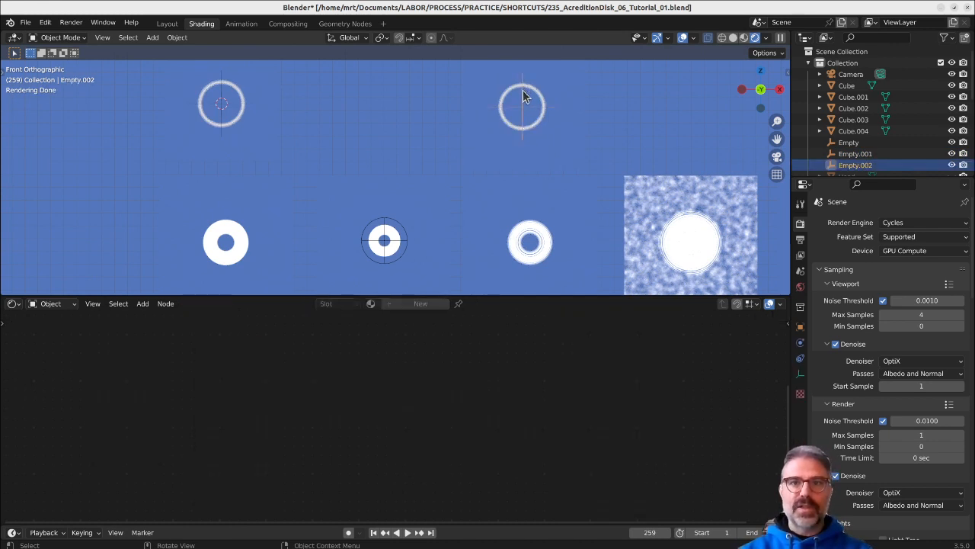
left_click(539, 269)
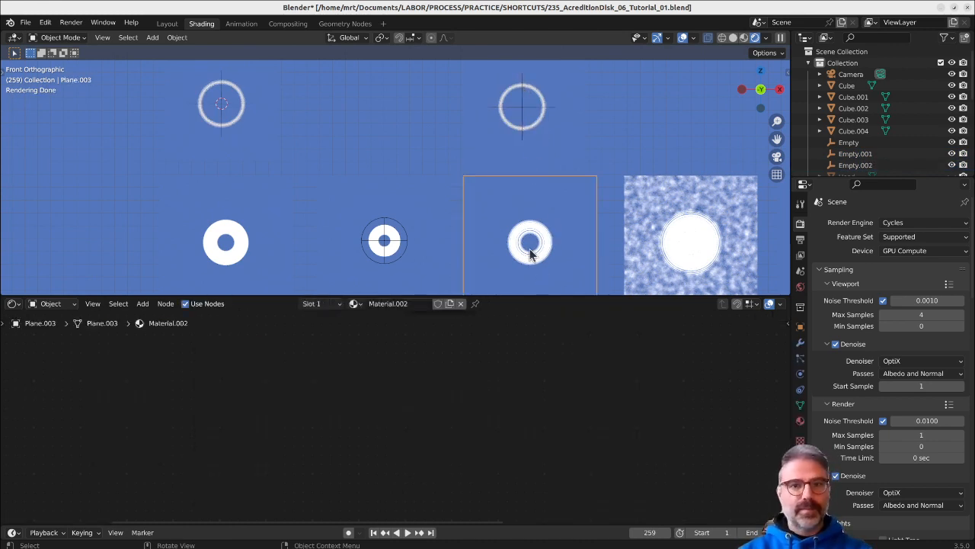
key("Home")
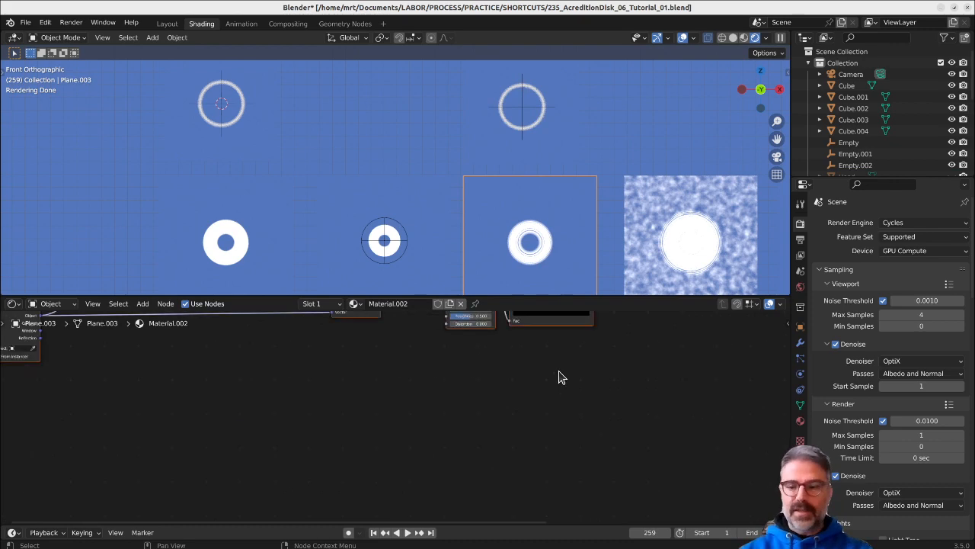
scroll(434, 438, "up", 4)
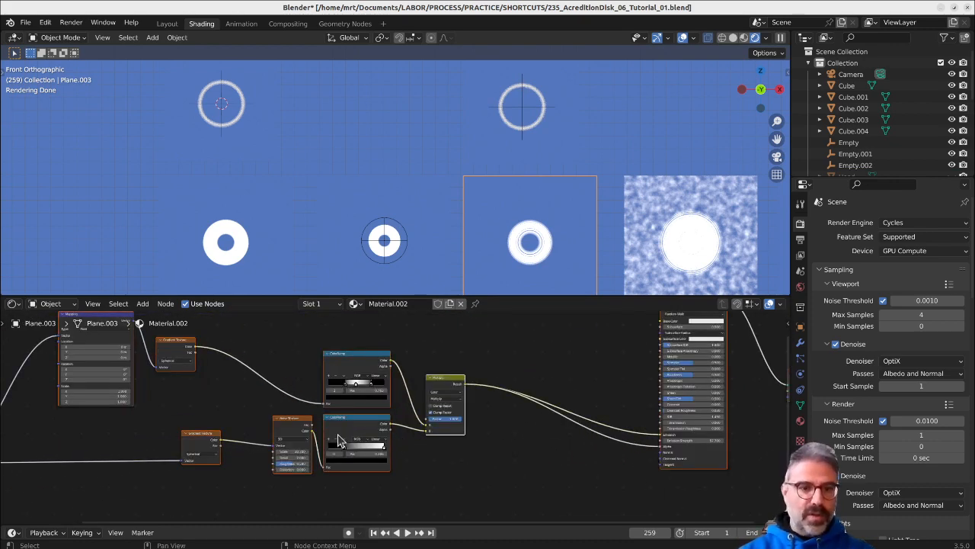
scroll(392, 428, "up", 2)
left_click_drag(467, 365, 482, 370)
middle_click_drag(242, 379, 293, 414)
mouse_move(155, 349)
left_mouse_down()
mouse_move(175, 351)
mouse_move(164, 338)
left_mouse_up()
left_click(312, 453)
left_click_drag(185, 471, 130, 471)
left_click_drag(293, 454, 189, 457)
left_click_drag(444, 467, 376, 465)
Spread the duplicated ring material's coordinate, mapping, gradient and ColorRamp nodes away from the Principled BSDF to free space between them.
left_click(533, 124)
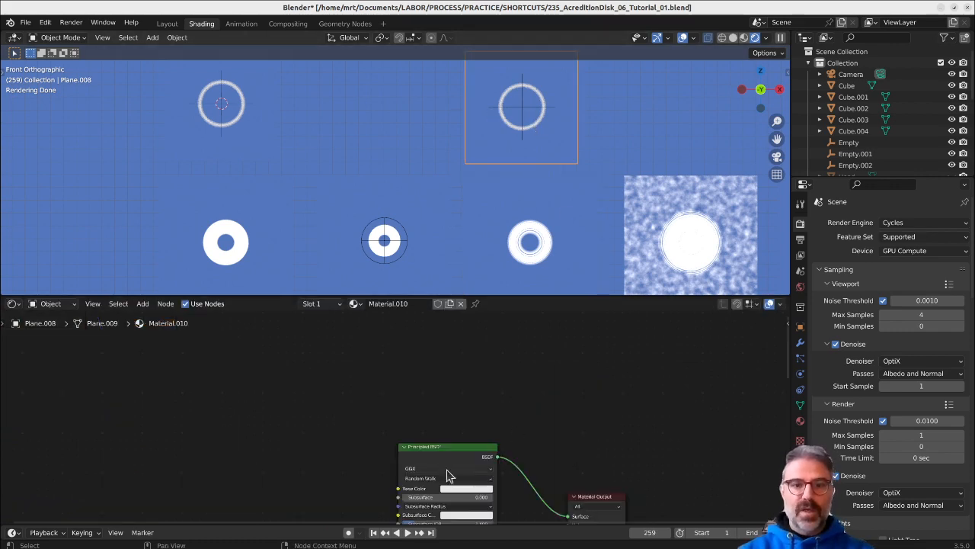
key("Home")
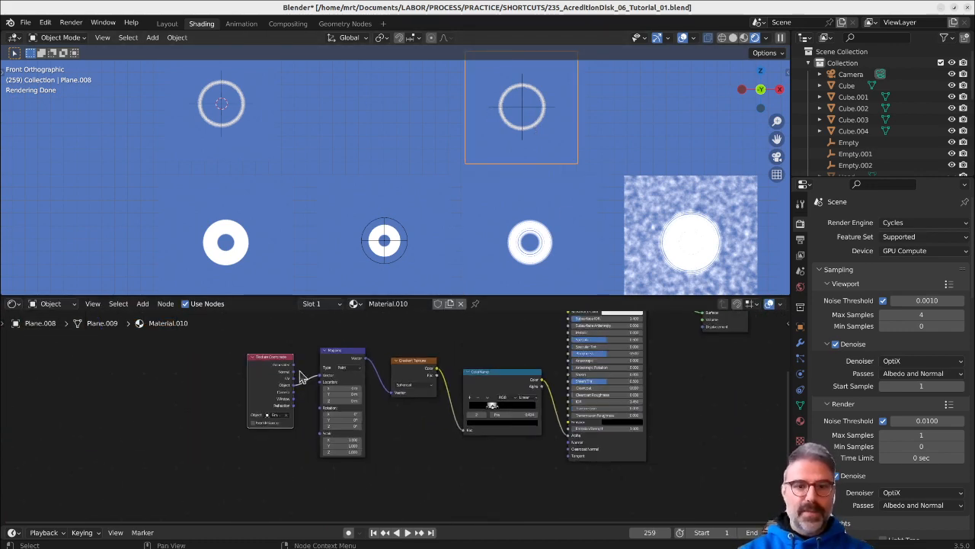
left_click_drag(276, 376, 196, 376)
left_click_drag(345, 362, 285, 362)
left_click_drag(415, 364, 366, 364)
left_click_drag(509, 377, 446, 377)
left_click_drag(560, 411, 560, 424)
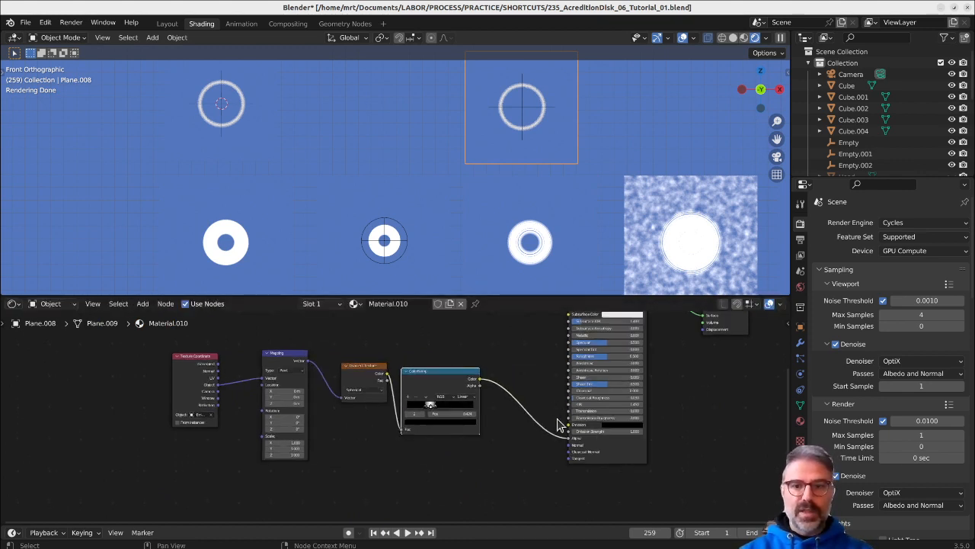
Insert a Mix Color node between the duplicated ring material's ColorRamp and the Principled BSDF Alpha input.
key("shift+a")
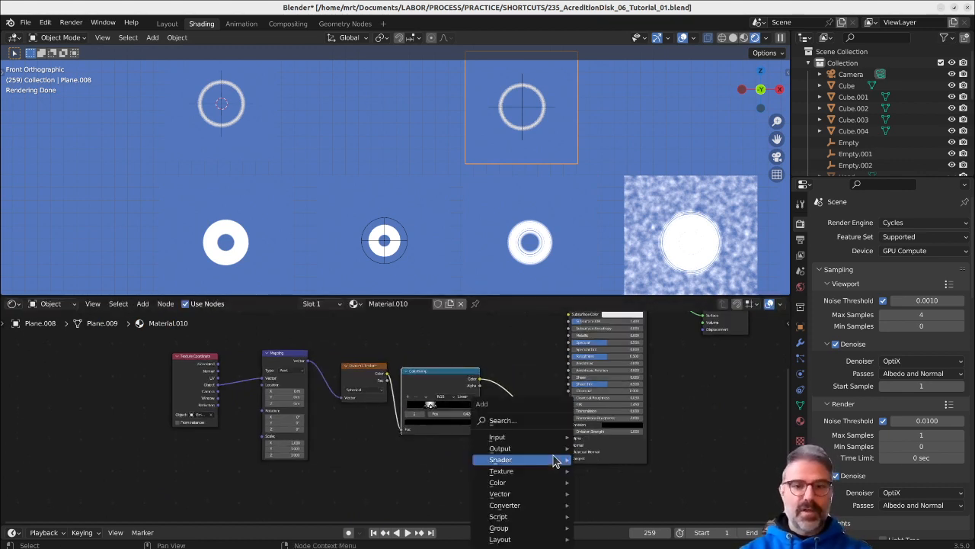
mouse_move(530, 496)
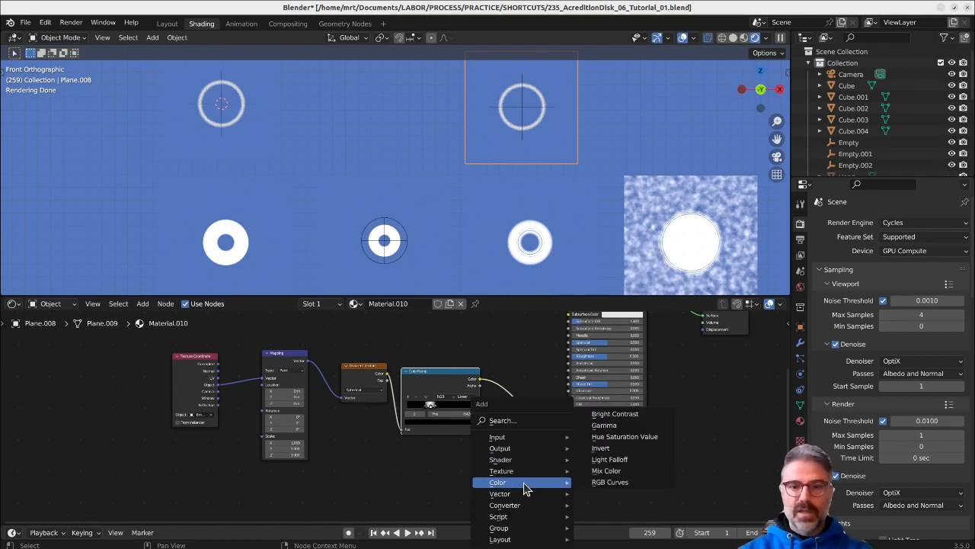
left_click(632, 471)
left_click(544, 419)
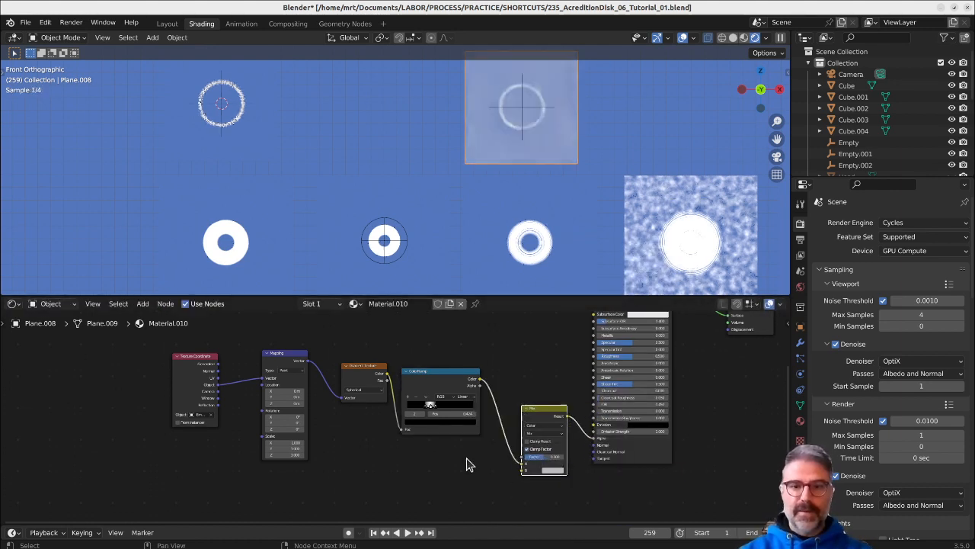
Duplicate the linked Texture Coordinate, Mapping, Gradient Texture and ColorRamp nodes and place the copies below the originals.
left_click(174, 372)
left_click(290, 366)
left_click(364, 379)
left_click(436, 385)
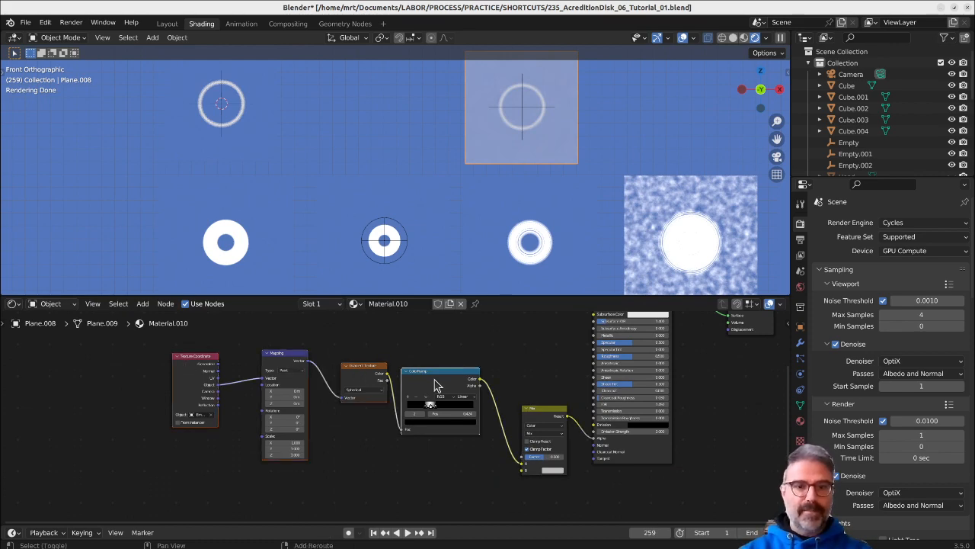
key("shift+d")
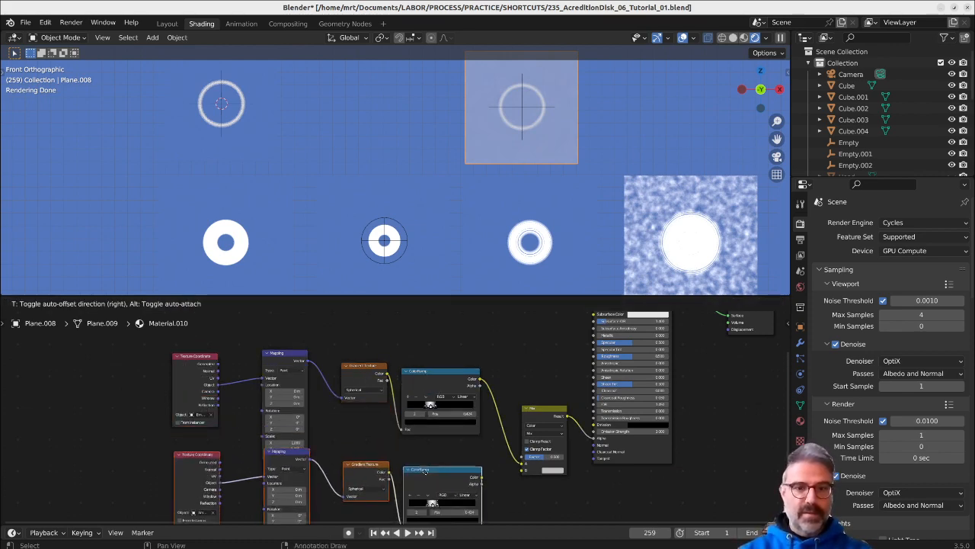
left_click(425, 498)
middle_click_drag(424, 493, 449, 406)
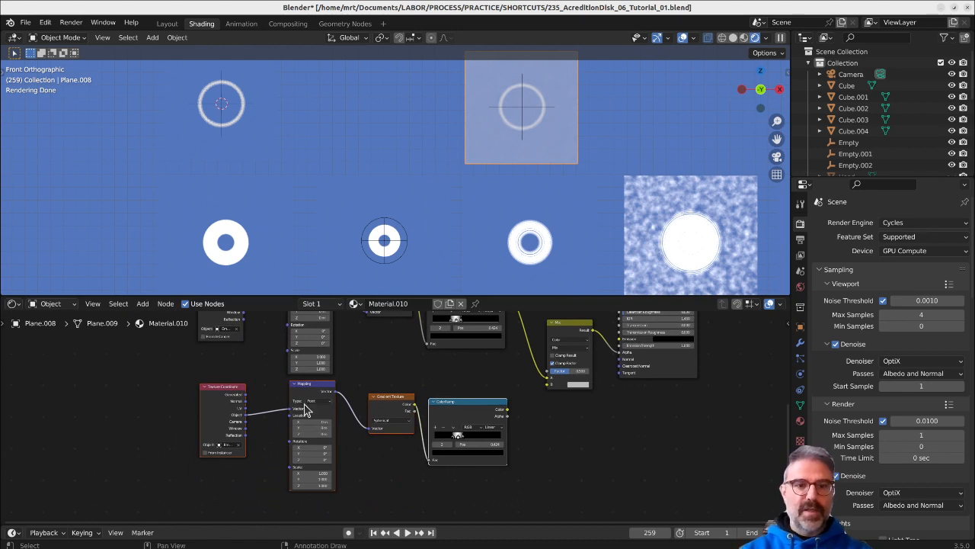
Delete the copied Texture Coordinate and Mapping nodes, keeping only the copied Gradient Texture and ColorRamp.
left_click(241, 403)
left_click(316, 400)
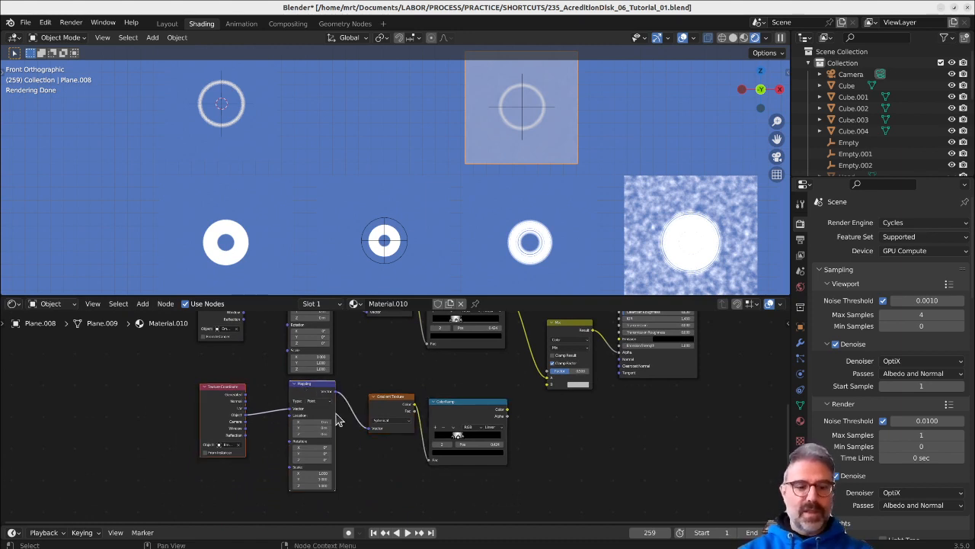
key("x")
Insert a Noise Texture node between the copied Gradient Texture and its ColorRamp.
middle_click_drag(510, 418, 499, 453)
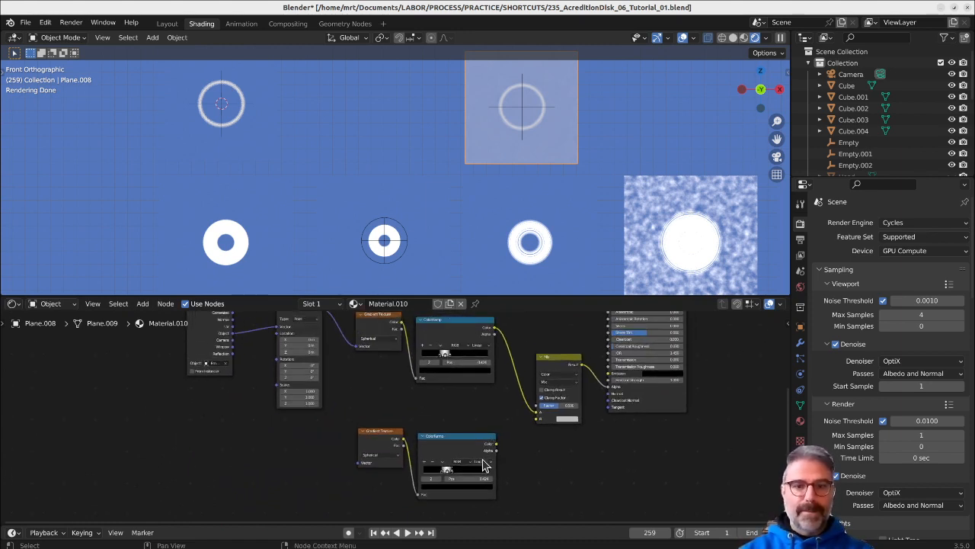
key("shift+a")
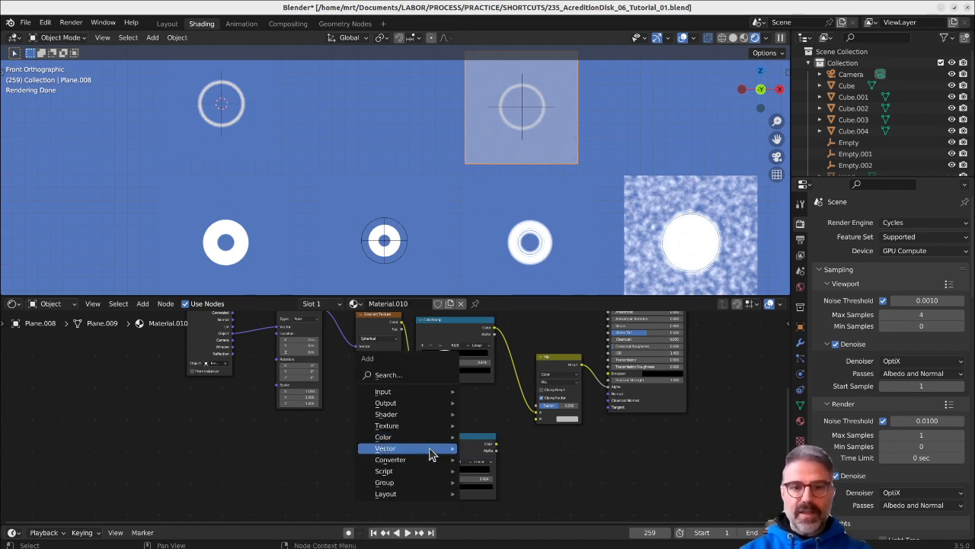
mouse_move(421, 428)
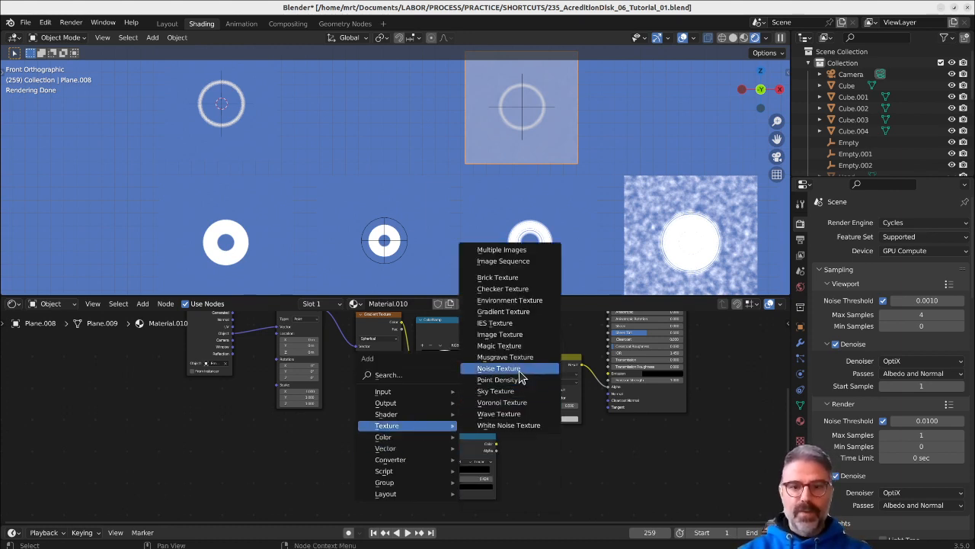
left_click(523, 374)
left_click(386, 469)
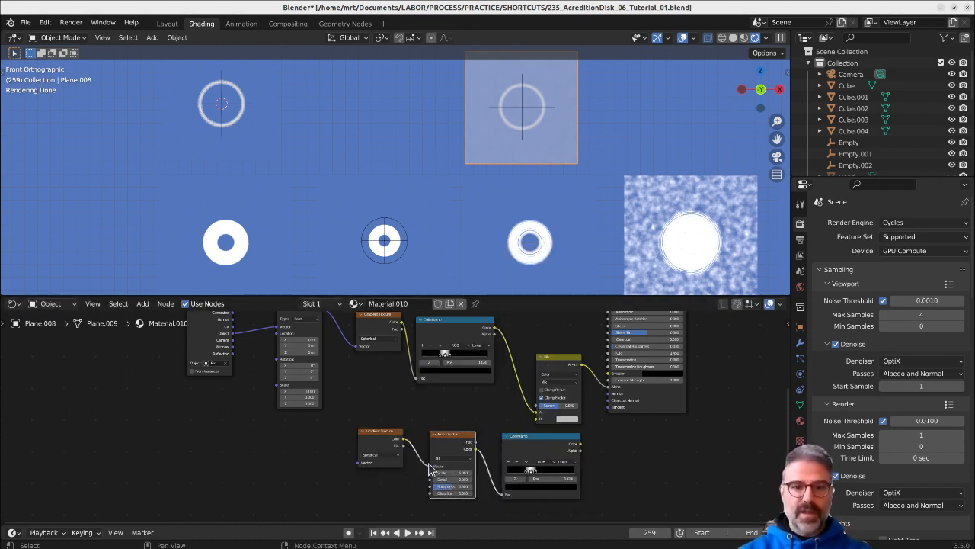
Disconnect the copied Gradient Texture from the Noise Texture, set it aside, and move the Noise Texture and lower ColorRamp closer to the upper chain.
left_click(385, 465)
left_click_drag(430, 467, 407, 477)
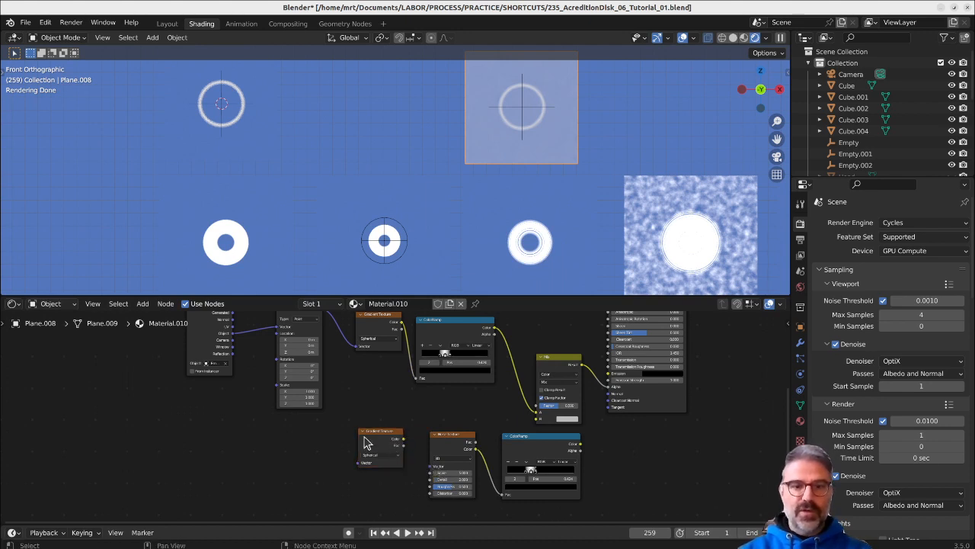
left_click_drag(367, 444, 119, 464)
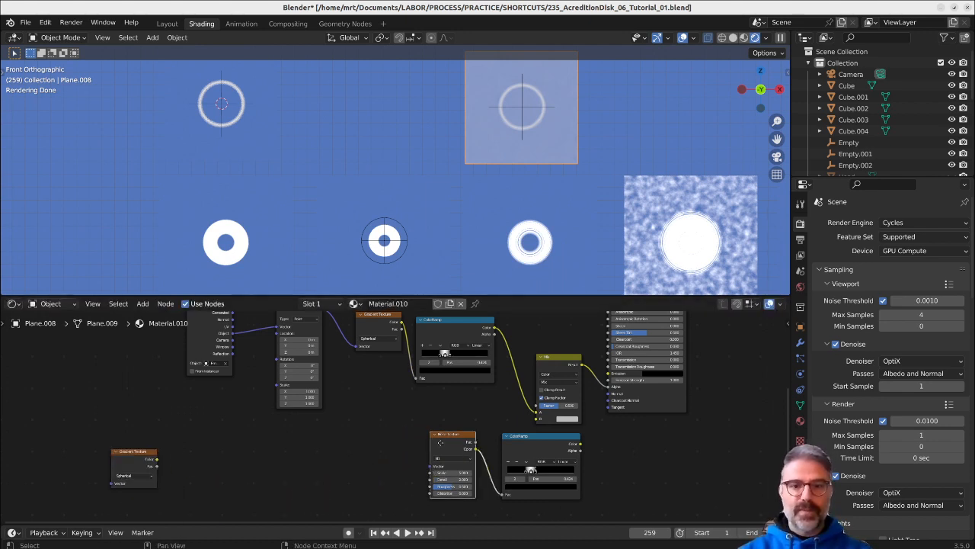
left_click_drag(441, 442, 384, 432)
left_click_drag(534, 448, 487, 440)
Connect the Mapping node's Vector to the Noise Texture and the lower ColorRamp's Color to the Mix node's B input.
middle_click_drag(368, 358, 392, 378)
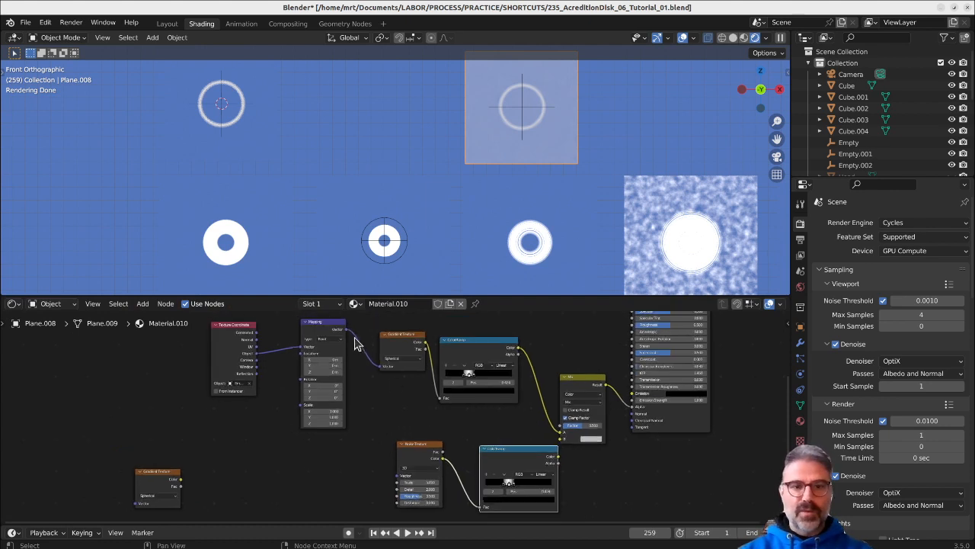
left_click_drag(346, 329, 349, 339)
left_click_drag(392, 470, 397, 476)
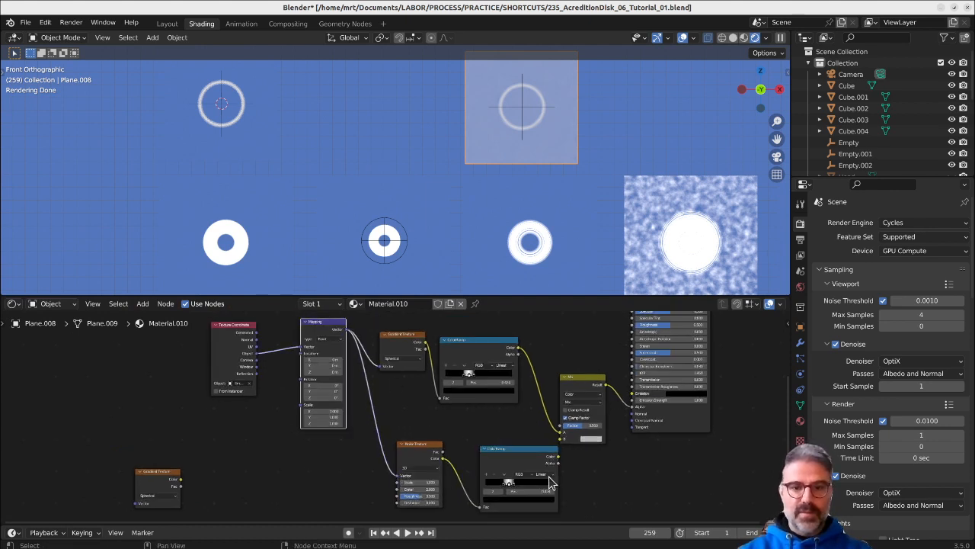
left_click_drag(557, 463, 568, 445)
Widen the lower ColorRamp's light band by moving its outer black stop away from the white one.
scroll(522, 120, "up", 5)
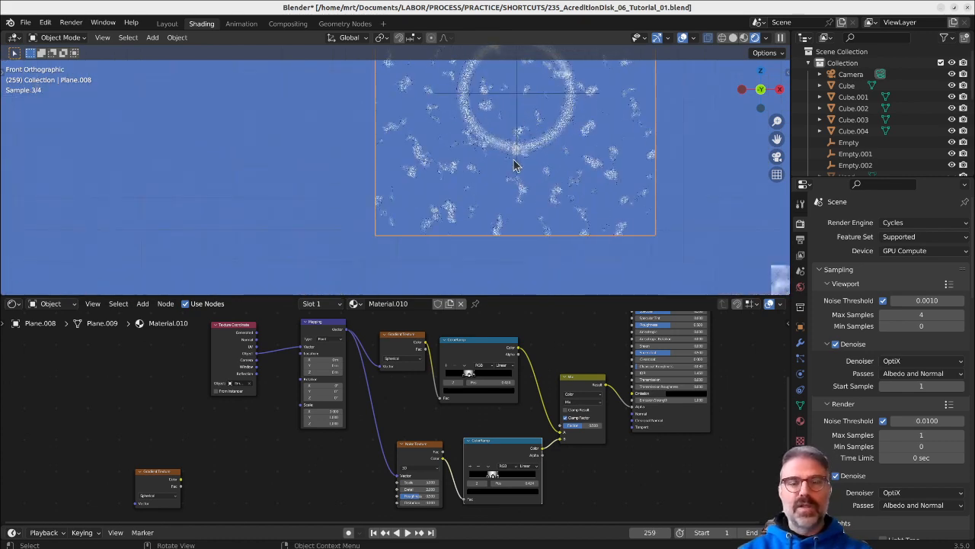
left_click_drag(493, 476, 514, 476)
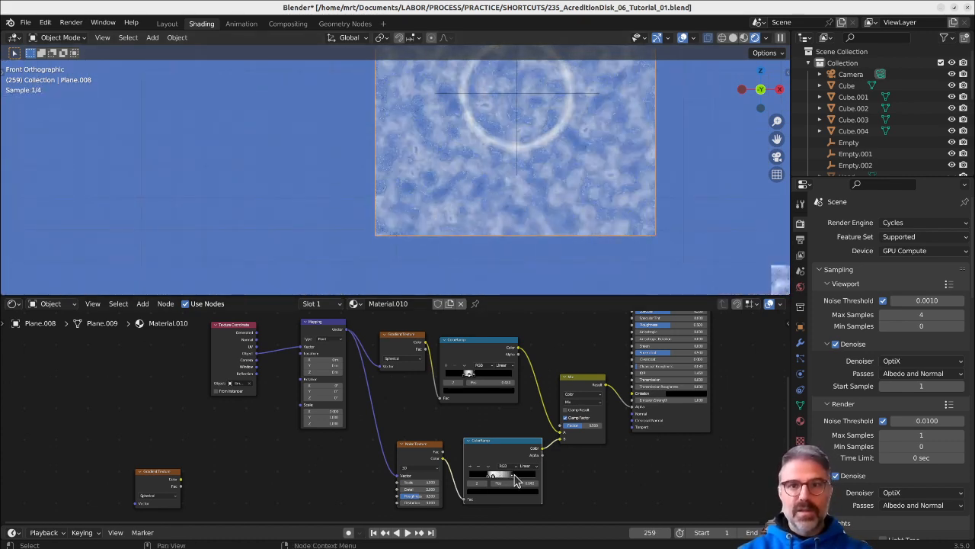
Try moving Empty.002 to see how the ring and noise follow it, cancel the move and reselect the plane.
left_click(515, 96)
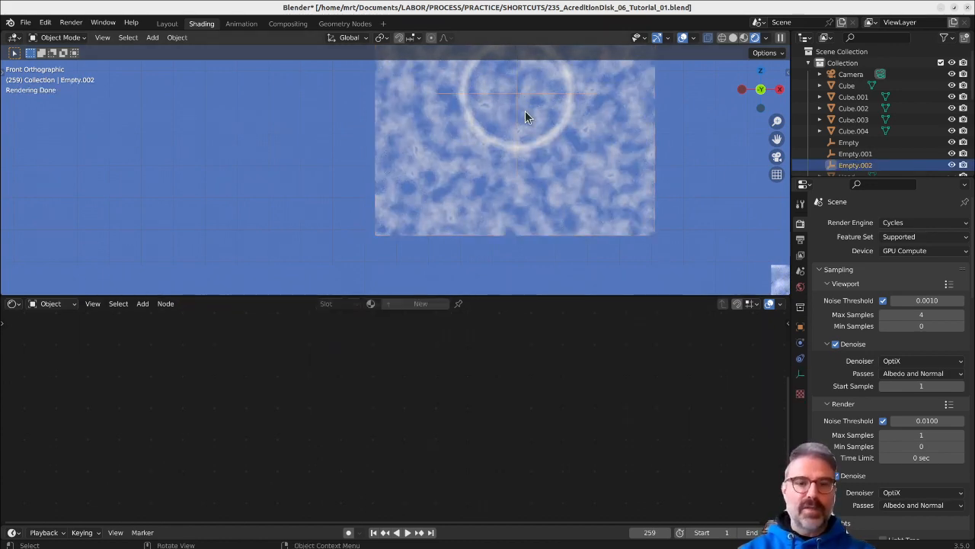
key("g")
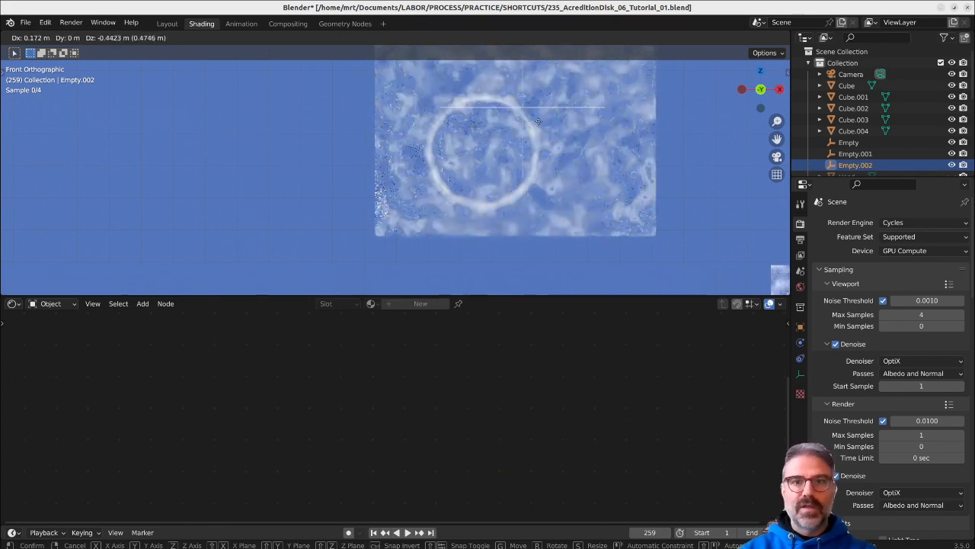
right_click(538, 120)
left_click(536, 199)
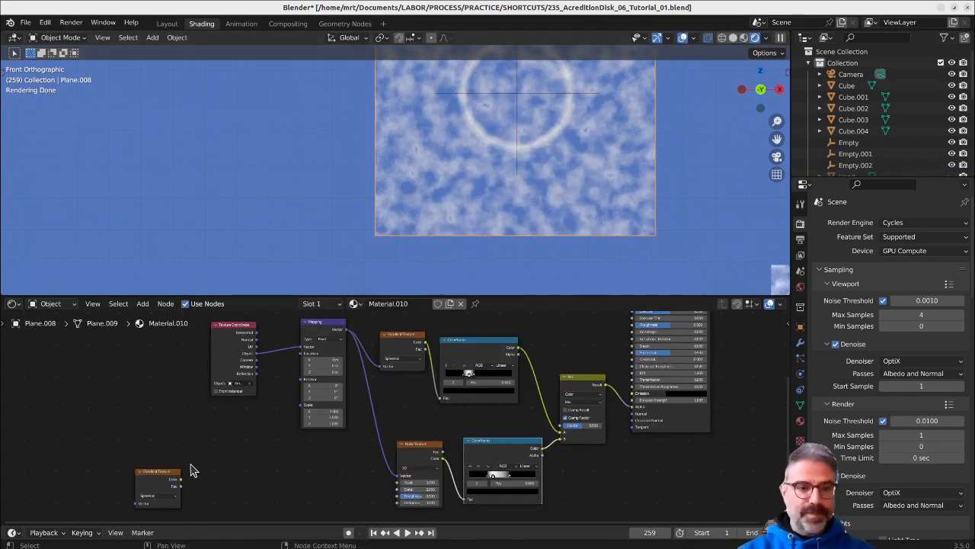
Insert the set-aside Gradient Texture between Mapping and Noise Texture, and shift the lower ColorRamp's stops to clear the background around the rings.
left_click_drag(167, 483, 411, 437)
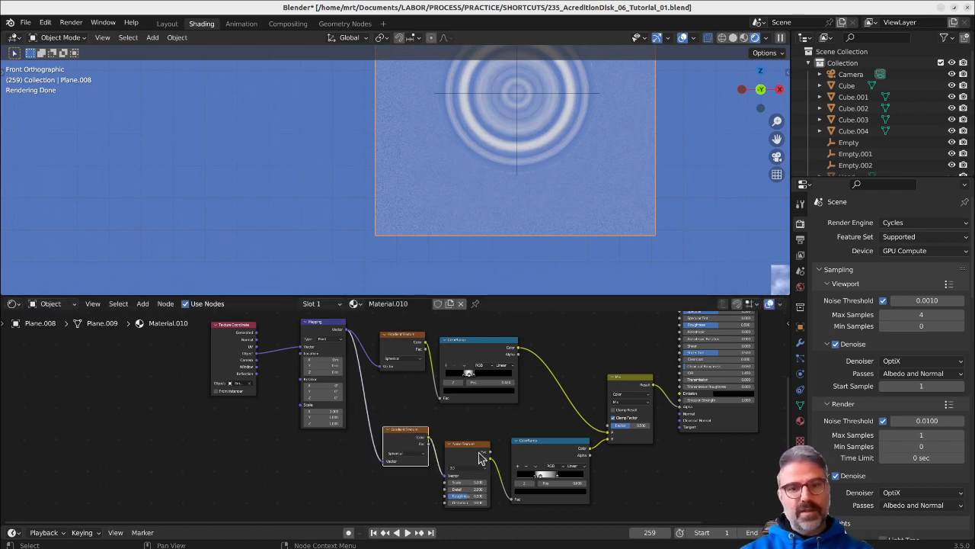
left_click_drag(479, 452, 480, 438)
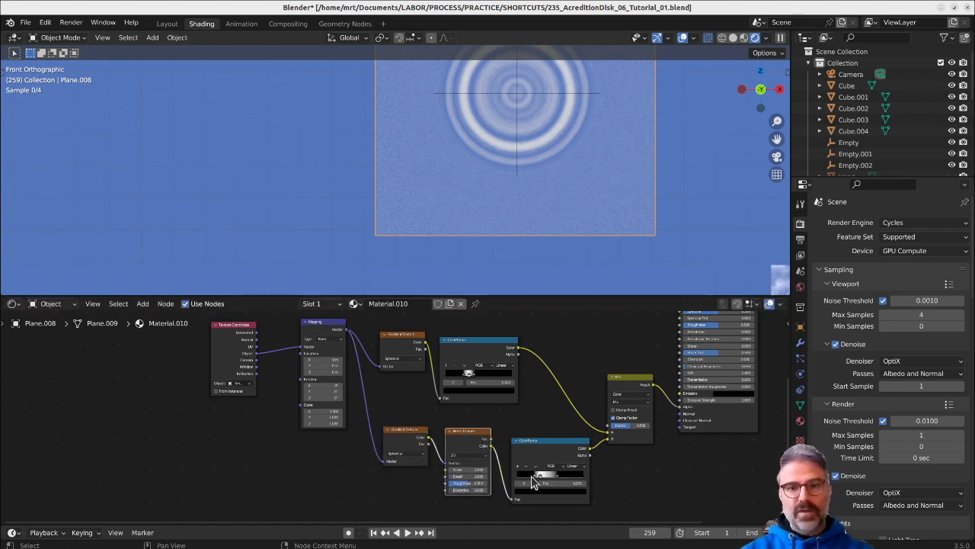
mouse_move(535, 480)
left_mouse_down()
mouse_move(526, 482)
mouse_move(552, 480)
left_mouse_up()
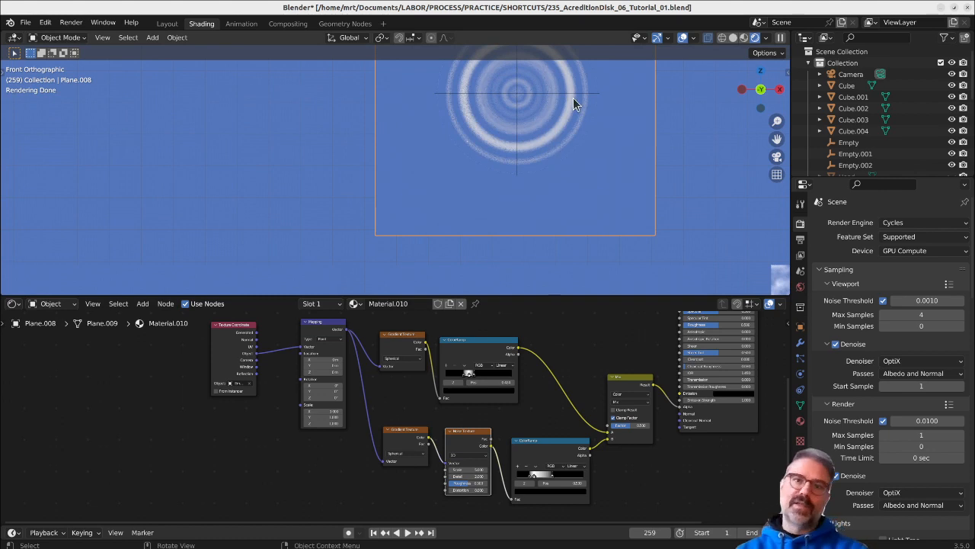
Tidy the lower branch by moving the Noise Texture and its ColorRamp level with the Gradient Texture.
middle_click_drag(542, 157, 512, 182, "shift")
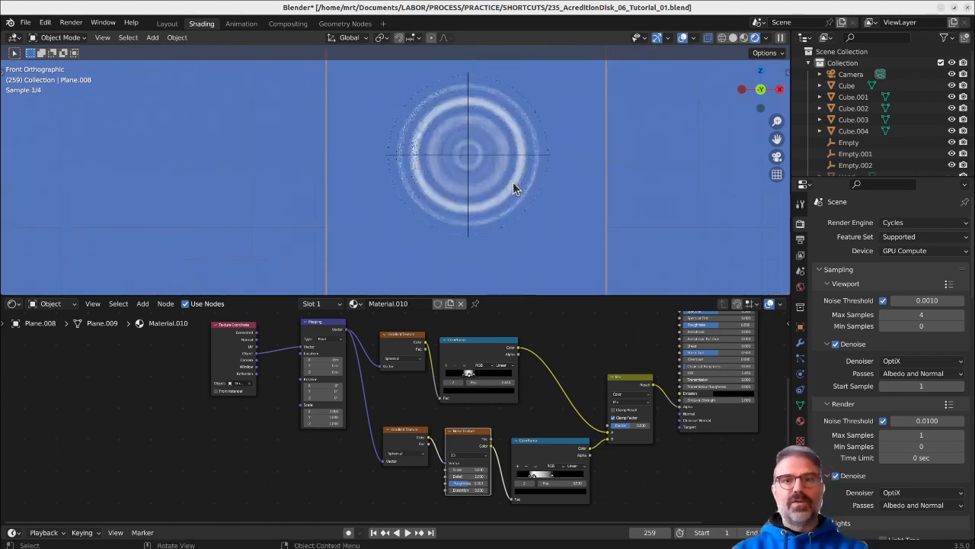
left_click_drag(470, 448, 476, 440)
left_click_drag(545, 452, 542, 436)
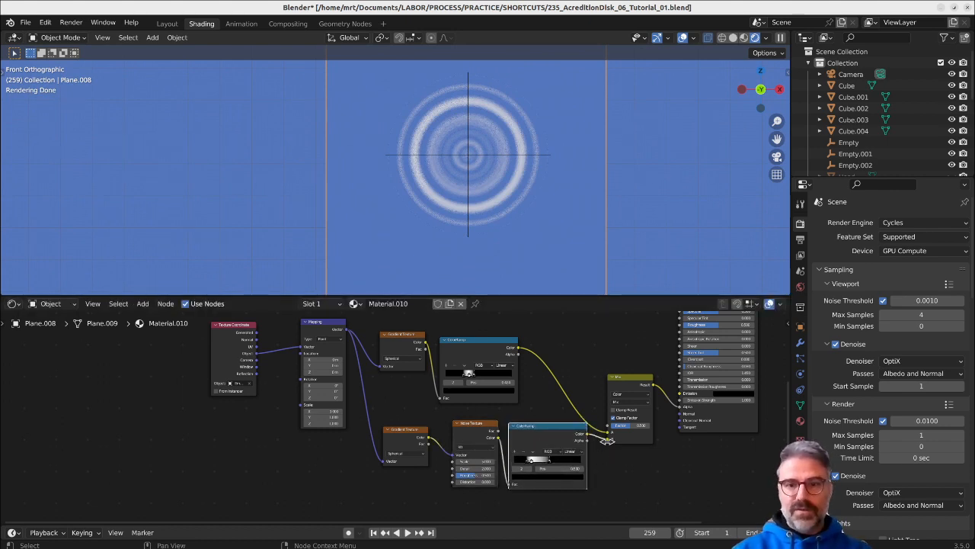
Connect the lower ColorRamp directly to the shader's Alpha to preview its rings alone, and restore the connection through the Mix node.
left_click_drag(608, 439, 682, 408)
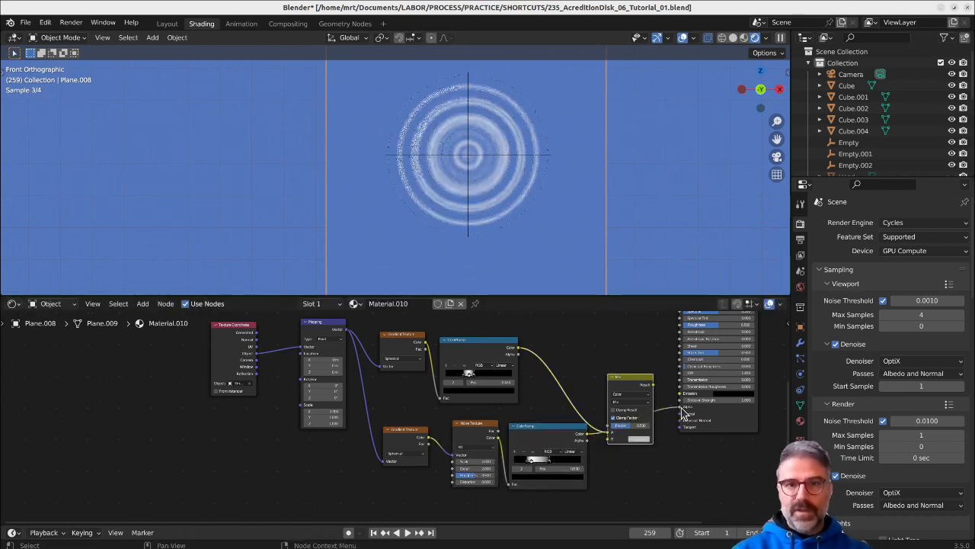
mouse_move(609, 440)
left_mouse_down()
mouse_move(598, 445)
mouse_move(615, 445)
left_mouse_up()
left_click_drag(653, 384, 683, 409)
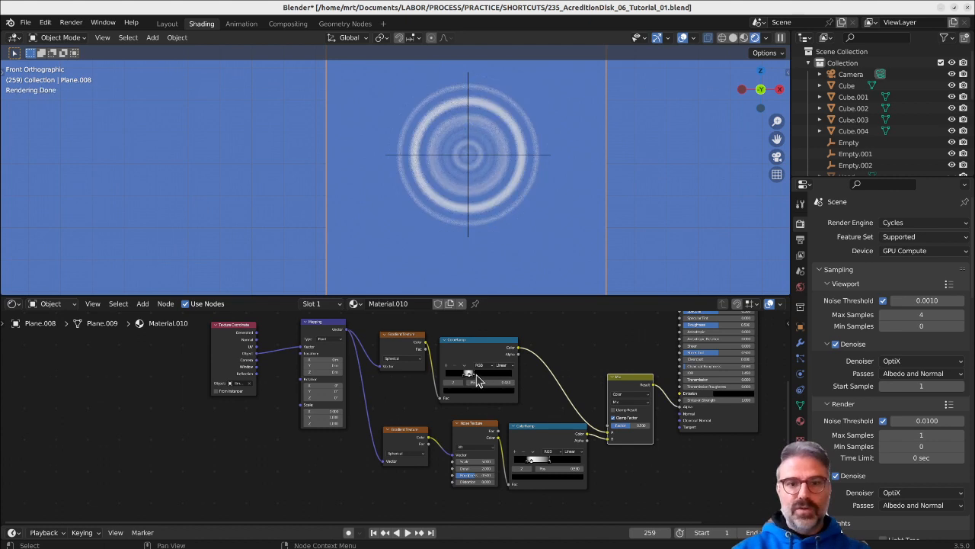
Widen the upper ColorRamp's light band and slightly narrow the lower ColorRamp's band.
left_click_drag(477, 381, 494, 379)
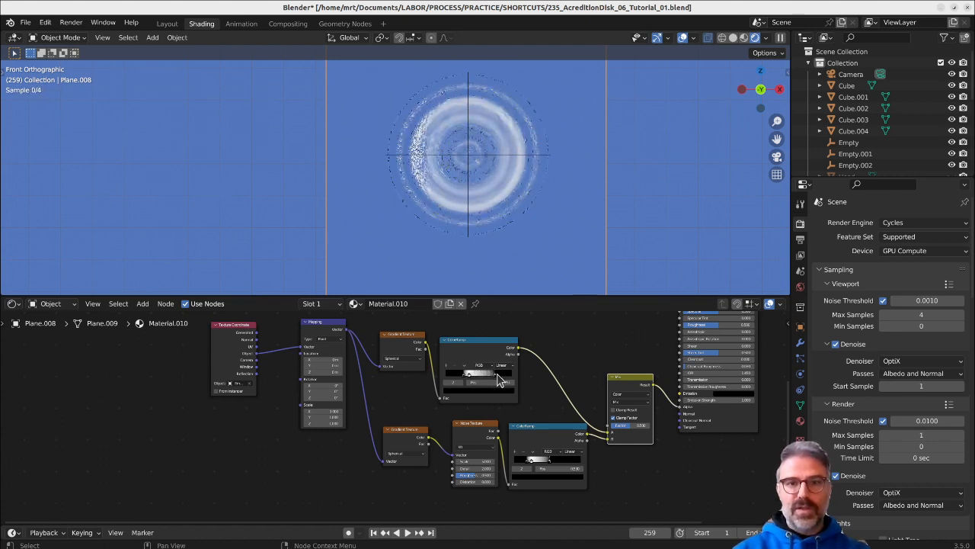
left_click_drag(550, 464, 547, 454)
Switch the viewport to Material Preview shading with both new ring planes and the reference disks in an angled view.
scroll(518, 196, "down", 6)
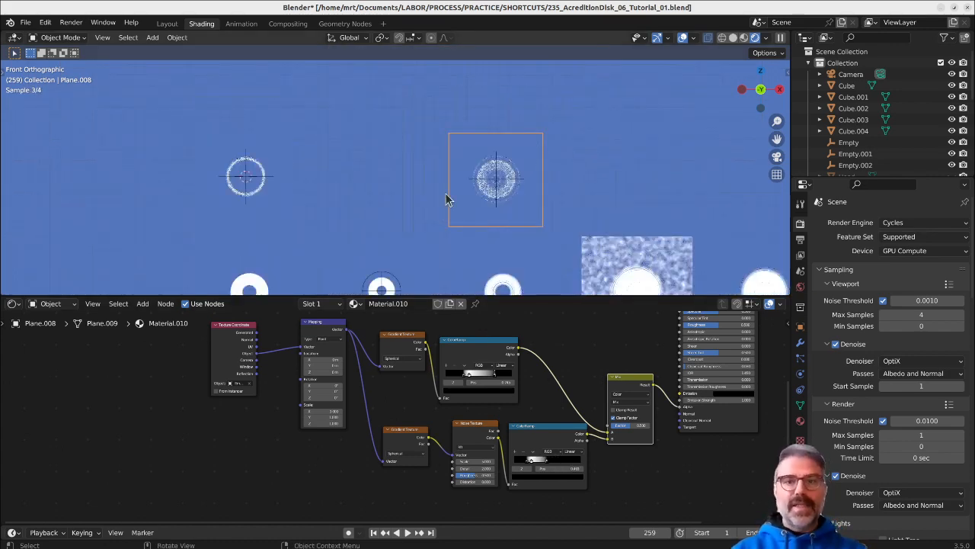
middle_click_drag(446, 200, 481, 159)
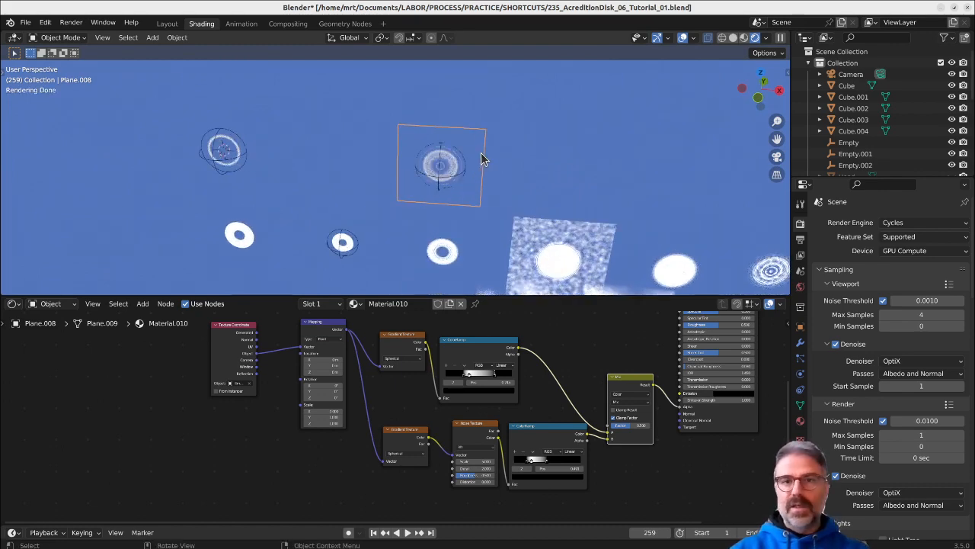
left_click(745, 38)
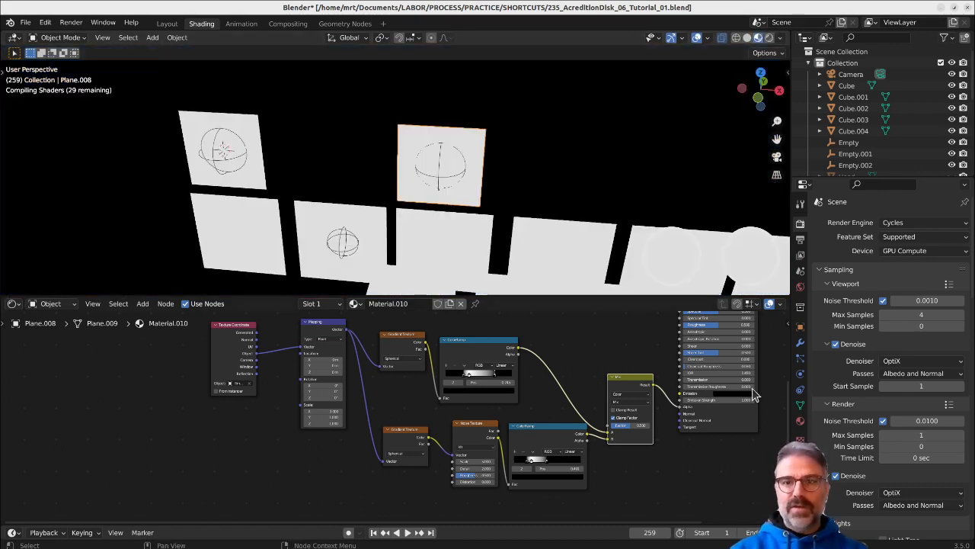
Display the ring material's surface and volume settings beside its node tree.
key("n")
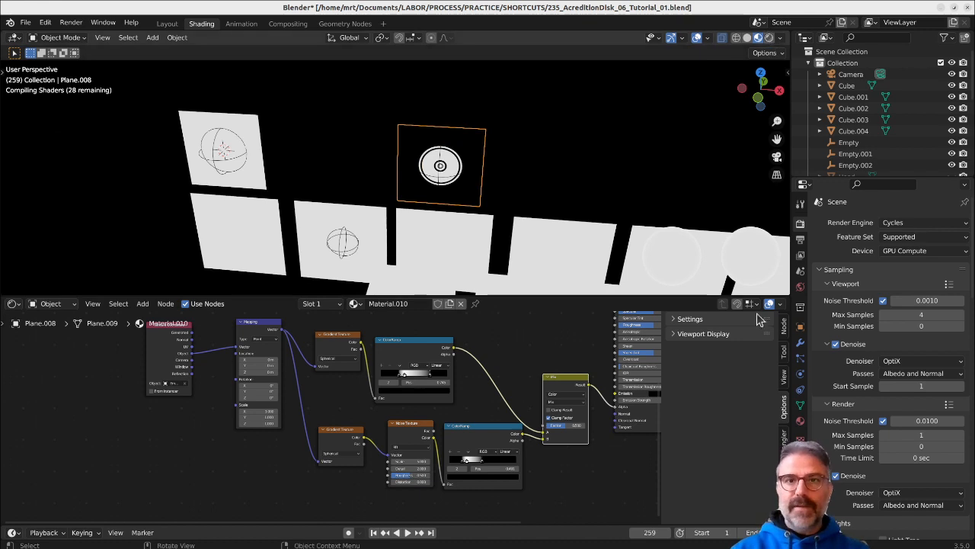
left_click(787, 378)
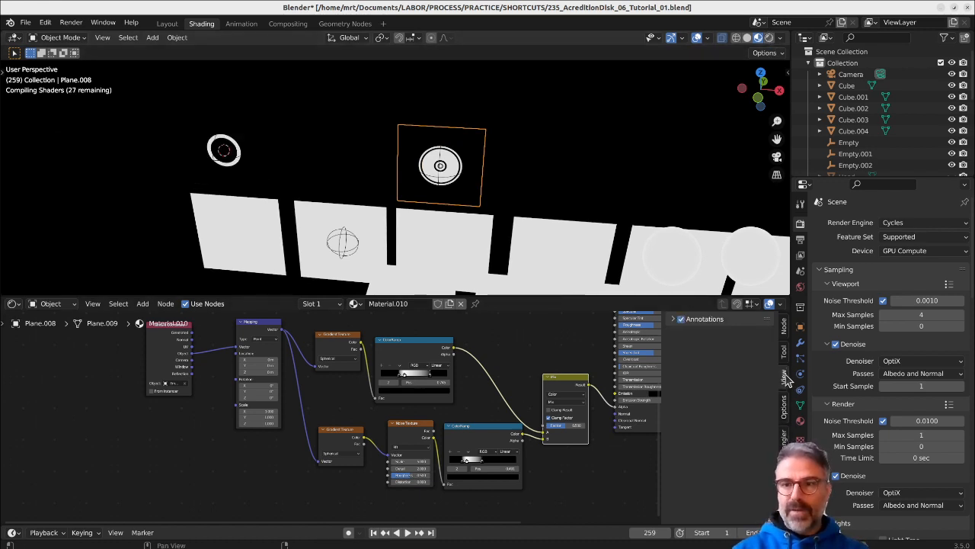
left_click(786, 415)
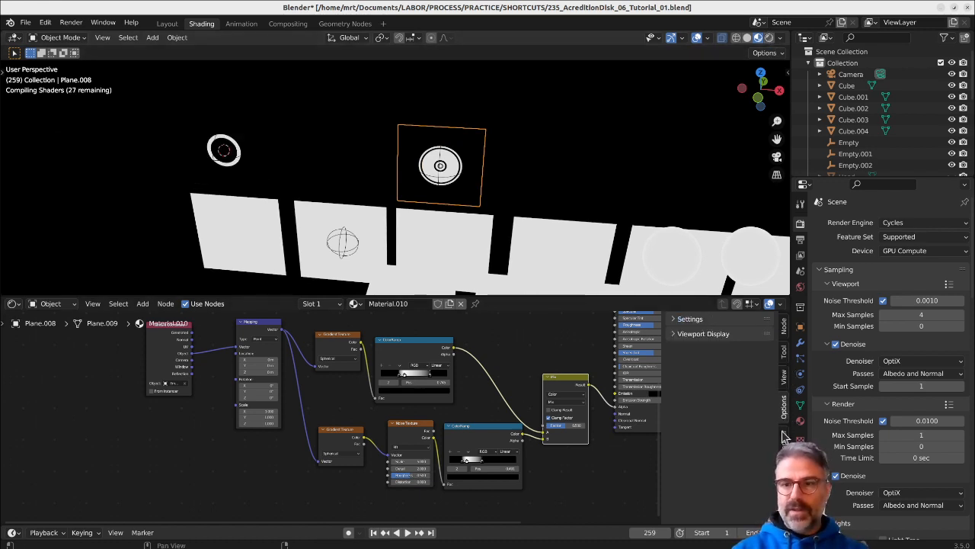
left_click(691, 318)
left_click(740, 370)
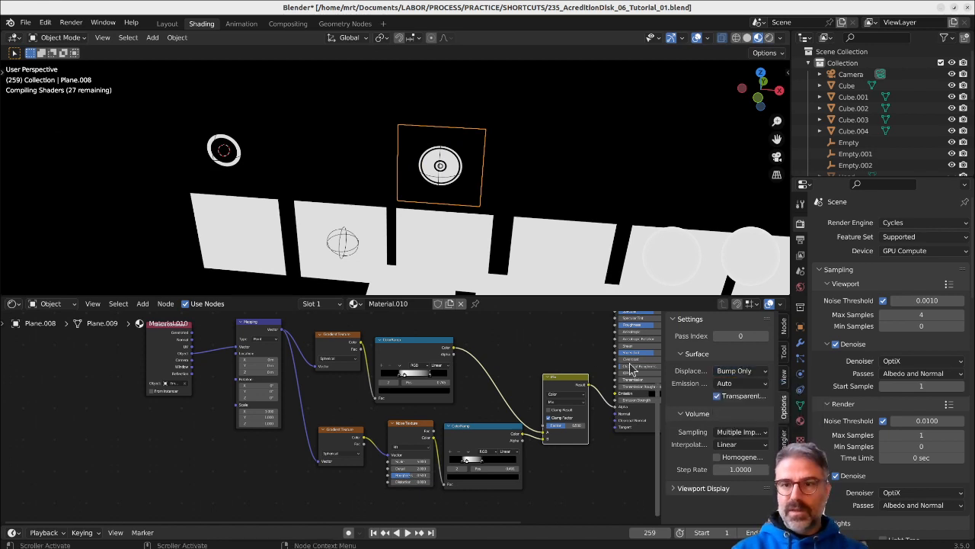
Switch the render engine to Eevee and set the ring material's Blend Mode to Alpha Blend.
left_click(904, 223)
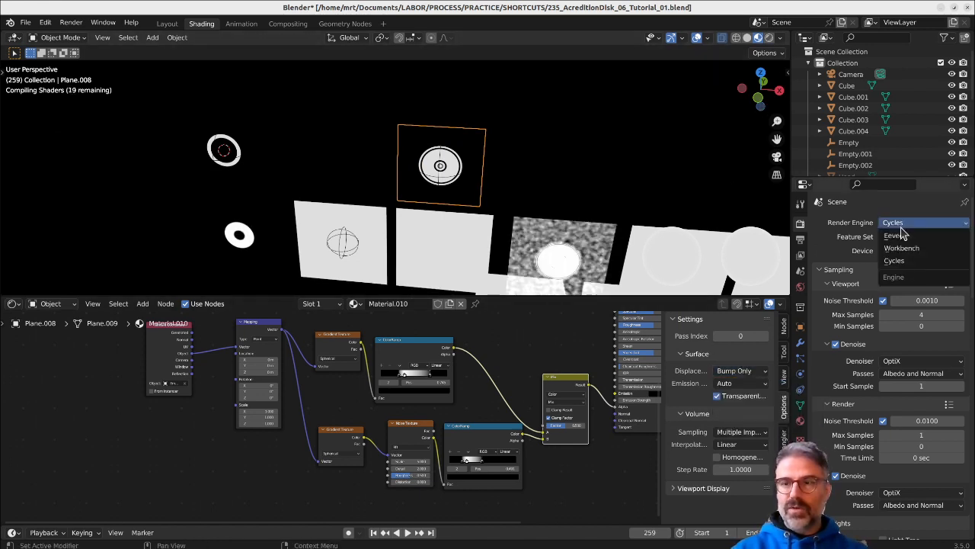
left_click(900, 237)
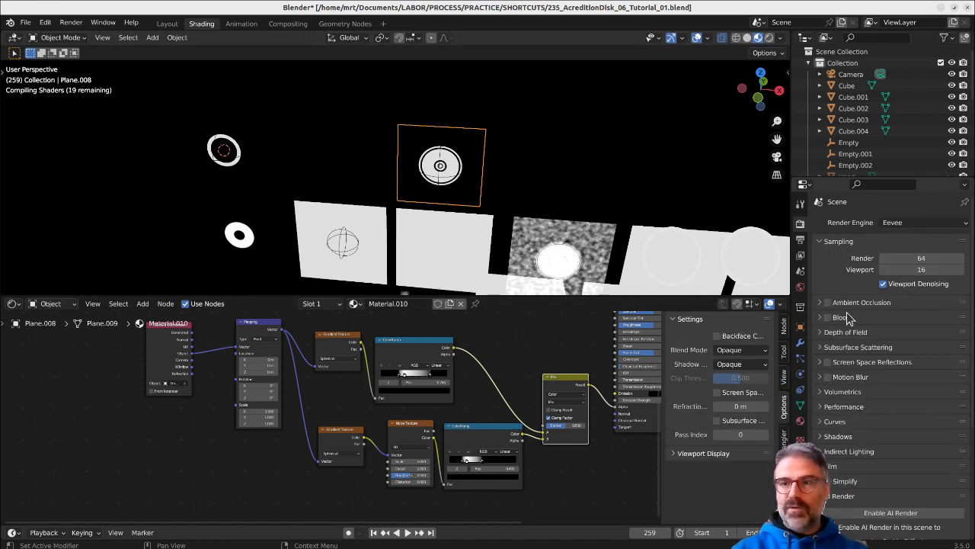
left_click(757, 349)
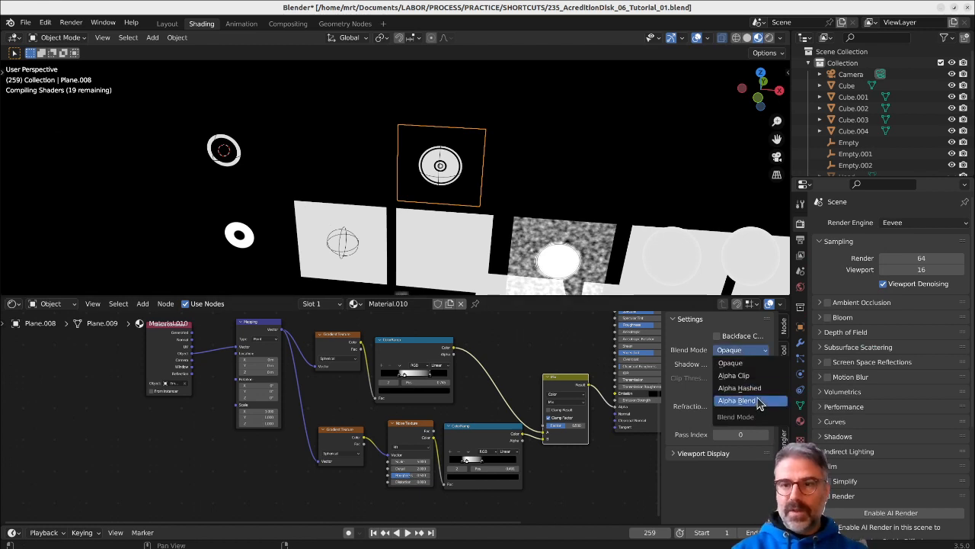
left_click(758, 401)
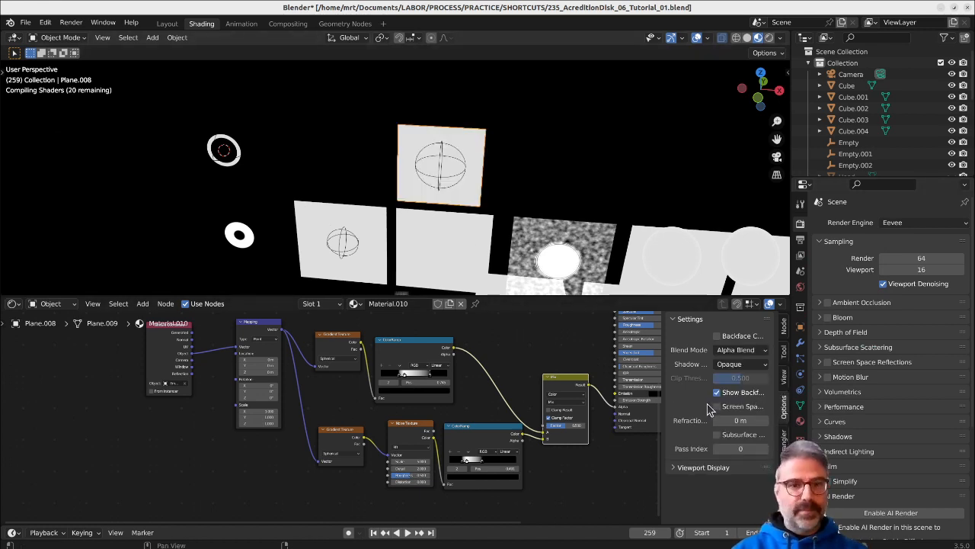
Switch the viewport to Rendered shading and look at the World shader nodes before returning to the object's material nodes.
left_click(781, 38)
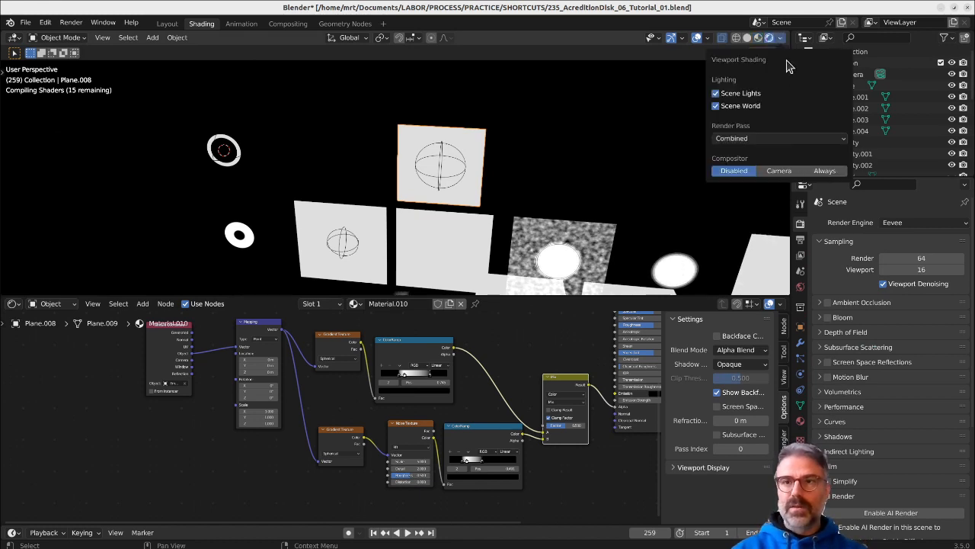
left_click(52, 304)
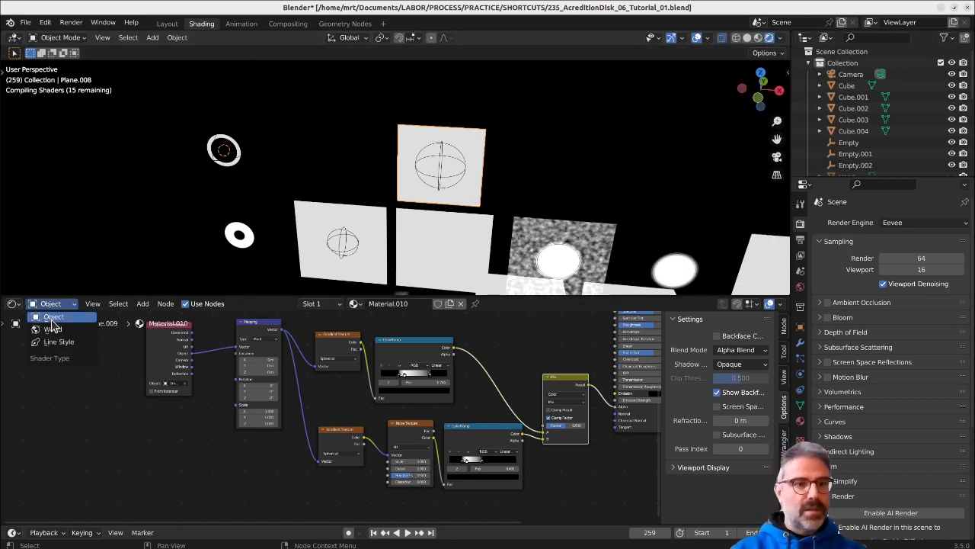
left_click(50, 329)
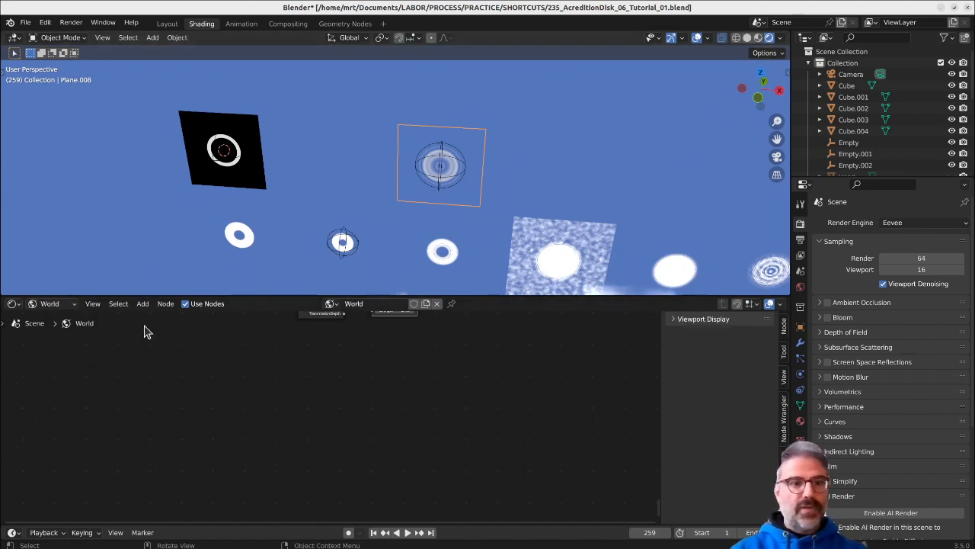
left_click(49, 303)
left_click(47, 316)
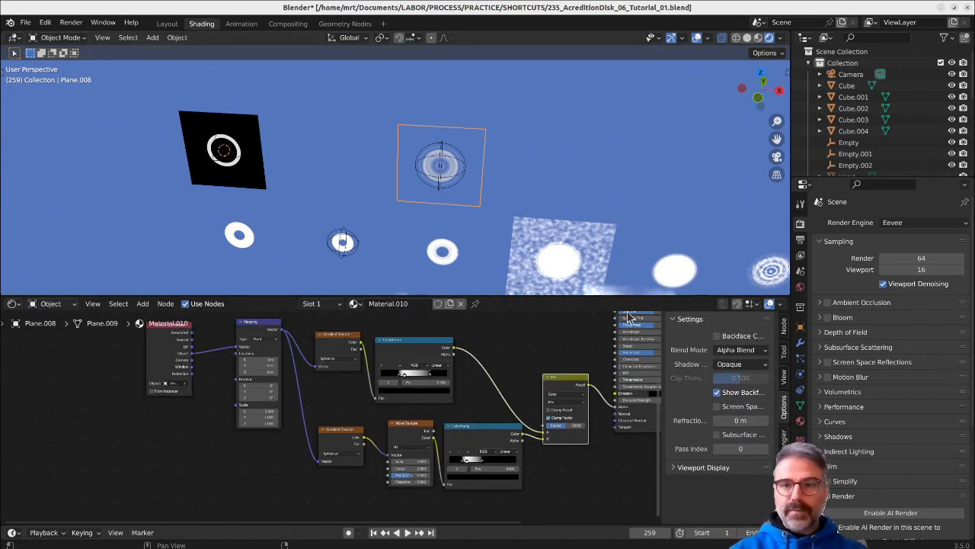
Turn off Show Backface for the ring material and inspect its transparent rings up close in an orthographic front view.
left_click(728, 394)
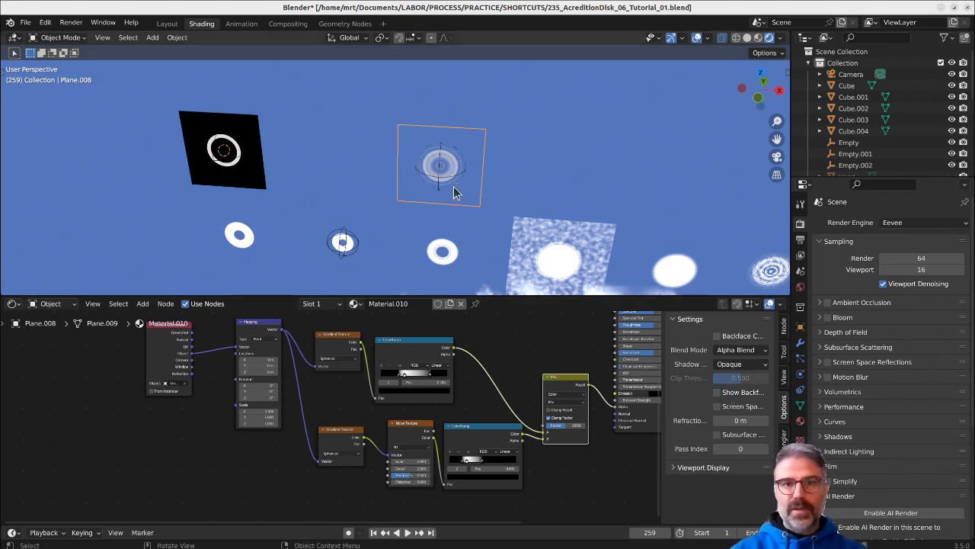
mouse_move(453, 188)
middle_mouse_down()
mouse_move(450, 174)
mouse_move(454, 232)
mouse_move(436, 209)
mouse_move(448, 172)
middle_mouse_up()
scroll(446, 165, "down", 4)
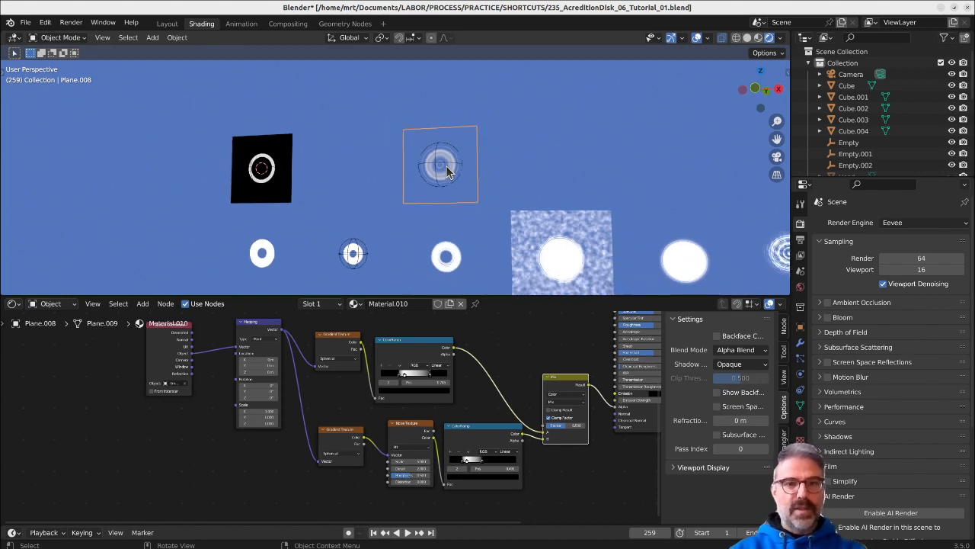
key("KP_5")
scroll(551, 173, "down", 4)
middle_click_drag(580, 179, 526, 189)
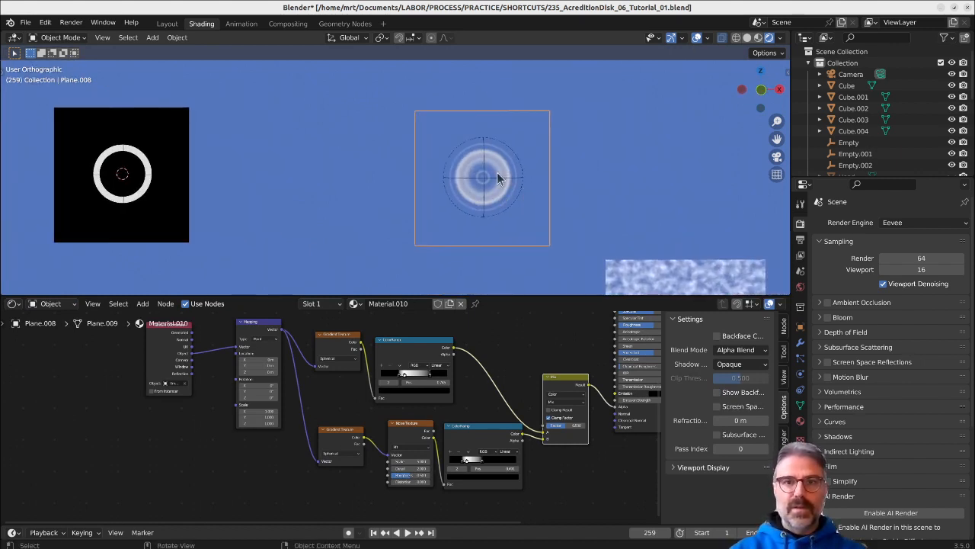
scroll(496, 173, "up", 8)
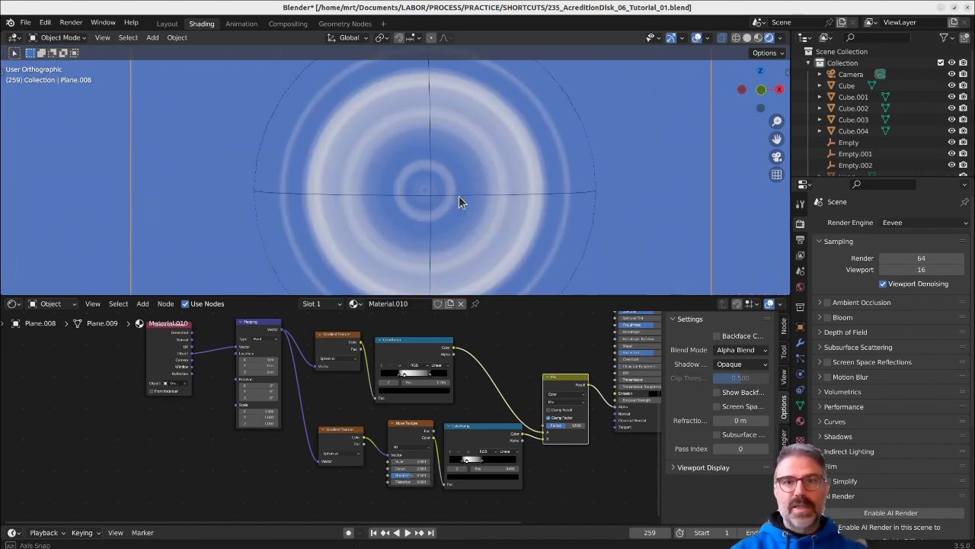
mouse_move(460, 198)
middle_mouse_down()
mouse_move(556, 209)
mouse_move(327, 204)
mouse_move(495, 206)
mouse_move(478, 180)
mouse_move(444, 224)
mouse_move(455, 198)
middle_mouse_up()
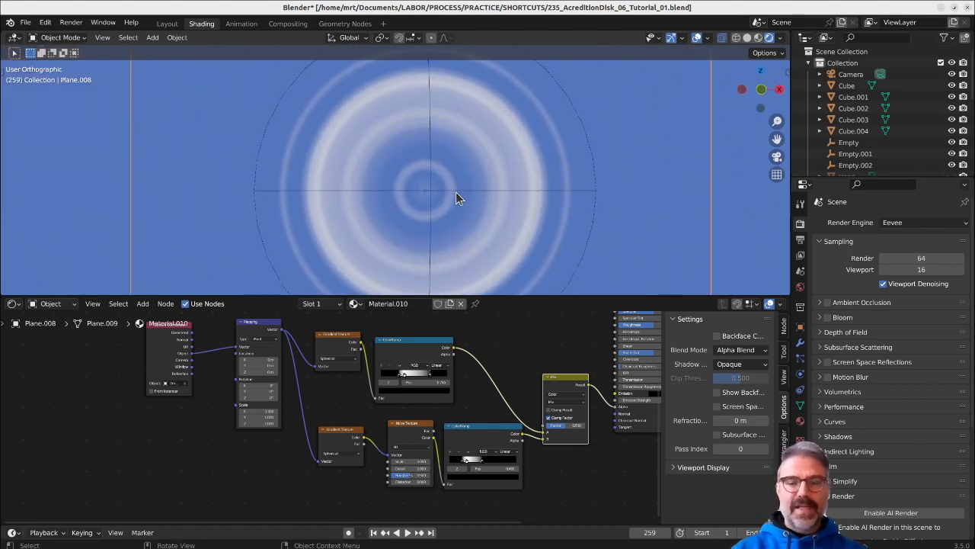
Bring the volume cubes below the ring planes into view and set the render engine to Cycles.
scroll(455, 192, "down", 2)
scroll(461, 200, "down", 4)
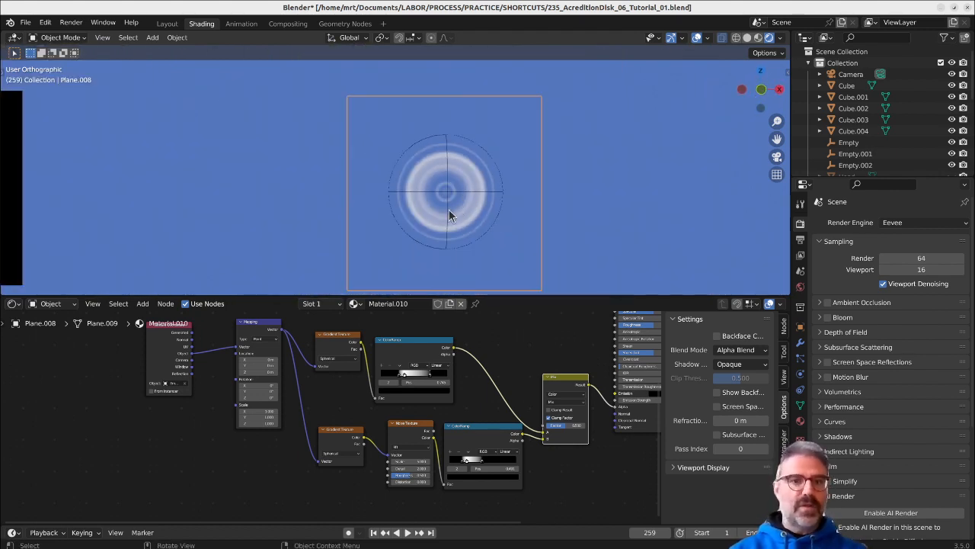
middle_click_drag(506, 211, 522, 147, "shift")
scroll(478, 190, "down", 6)
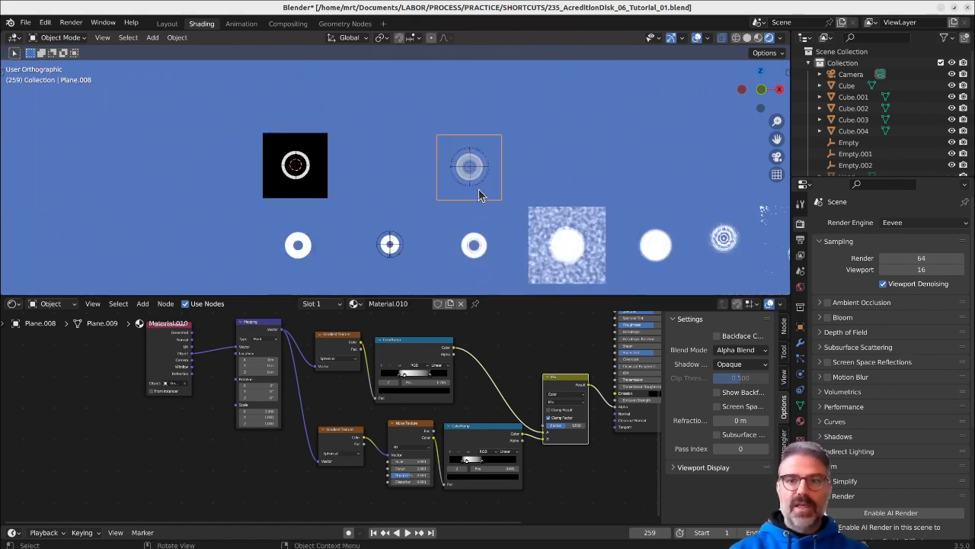
middle_click_drag(459, 244, 486, 134, "shift")
middle_click_drag(561, 242, 468, 209, "shift")
middle_click_drag(341, 169, 303, 143, "shift")
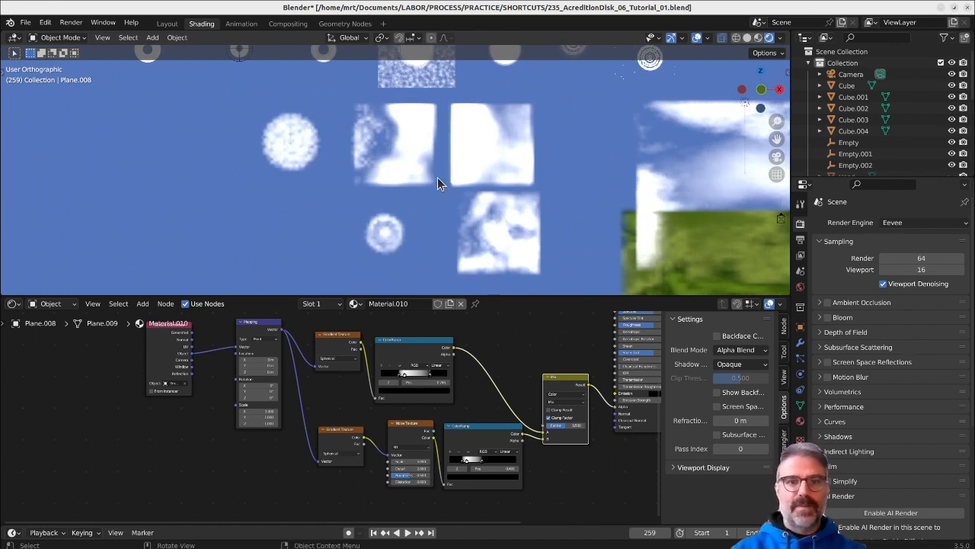
left_click(913, 223)
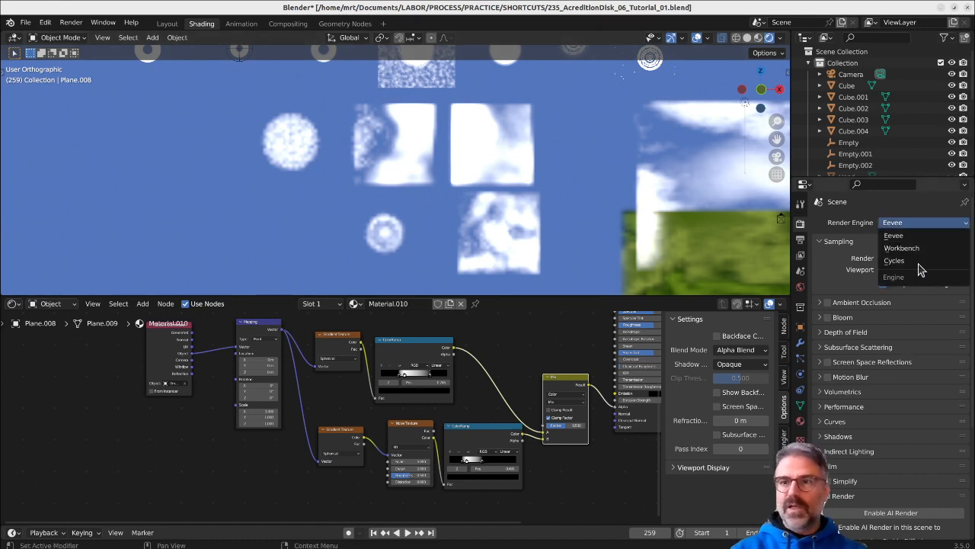
left_click(917, 260)
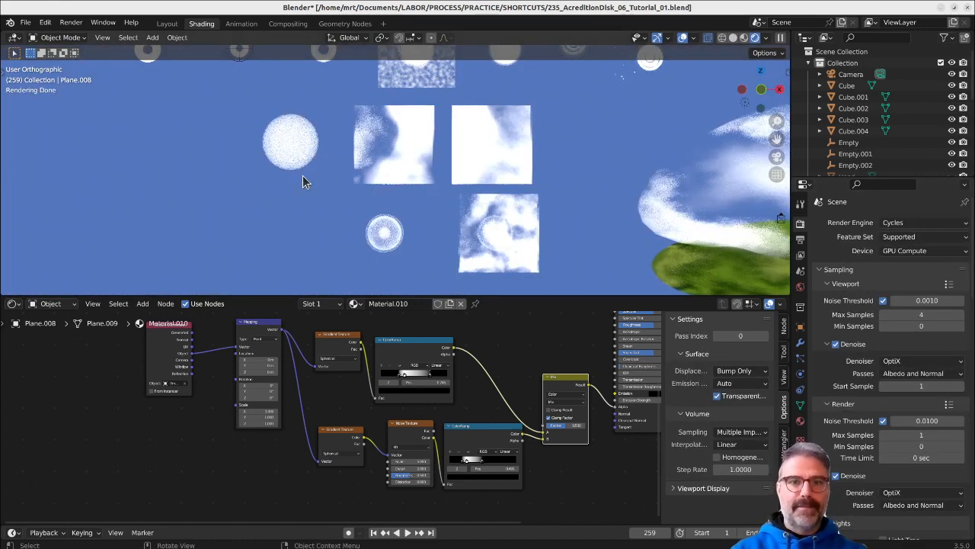
Select the cube containing the white spherical volume and show its complete cloudshine.006 node tree.
middle_click_drag(417, 145, 432, 181, "shift")
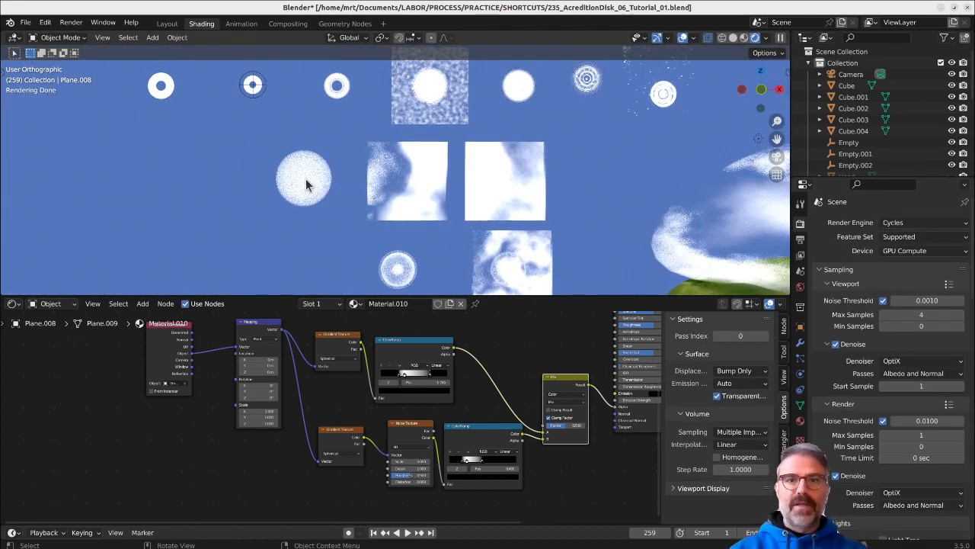
left_click(305, 182)
middle_click_drag(372, 118, 404, 128)
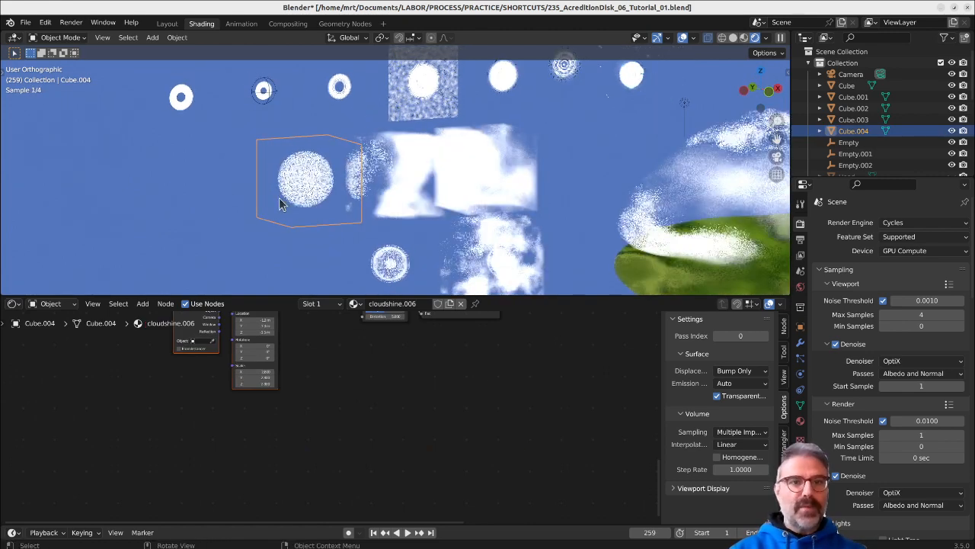
scroll(281, 199, "up", 5)
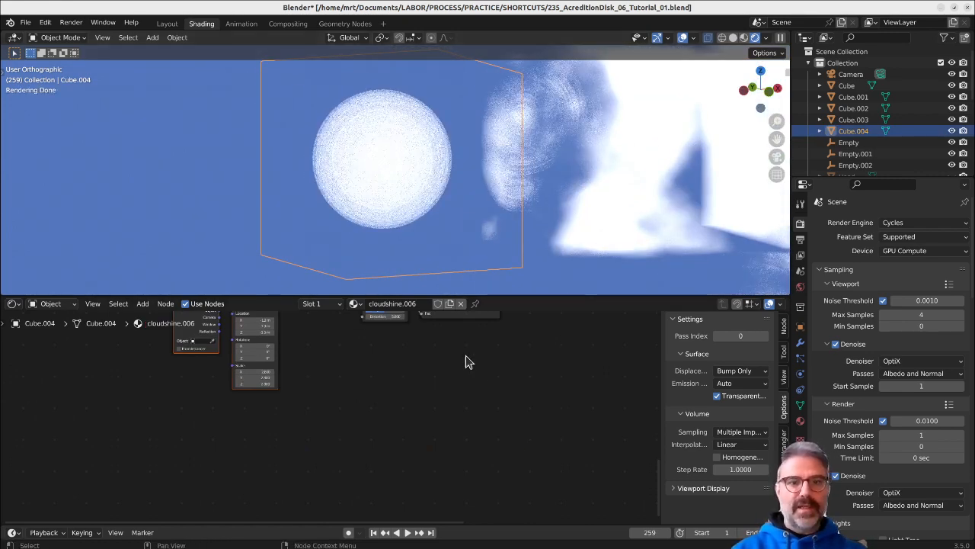
middle_click_drag(466, 355, 381, 438)
key("Home")
left_click_drag(402, 428, 382, 401)
middle_click_drag(286, 427, 386, 445)
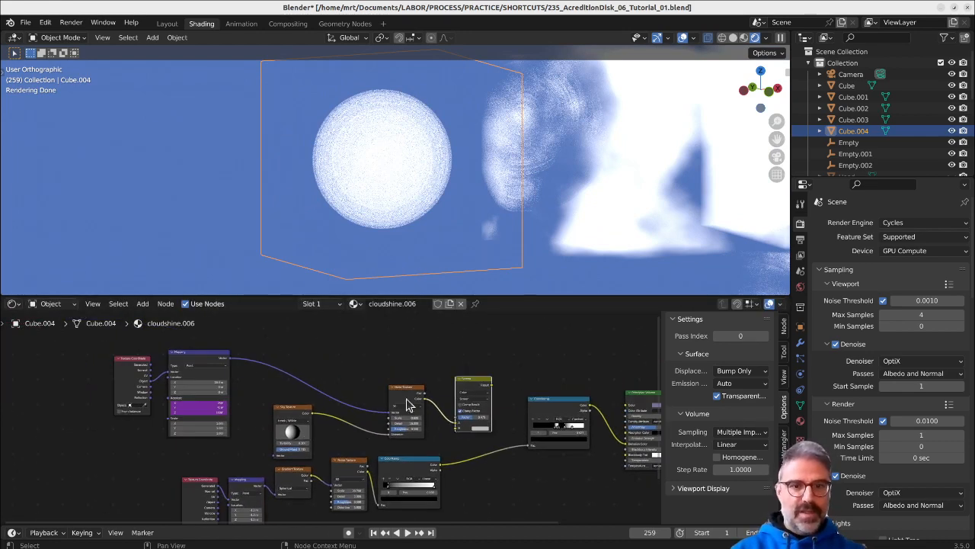
Delete the unused upper node branch with the Sky Texture and Mix, and move the remaining gradient-noise chain up beside the second ColorRamp.
left_click_drag(503, 391, 101, 375)
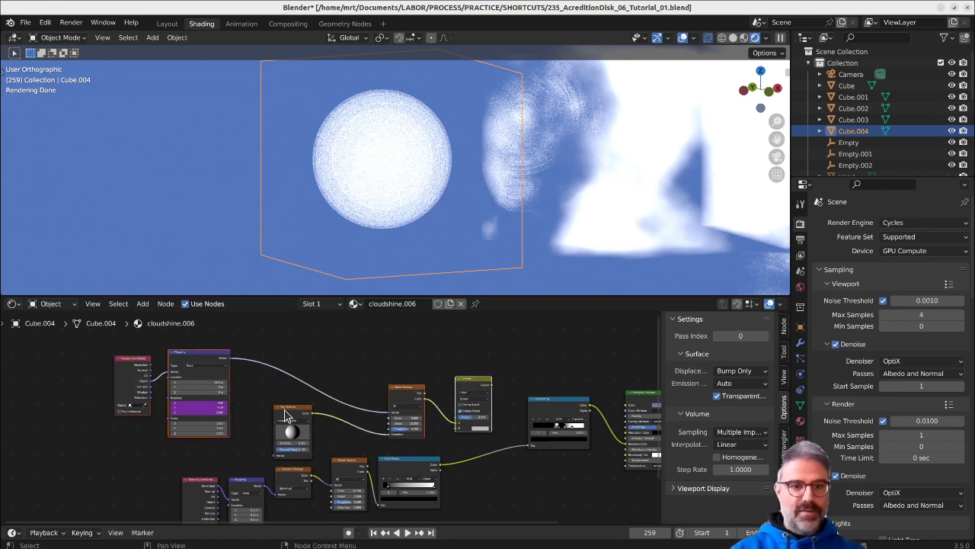
key("x")
left_click_drag(139, 440, 446, 499)
key("g")
left_click(451, 430)
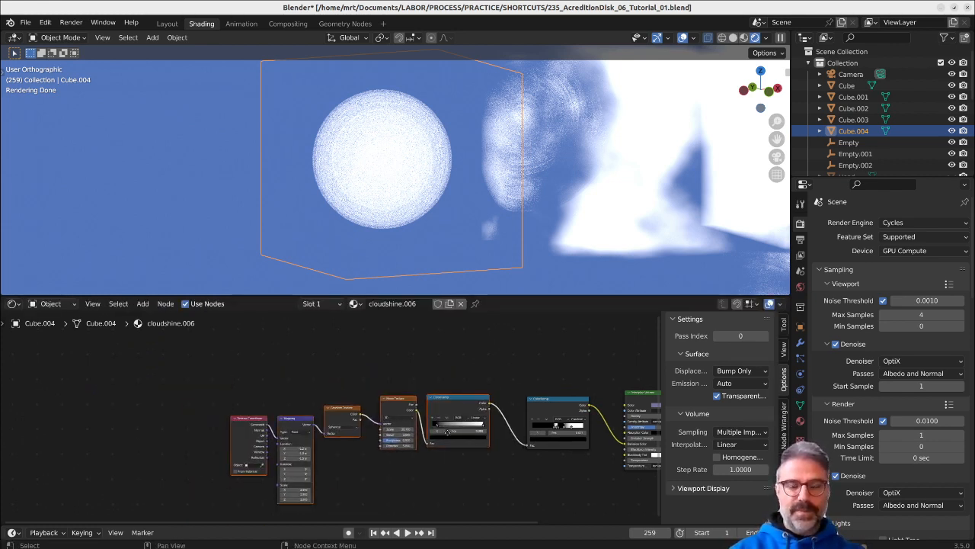
Take the second ColorRamp out of the chain so the first one feeds the Principled Volume's Emission Color directly.
scroll(336, 433, "up", 2)
left_click_drag(351, 444, 332, 455)
left_click(397, 393)
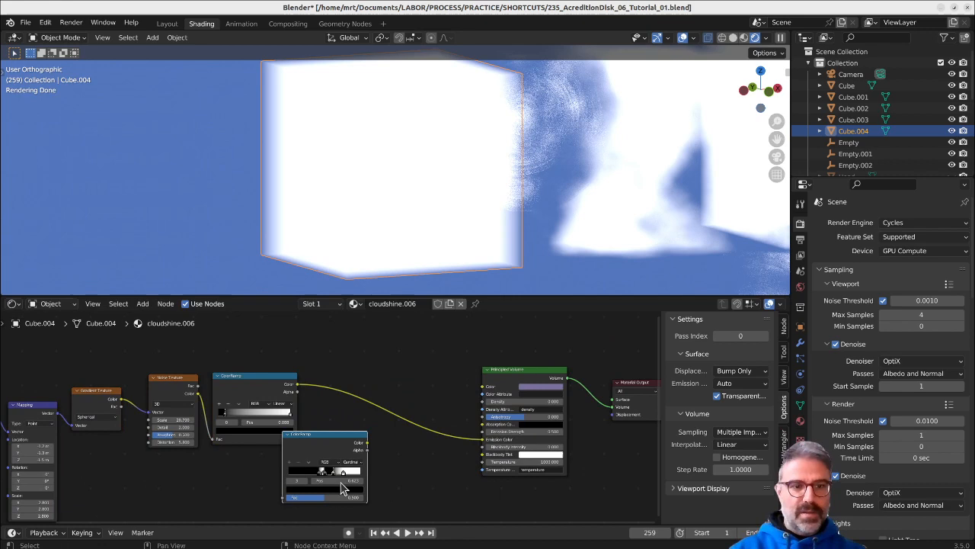
Change the connected ColorRamp to run from white to black with the black stop at 0.650, and delete the detached ColorRamp.
left_click_drag(232, 416, 271, 417)
left_click_drag(241, 384, 285, 375)
left_click(338, 451)
key("x")
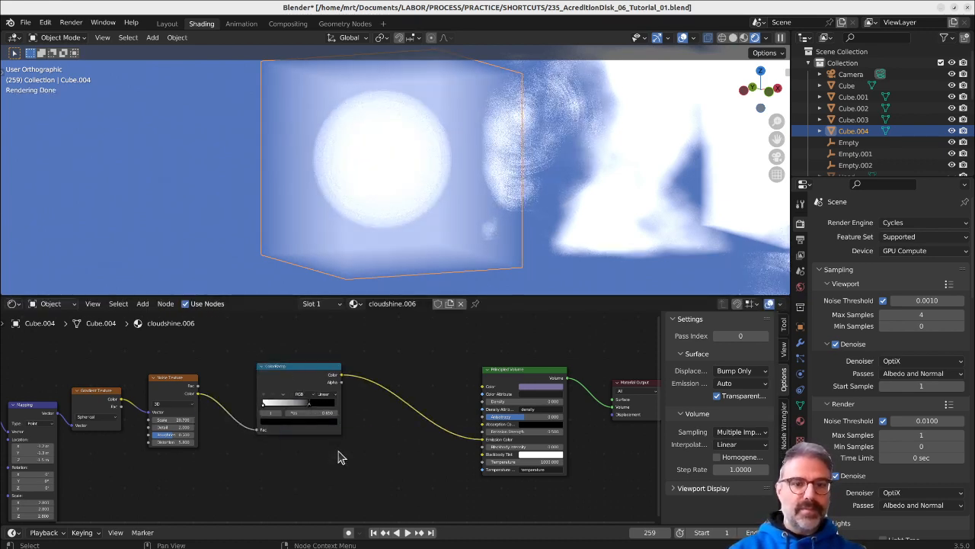
Hide the node editor's sidebar and, after trying a lighter tint, set the Principled Volume's Color to black.
scroll(516, 381, "up", 2)
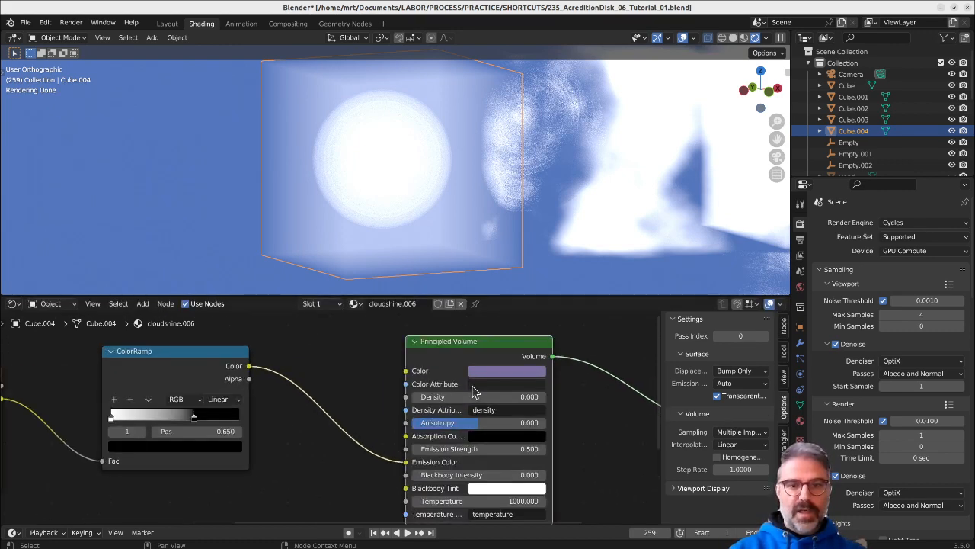
scroll(471, 425, "up", 1)
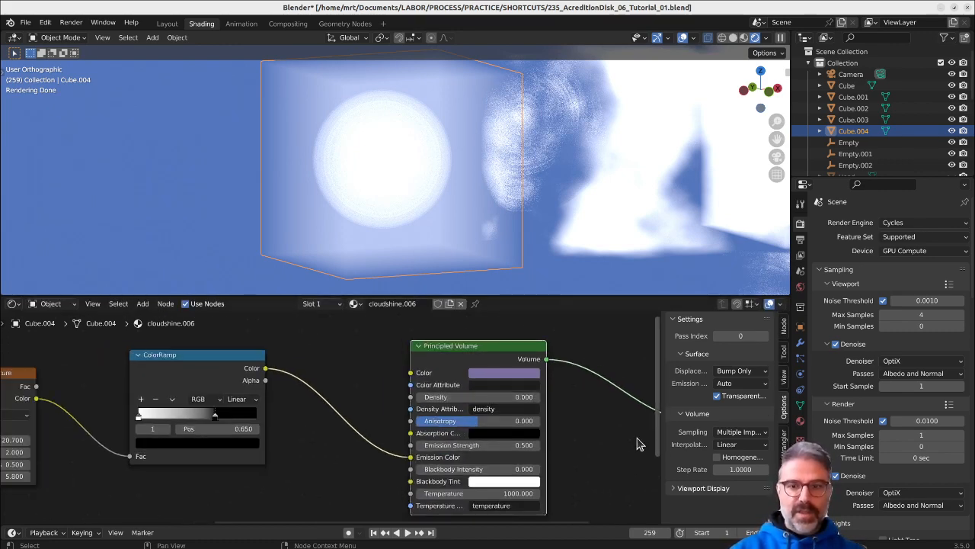
key("n")
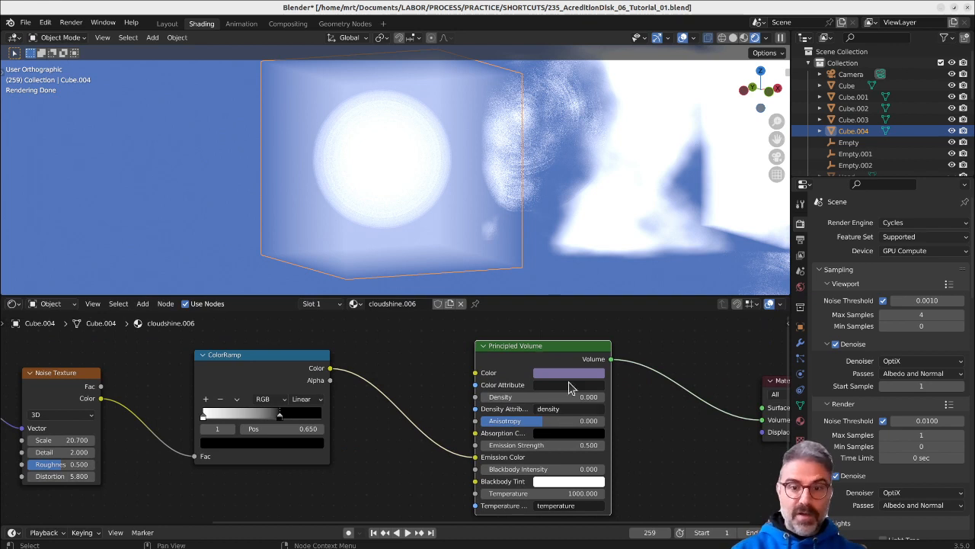
middle_click_drag(539, 471, 534, 447)
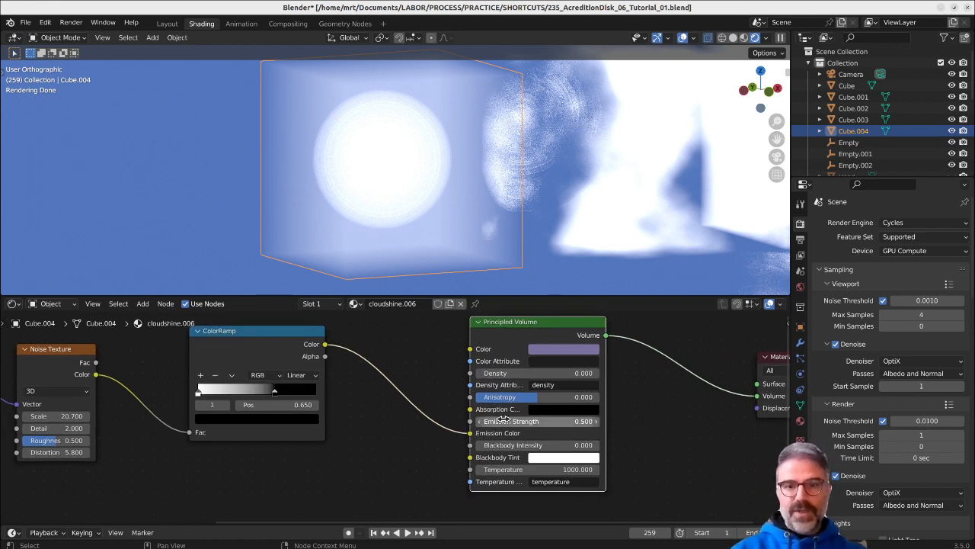
mouse_move(533, 372)
left_mouse_down()
mouse_move(568, 372)
mouse_move(540, 373)
left_mouse_up()
left_click(548, 352)
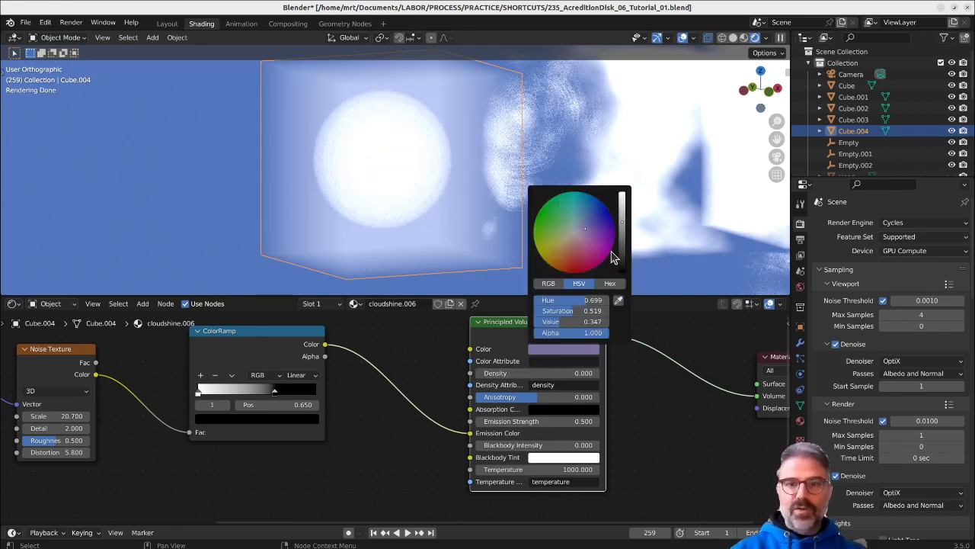
left_click_drag(623, 230, 624, 200)
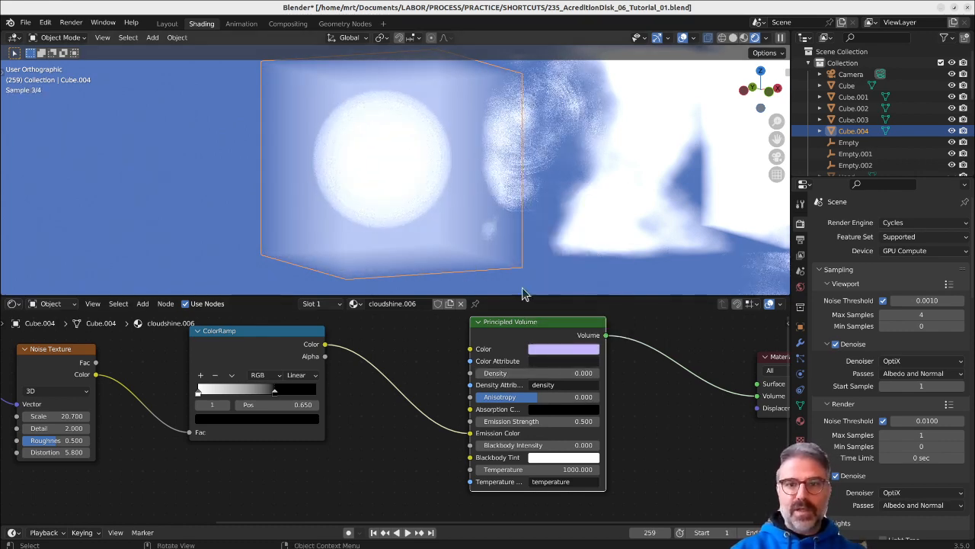
left_click(567, 352)
left_click_drag(618, 246, 622, 271)
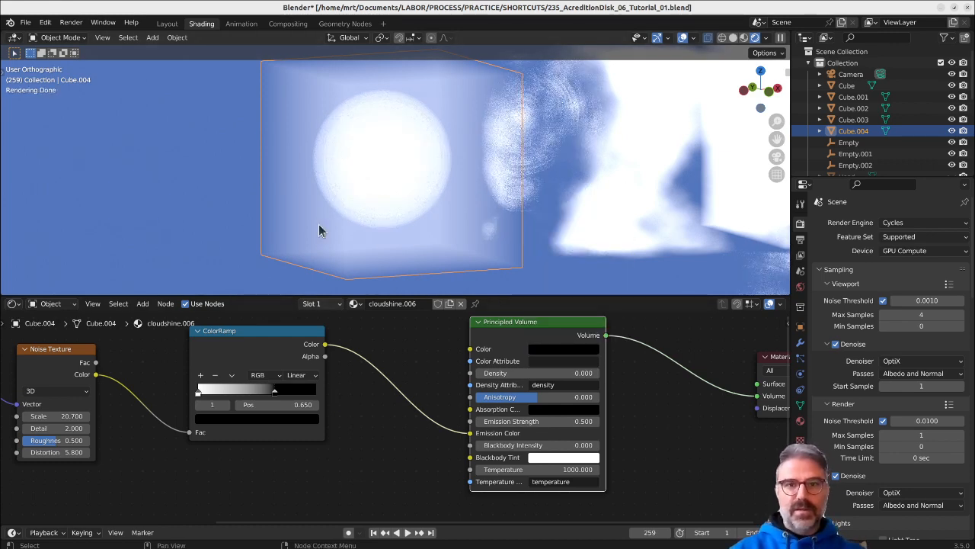
Take the Noise Texture out of the chain so the Gradient Texture's Color feeds the ColorRamp's Fac directly, bringing both texture nodes nearer the ramp.
middle_click_drag(297, 354, 495, 339)
left_click(397, 376)
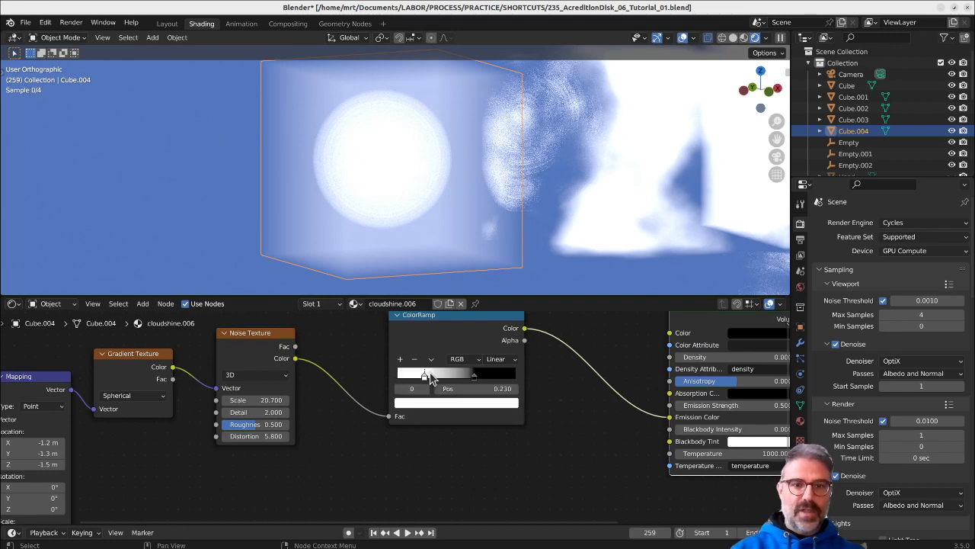
middle_click_drag(310, 428, 394, 429)
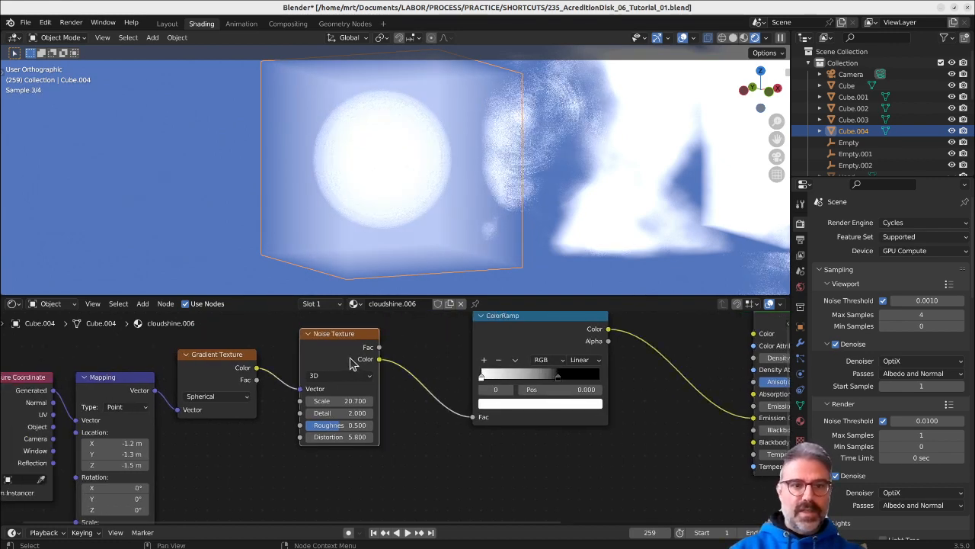
left_click_drag(353, 358, 409, 365)
left_click_drag(214, 360, 277, 364)
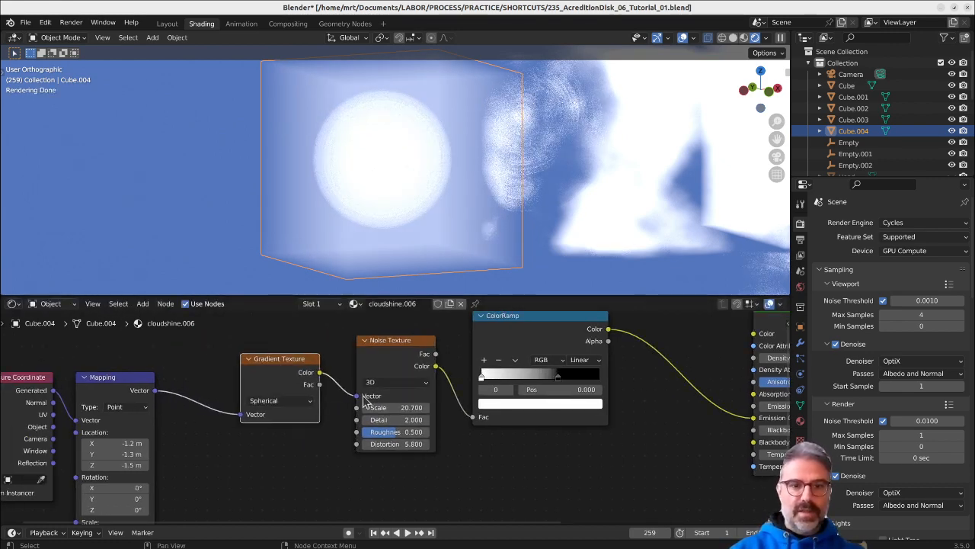
left_click_drag(363, 398, 358, 363)
left_click_drag(483, 422, 480, 418)
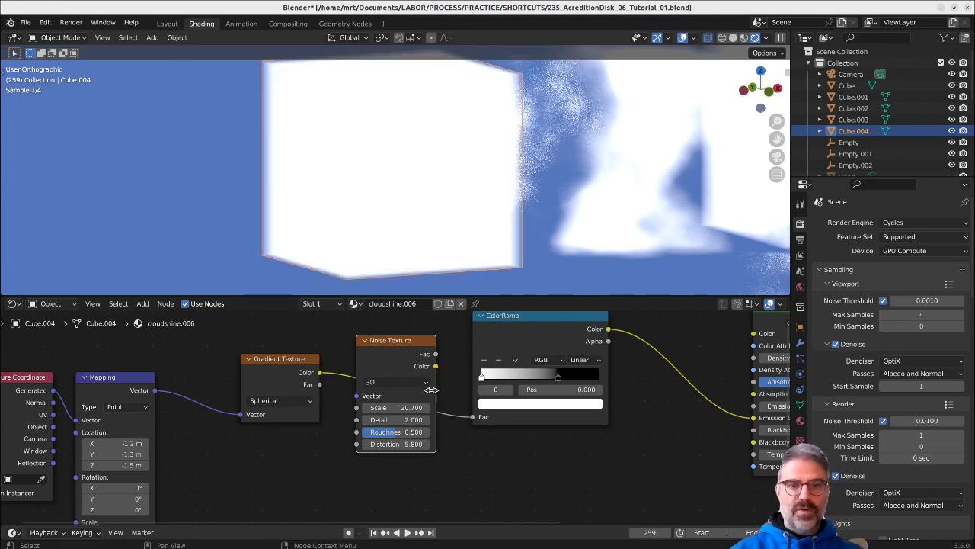
Make the ColorRamp run from black to white with the black stop at 0.405, and collapse the detached Noise Texture.
left_click_drag(567, 379, 616, 381)
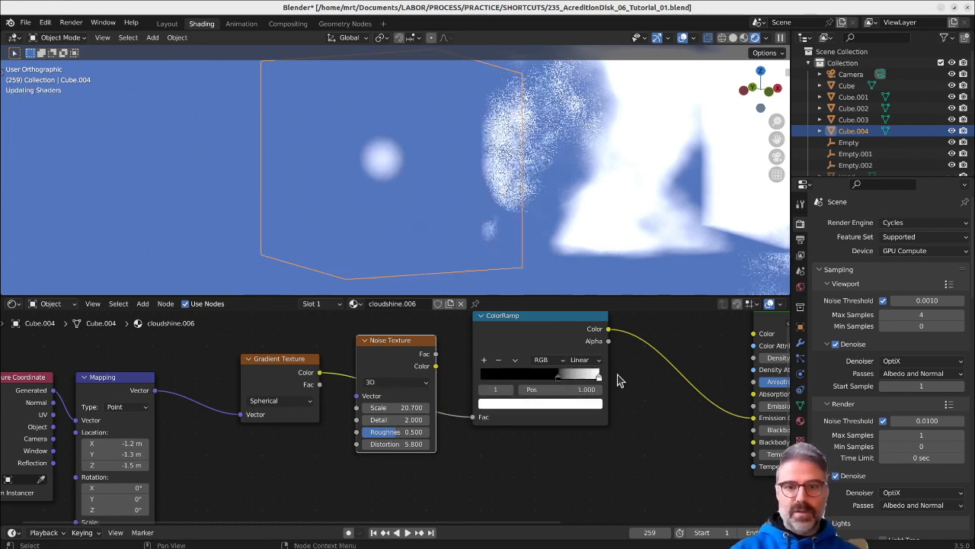
left_click_drag(546, 377, 529, 378)
left_click(365, 340)
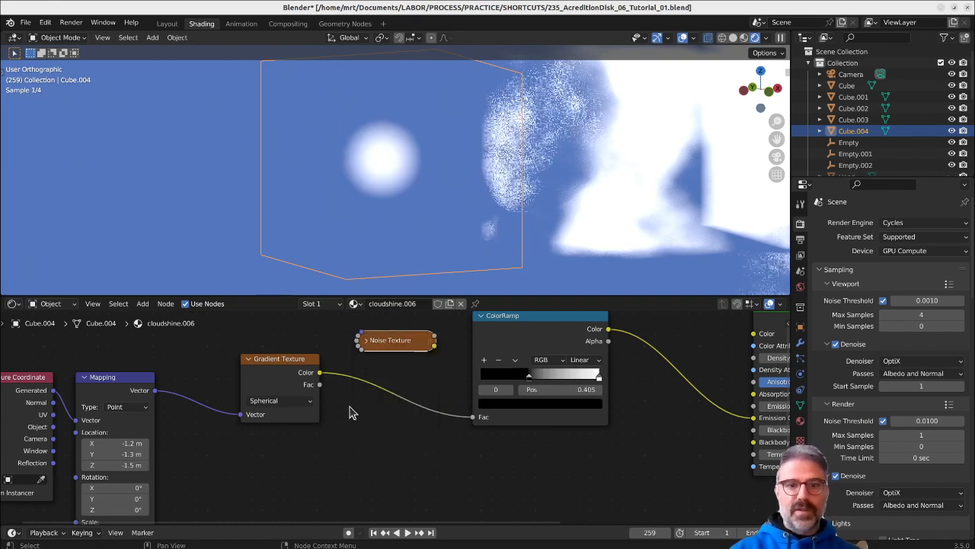
Line up the Texture Coordinate, Mapping and Gradient Texture nodes closer to the ColorRamp and highlight each node of the chain in turn.
left_click_drag(310, 385, 386, 392)
left_click_drag(114, 377, 238, 368)
left_click_drag(21, 377, 129, 369)
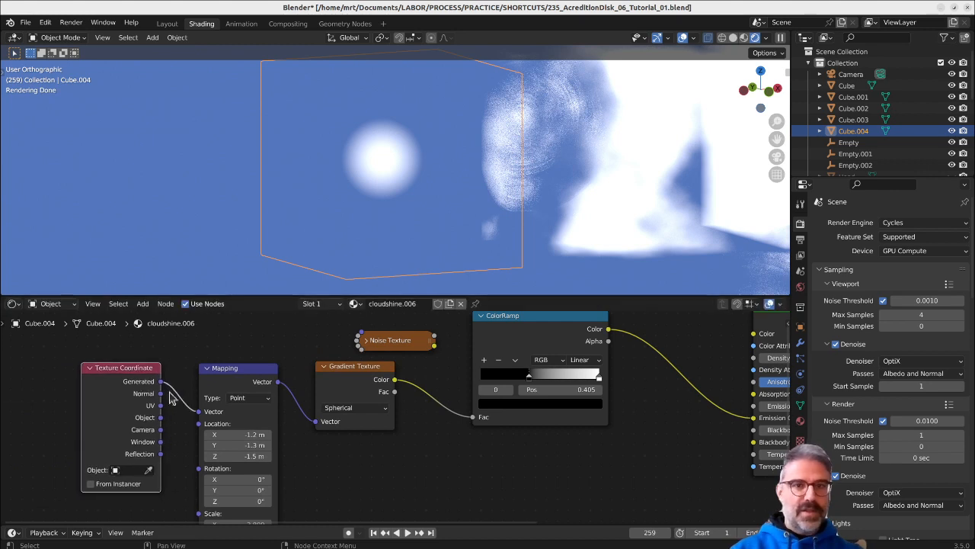
mouse_move(243, 387)
left_mouse_down()
mouse_move(263, 379)
mouse_move(246, 380)
left_mouse_up()
left_click(144, 380)
left_click(257, 373)
left_click(330, 373)
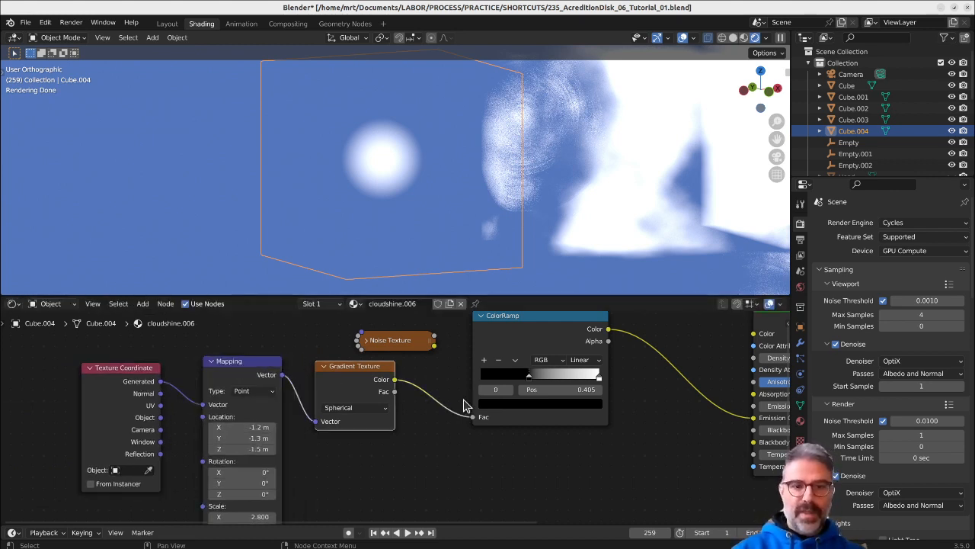
left_click(521, 335)
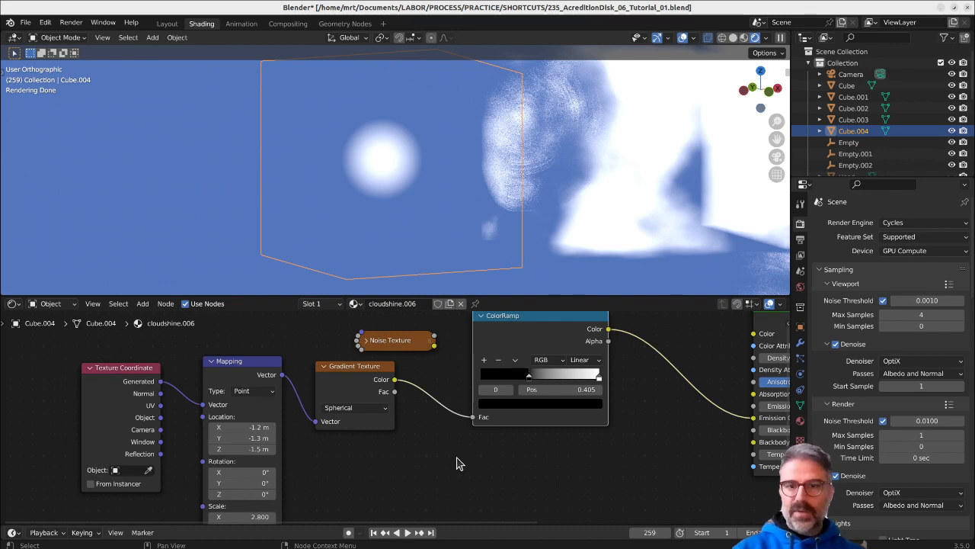
Set the ColorRamp's black stop to 0.299 and move the node farther from the Gradient Texture.
left_click_drag(523, 375, 518, 376)
middle_click_drag(364, 179, 327, 207)
left_click_drag(524, 344, 551, 343)
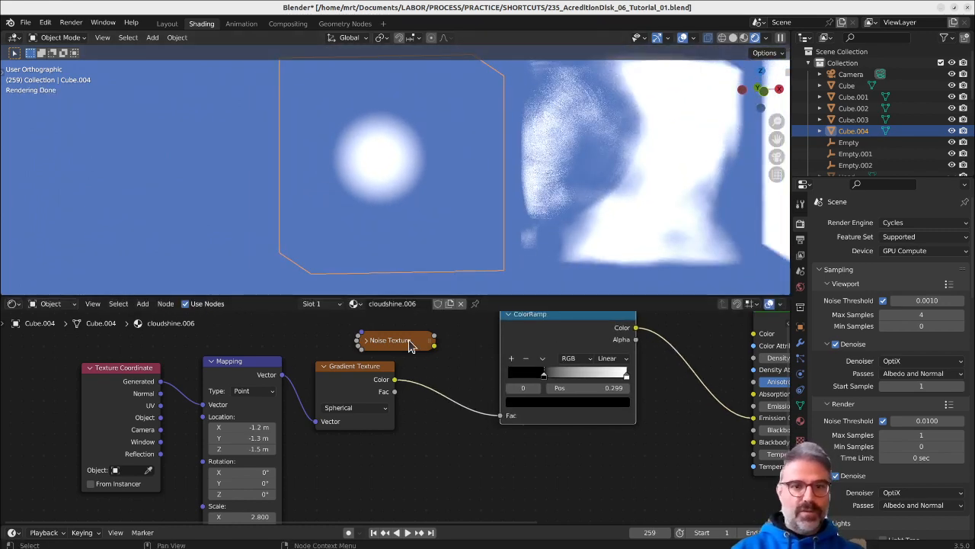
Insert the expanded Noise Texture between the Gradient Texture and ColorRamp, and make the ramp run white to black with the black stop at 0.583.
left_click(367, 341)
left_click_drag(400, 349, 482, 368)
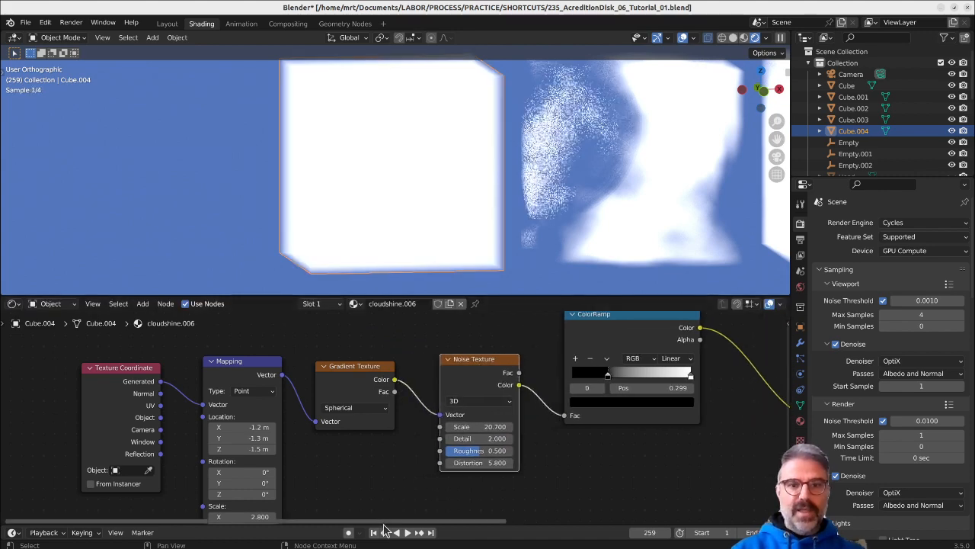
left_click_drag(689, 376, 638, 379)
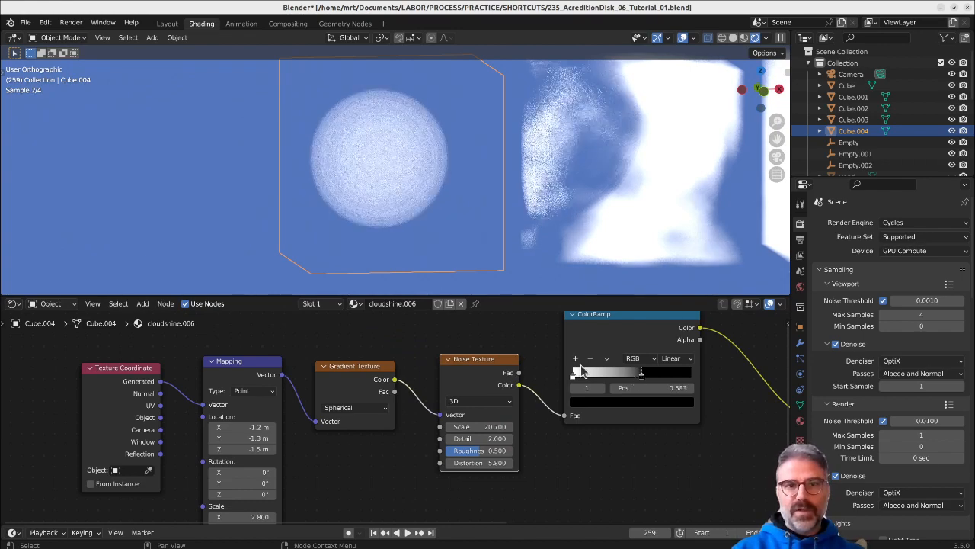
Examine the noise pattern inside the spherical volume up close and from different angles.
scroll(404, 182, "up", 5)
middle_click_drag(325, 172, 311, 240)
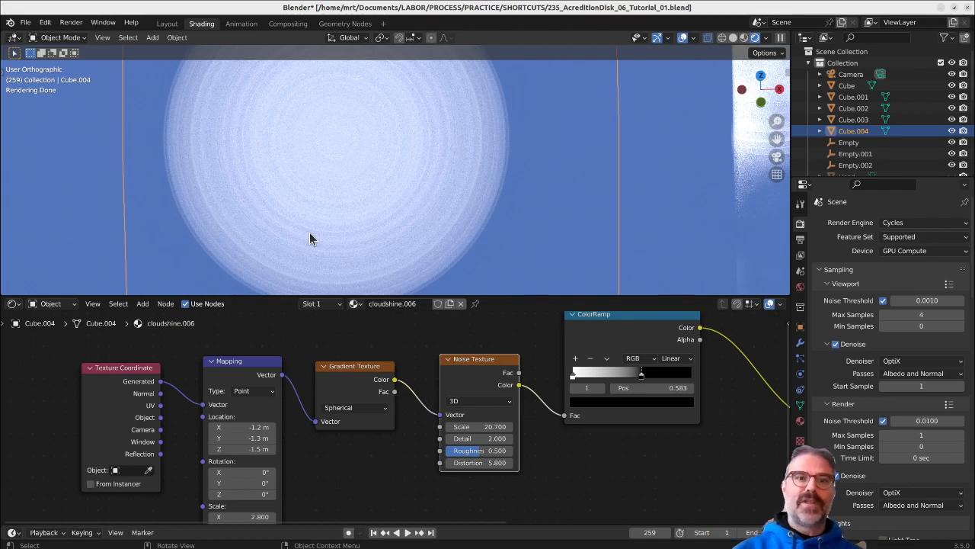
scroll(313, 233, "up", 6)
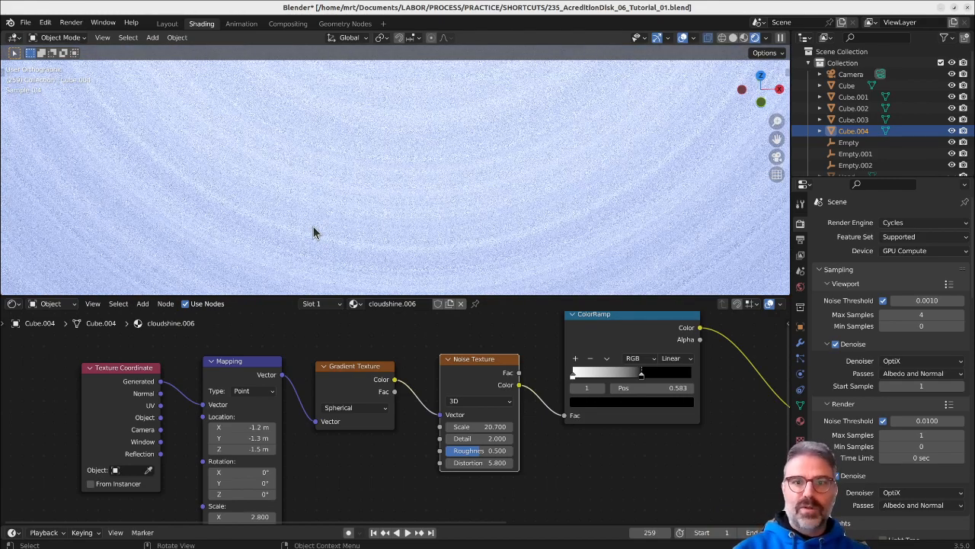
scroll(313, 233, "down", 3)
middle_click_drag(316, 233, 308, 186)
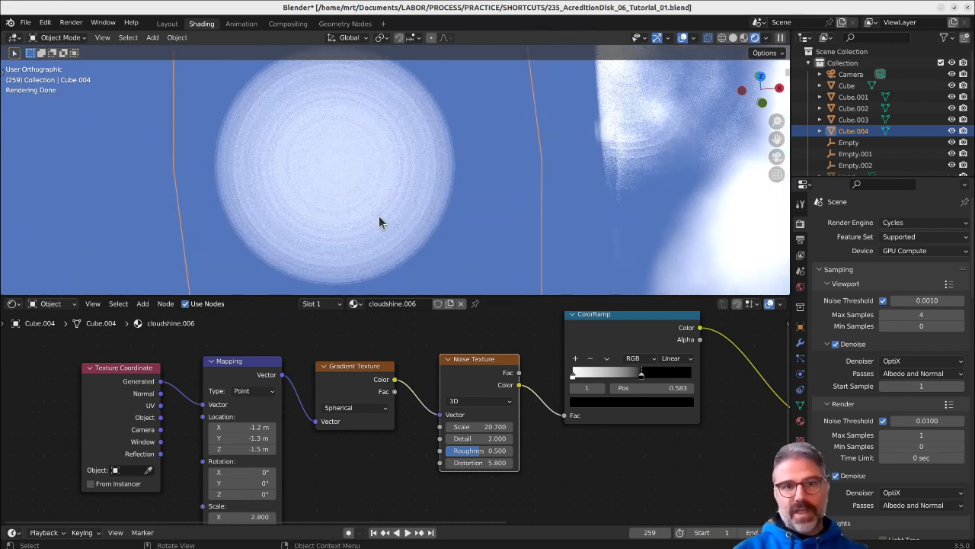
mouse_move(405, 225)
middle_mouse_down()
mouse_move(359, 211)
mouse_move(411, 228)
middle_mouse_up()
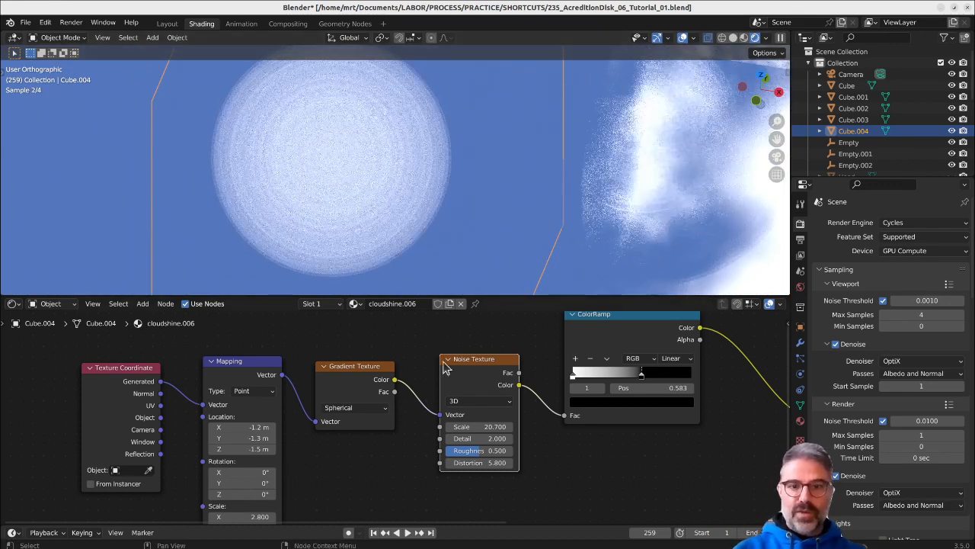
Set the Noise Texture's Distortion to 5.600 and insert a duplicate of the node between it and the ColorRamp.
left_click_drag(481, 430, 475, 462)
key("shift+d")
left_click(598, 377)
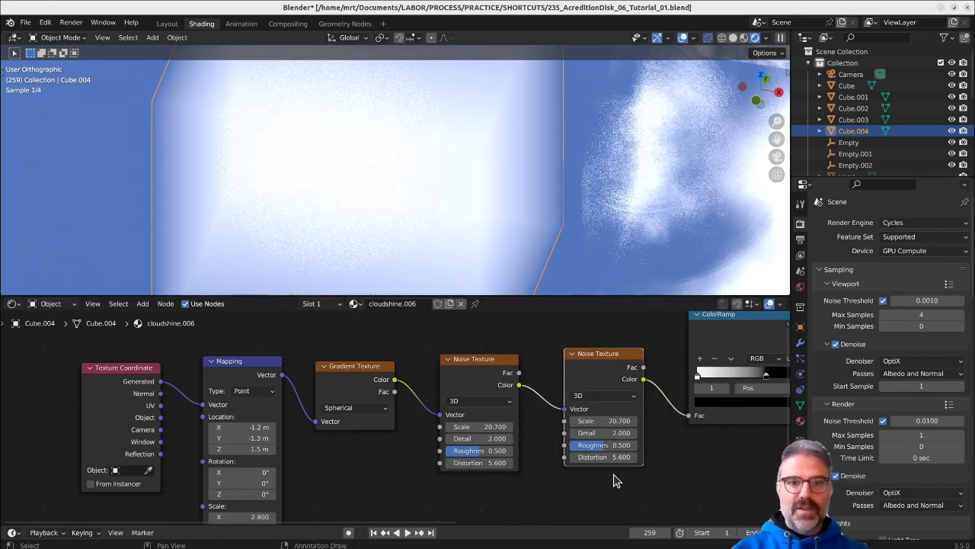
Adjust the ColorRamp so its white stop sits at 0.042 and its black stop at 0.505.
left_click_drag(699, 375, 755, 377)
middle_click_drag(715, 381, 611, 386)
left_click_drag(717, 379, 721, 379)
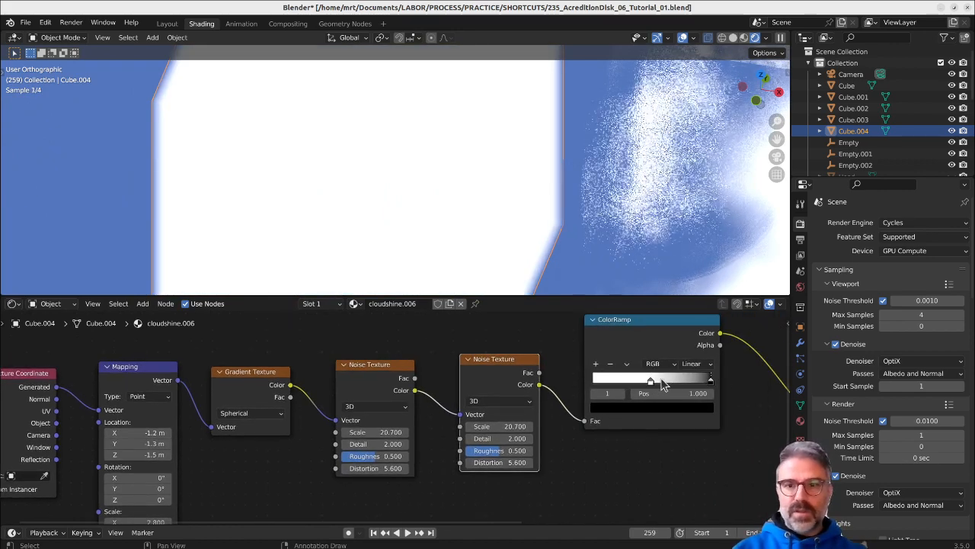
left_click_drag(657, 379, 598, 379)
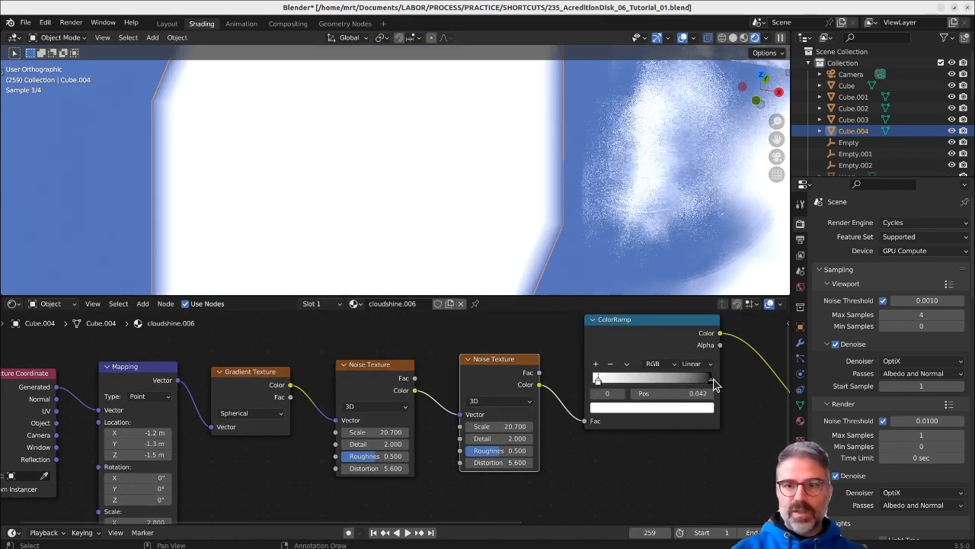
left_click_drag(711, 380, 653, 381)
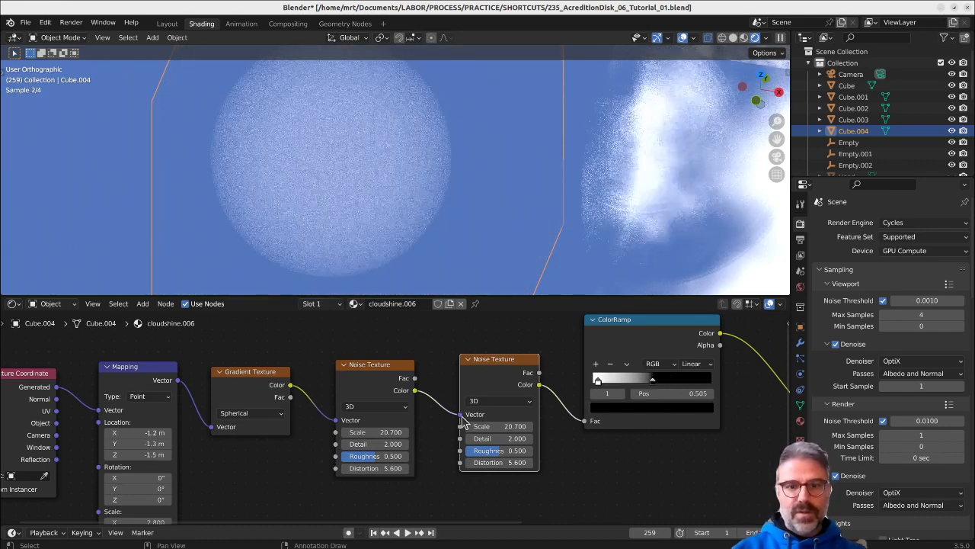
Detach the duplicated Noise Texture, place it below the Gradient Texture, and connect its Fac to the remaining Noise Texture's Scale.
key("m")
left_click_drag(511, 379, 242, 459)
left_click_drag(384, 381, 470, 374)
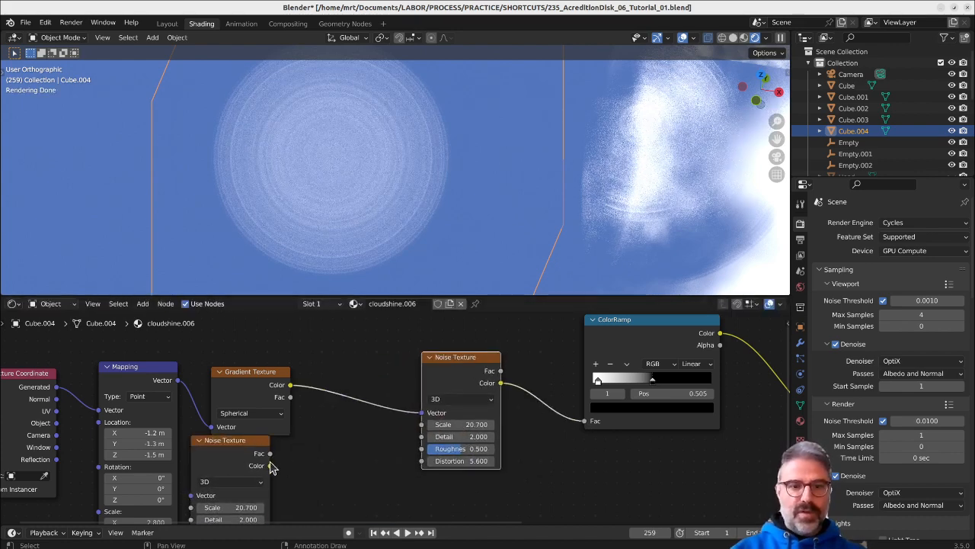
left_click_drag(270, 455, 364, 455)
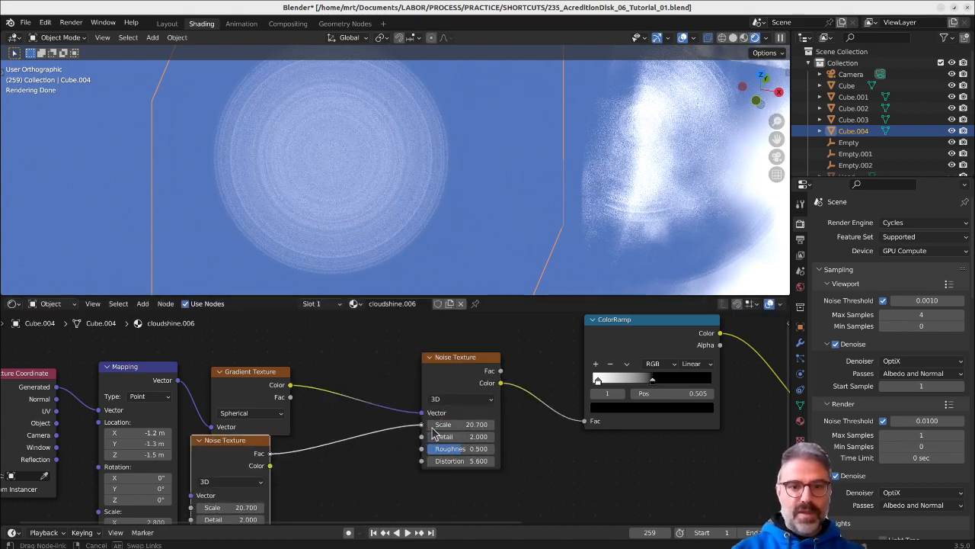
left_click_drag(432, 432, 425, 425)
mouse_move(236, 508)
left_mouse_down()
mouse_move(253, 507)
mouse_move(235, 506)
left_mouse_up()
Connect the Mapping's Vector to the lower Noise Texture and set that node's Detail to 7.200 and Roughness to 0.633.
scroll(439, 243, "down", 4)
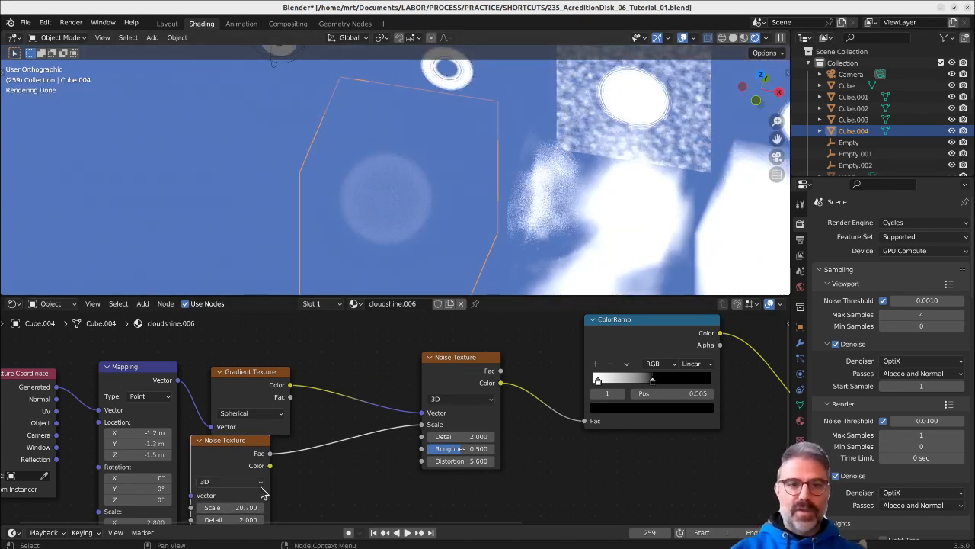
middle_click_drag(231, 518, 268, 450)
left_click_drag(268, 450, 283, 463)
mouse_move(259, 373)
left_mouse_down()
mouse_move(398, 375)
mouse_move(267, 361)
left_mouse_up()
left_click_drag(375, 434, 373, 433)
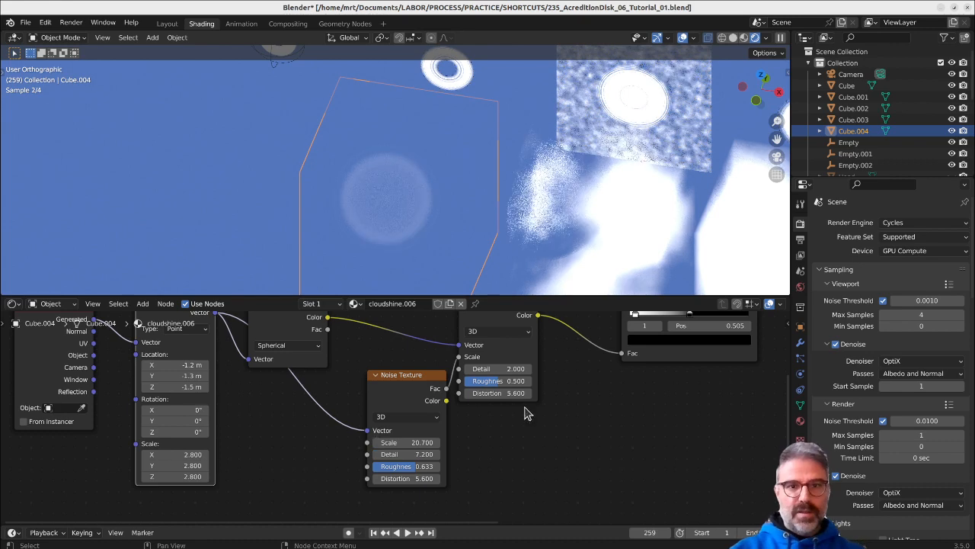
Select the neighbouring cloud-filled cube and examine how its cloudshine.002 node tree combines the noise, Sky Texture and gradient branches.
middle_click_drag(522, 414, 437, 444)
middle_click_drag(575, 197, 457, 191)
left_click(514, 189)
scroll(522, 430, "down", 4)
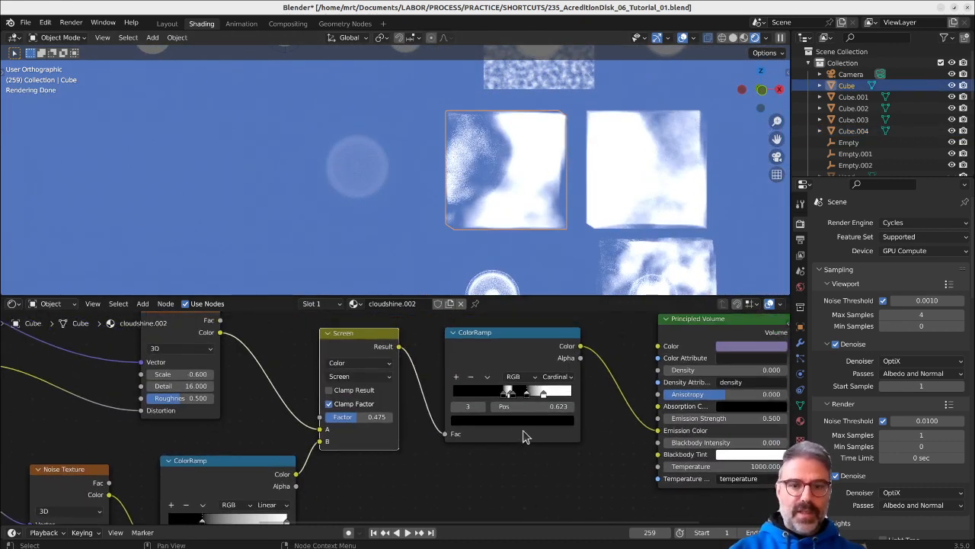
scroll(610, 333, "up", 2)
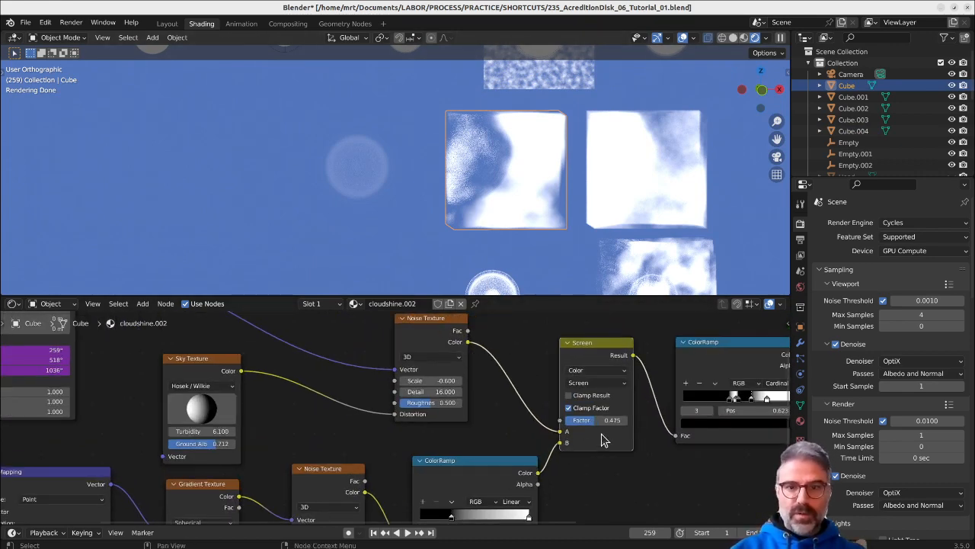
middle_click_drag(464, 391, 506, 421)
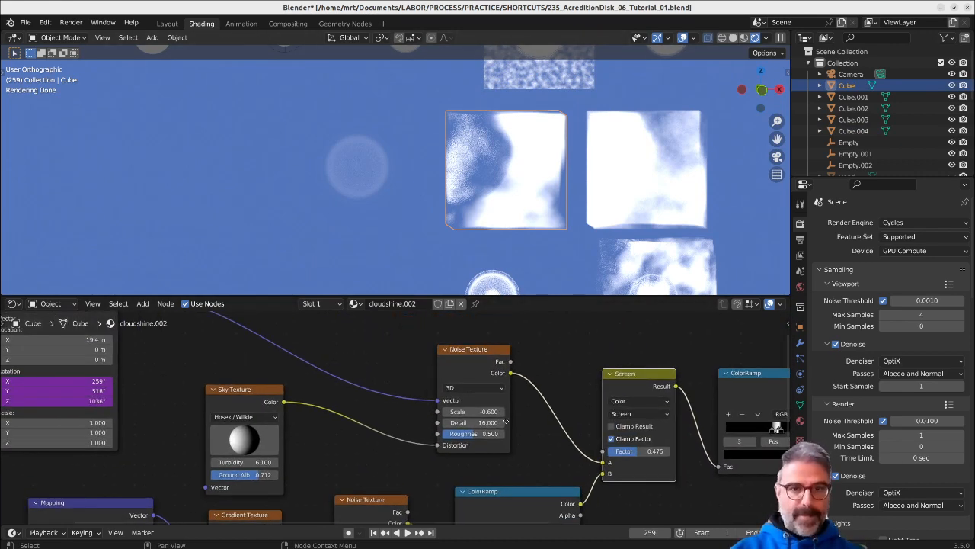
scroll(509, 427, "down", 3)
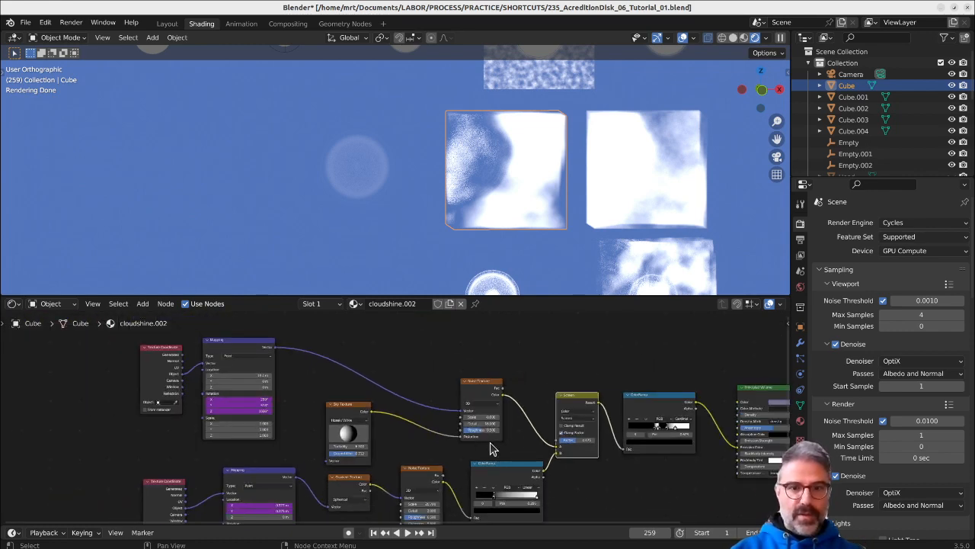
Rearrange the Sky Texture and upper Noise Texture nodes so the links feeding the Screen node are easier to follow.
left_click_drag(343, 417, 342, 394)
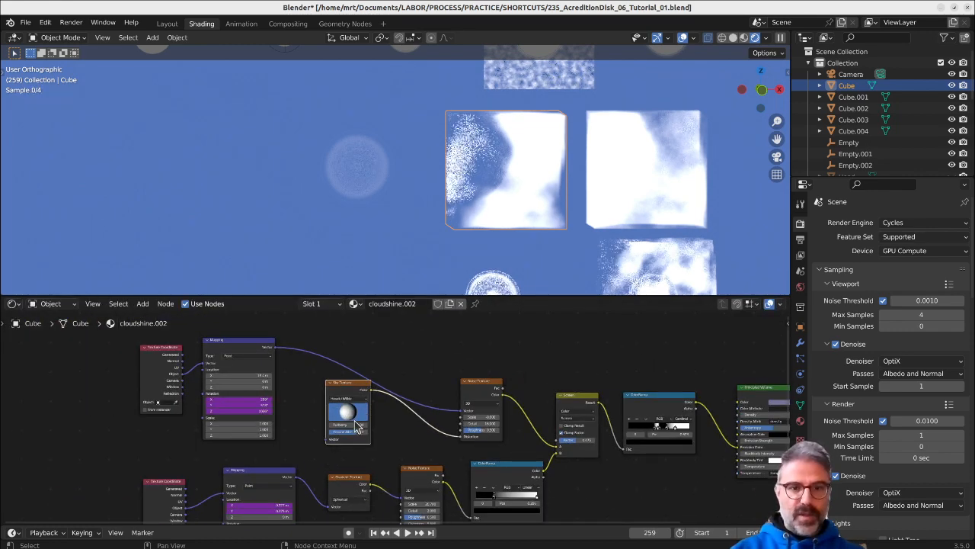
scroll(499, 416, "up", 3)
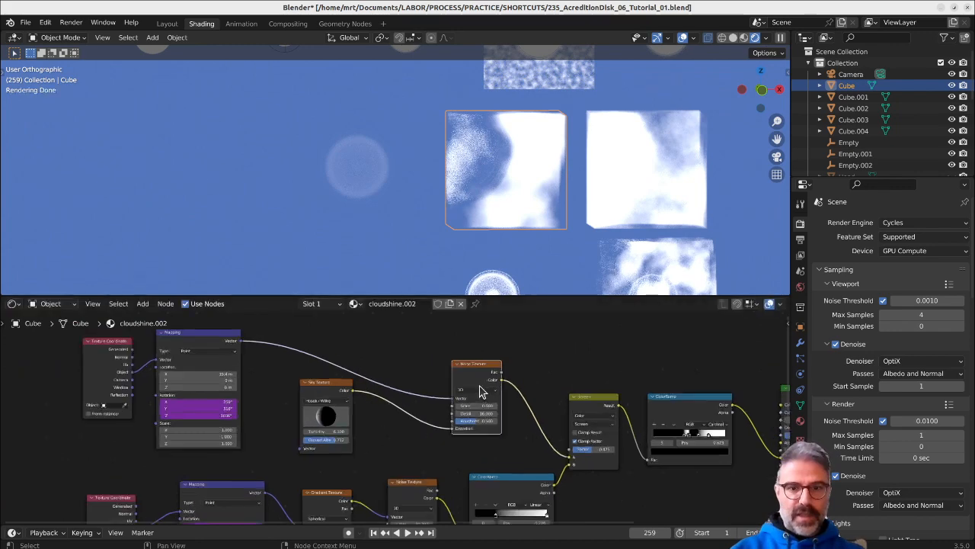
left_click_drag(631, 415, 619, 409)
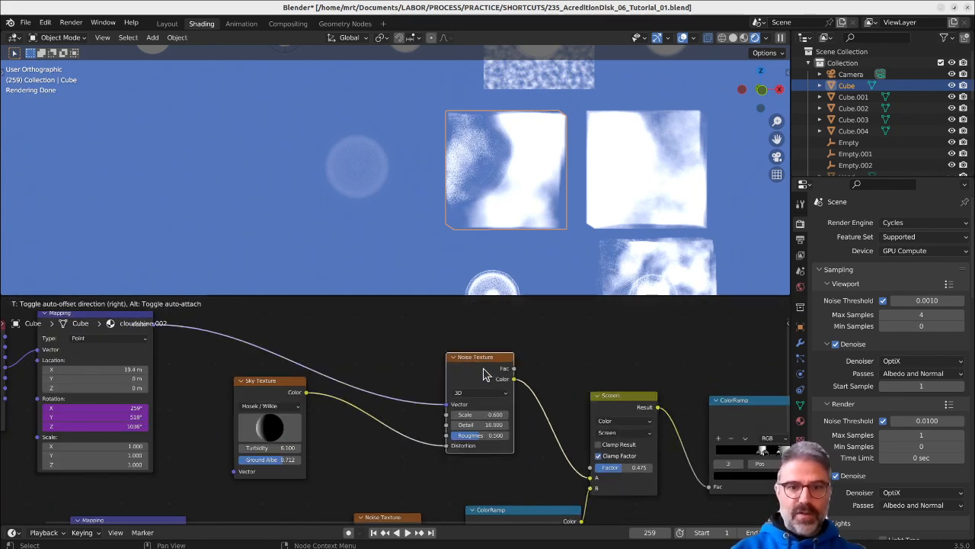
left_click_drag(480, 362, 514, 366)
middle_click_drag(521, 511, 485, 374)
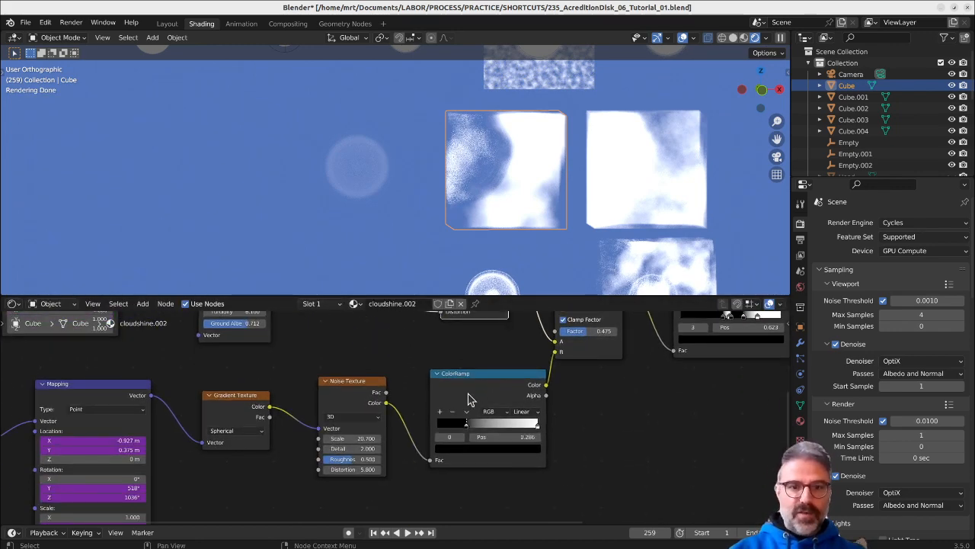
Follow the gradient branch to the Screen node, test its Factor at 0, and set it to 0.591.
scroll(467, 419, "down", 3)
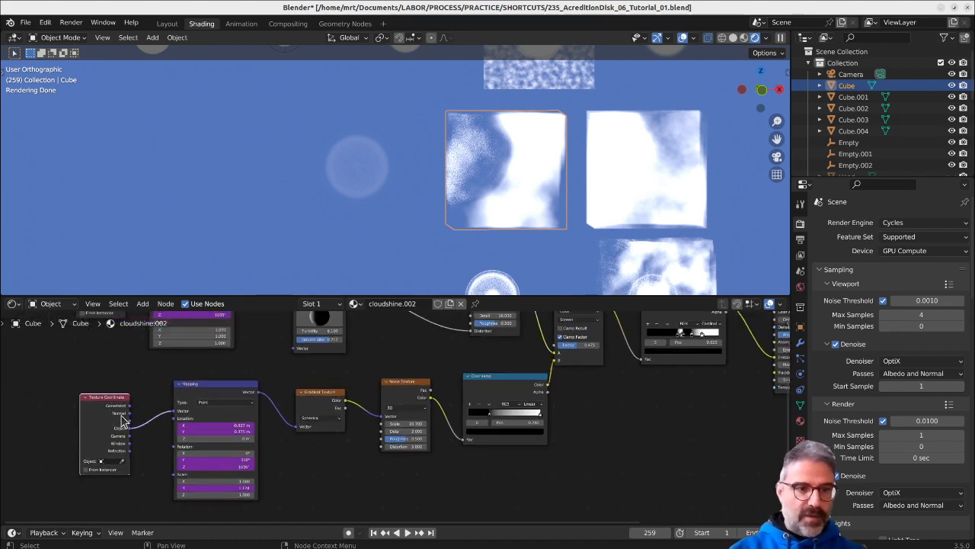
left_click(425, 391)
middle_click_drag(500, 411, 291, 467)
left_click(324, 452)
left_click_drag(371, 355, 393, 357)
scroll(381, 366, "up", 3)
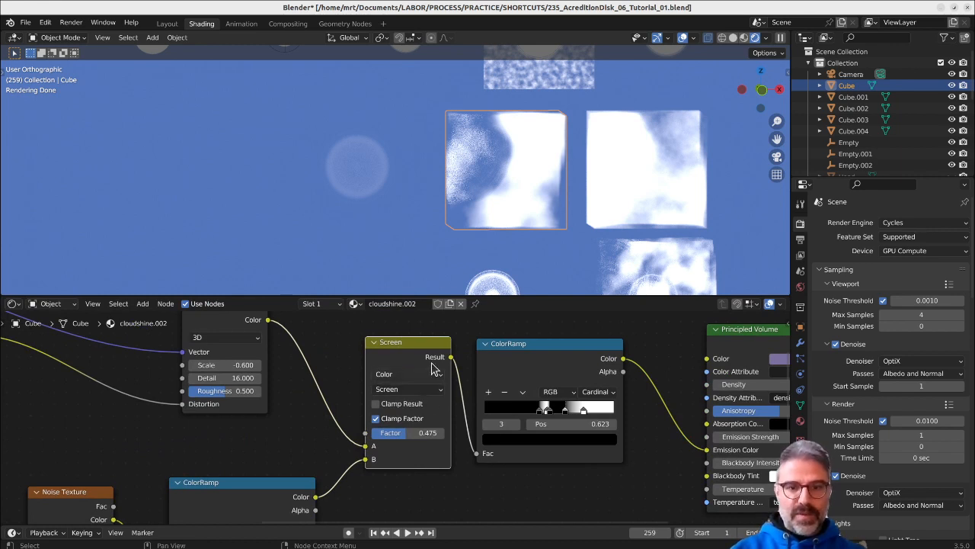
left_click_drag(403, 432, 370, 432)
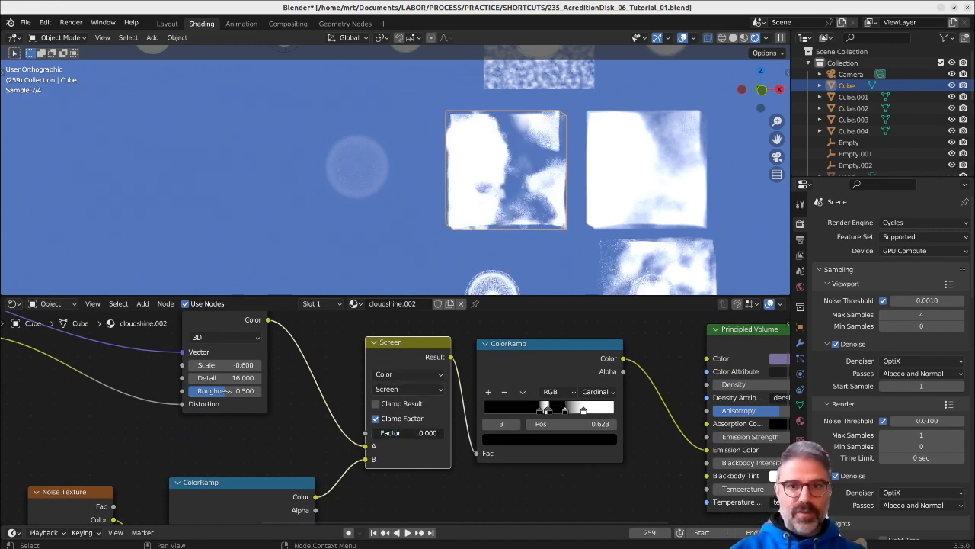
middle_click_drag(211, 322, 339, 373)
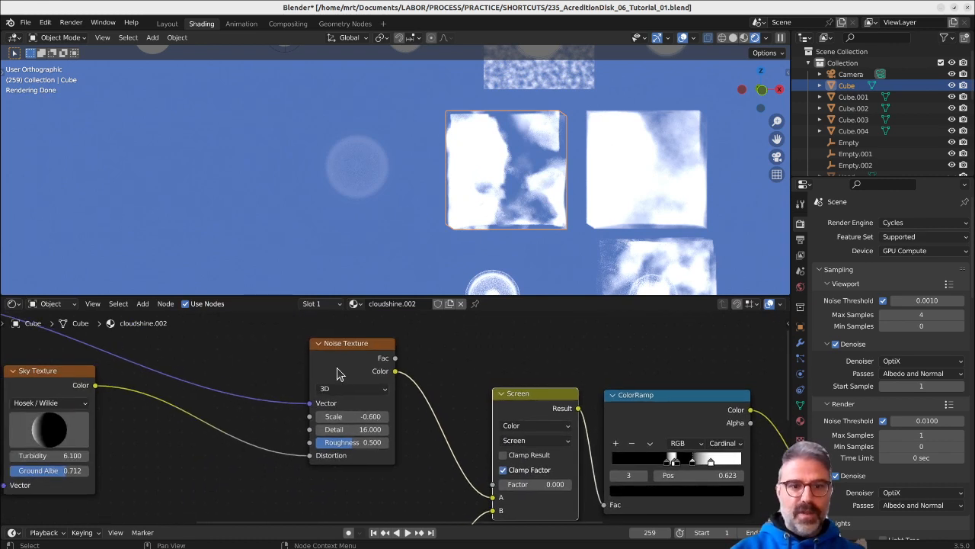
left_click_drag(518, 485, 546, 484)
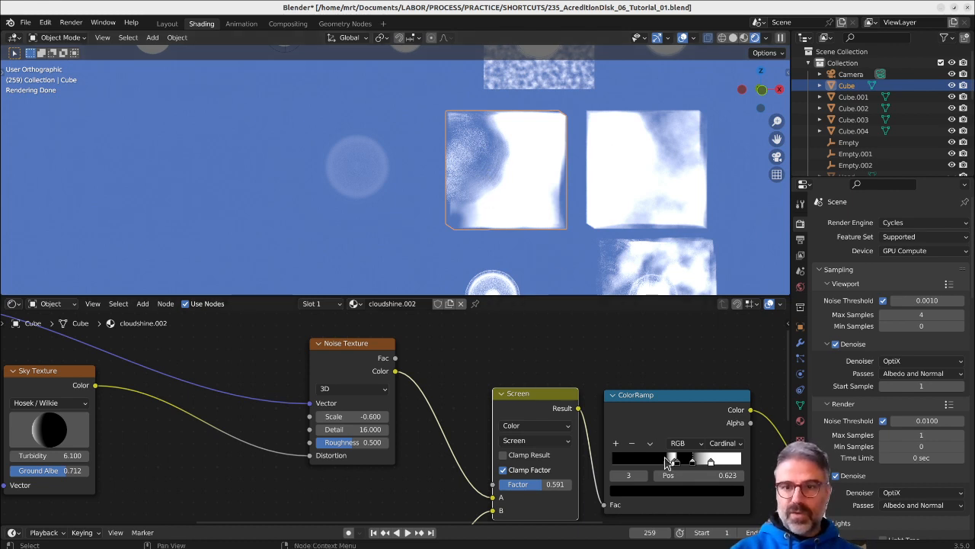
Reshape the ColorRamp after the Screen node into two narrow white bands on black, with the first black stop at 0.336.
mouse_move(665, 457)
left_mouse_down()
mouse_move(644, 459)
mouse_move(651, 462)
left_mouse_up()
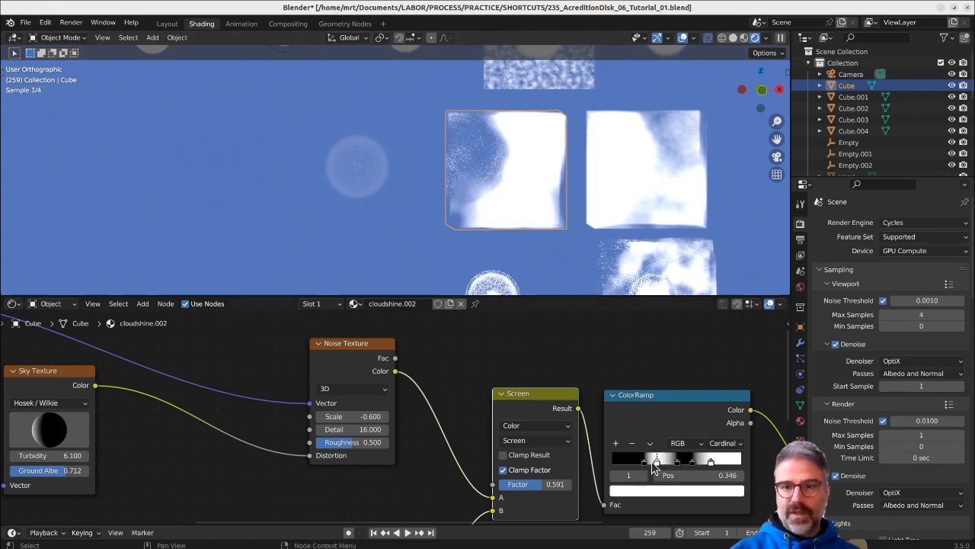
left_click(691, 461)
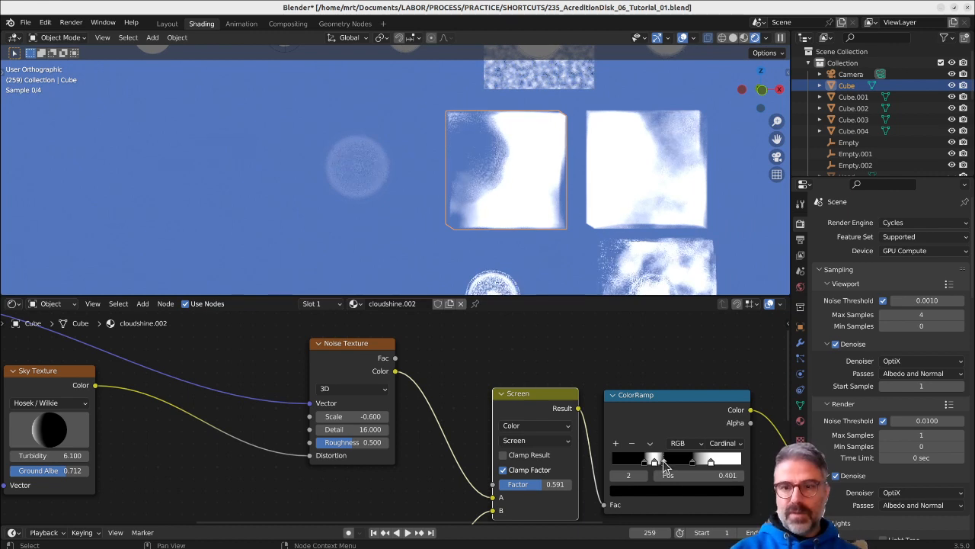
left_click_drag(694, 460, 704, 463)
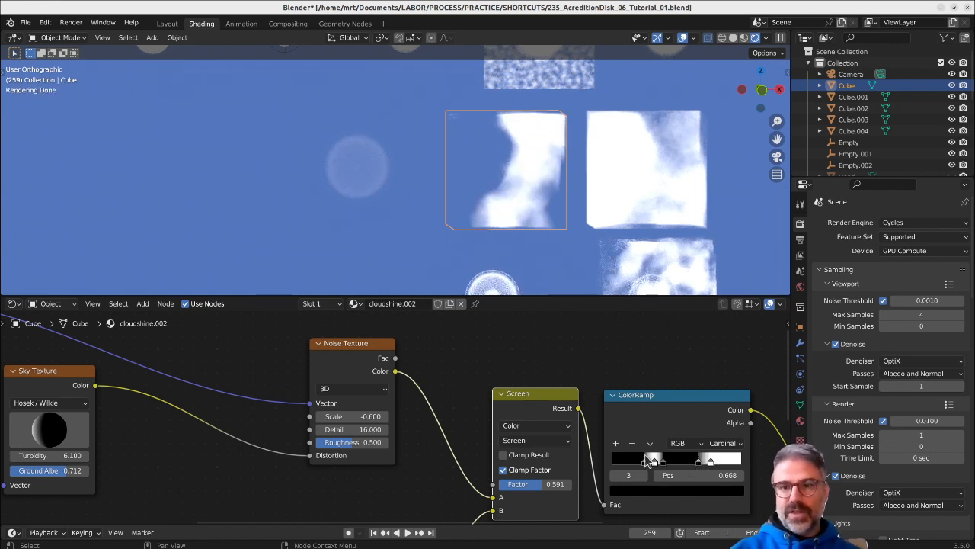
left_click(617, 443)
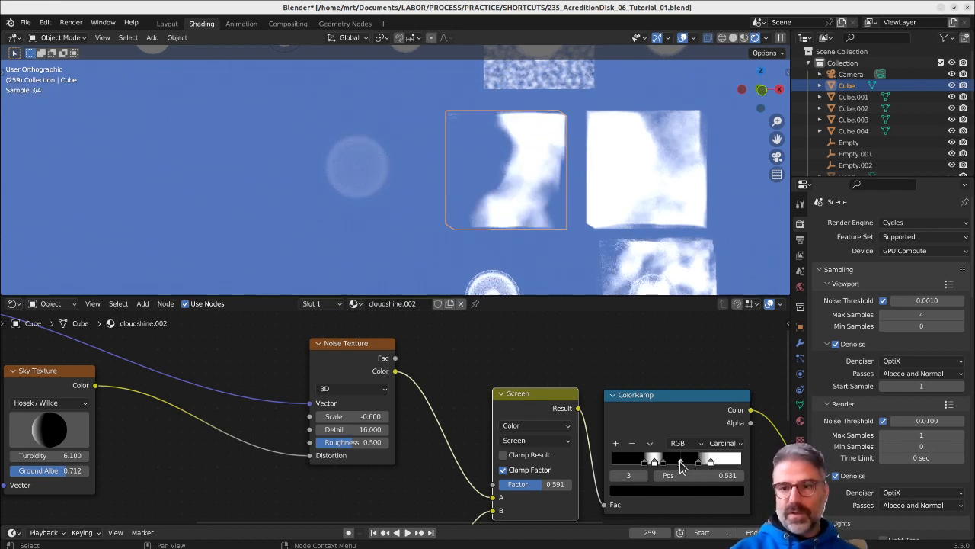
left_click_drag(682, 462, 657, 465)
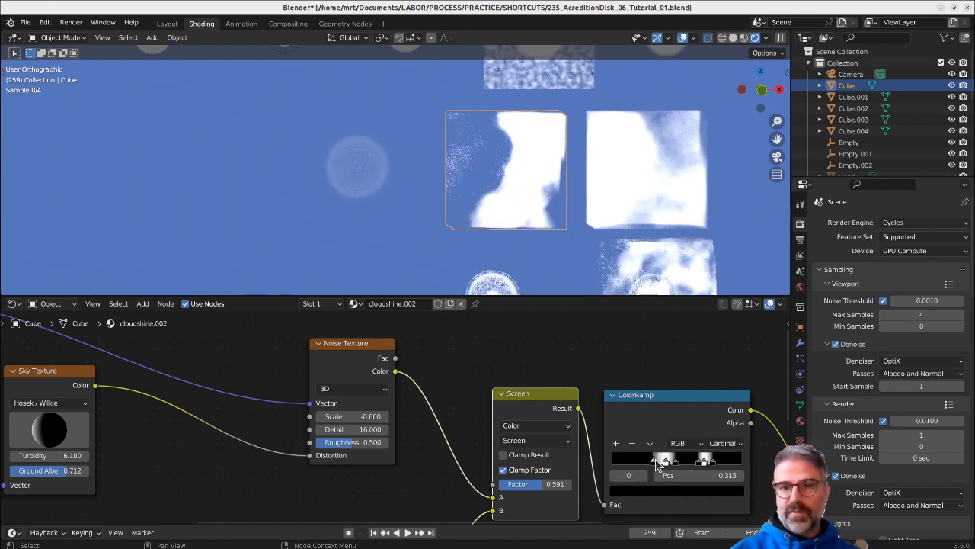
middle_click_drag(752, 466, 573, 422)
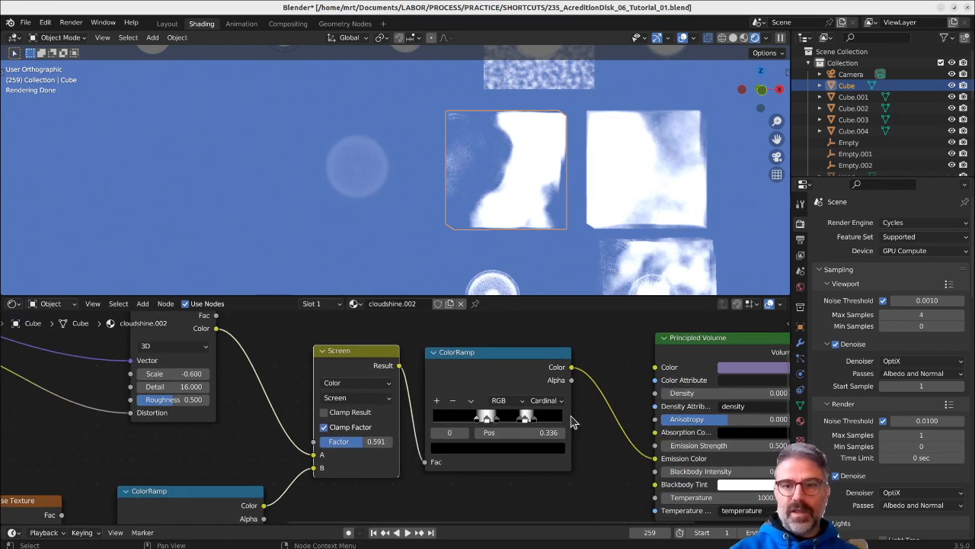
middle_click_drag(659, 462, 524, 379)
Switch to front view, select the cube containing the ringed sphere, and bring its whole cloudshine.005 node tree into view.
scroll(513, 191, "down", 2)
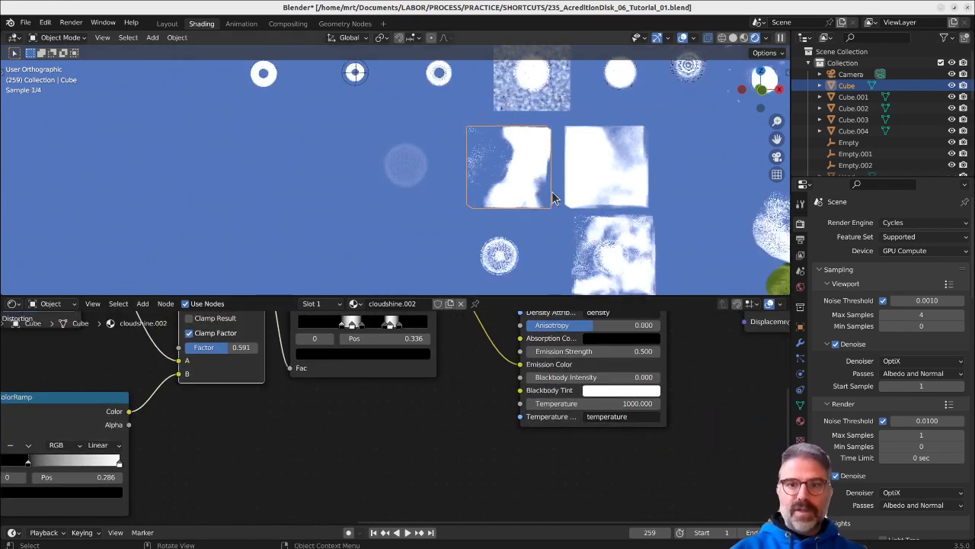
middle_click_drag(625, 251, 564, 206, "shift")
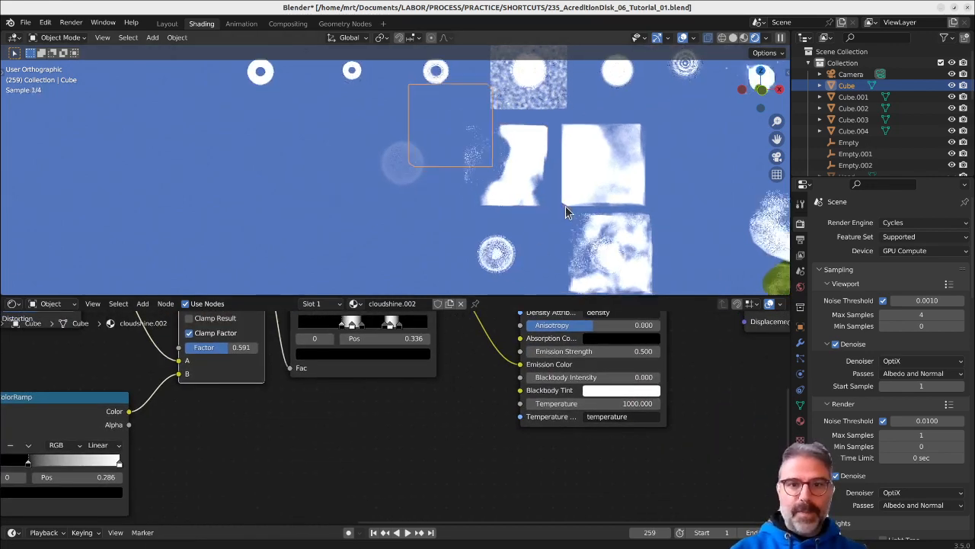
key("KP_3")
key("KP_1")
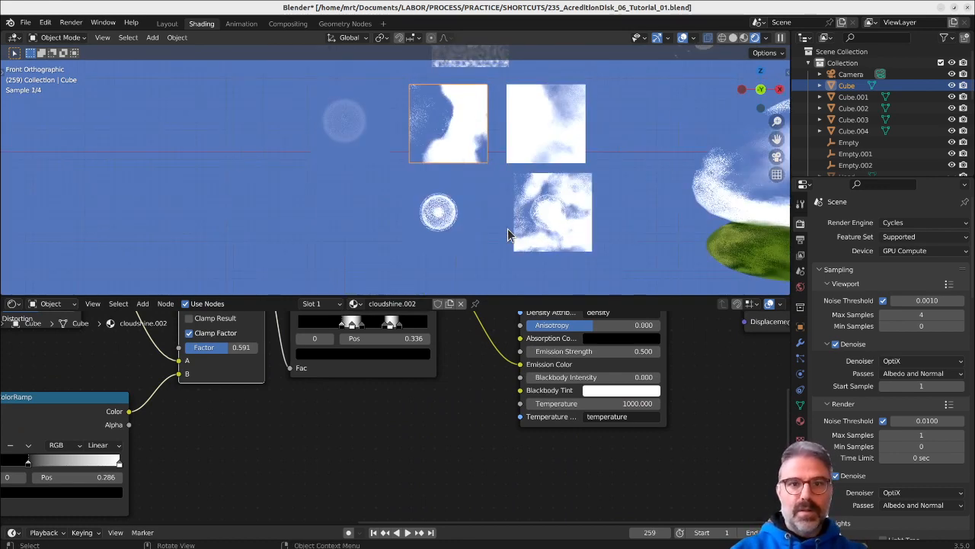
left_click(435, 212)
scroll(449, 221, "up", 4)
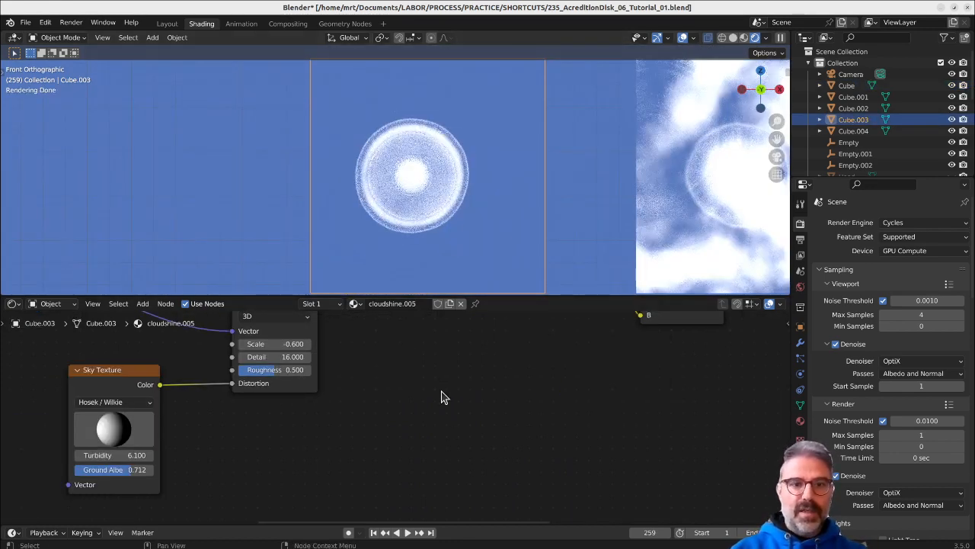
key("Home")
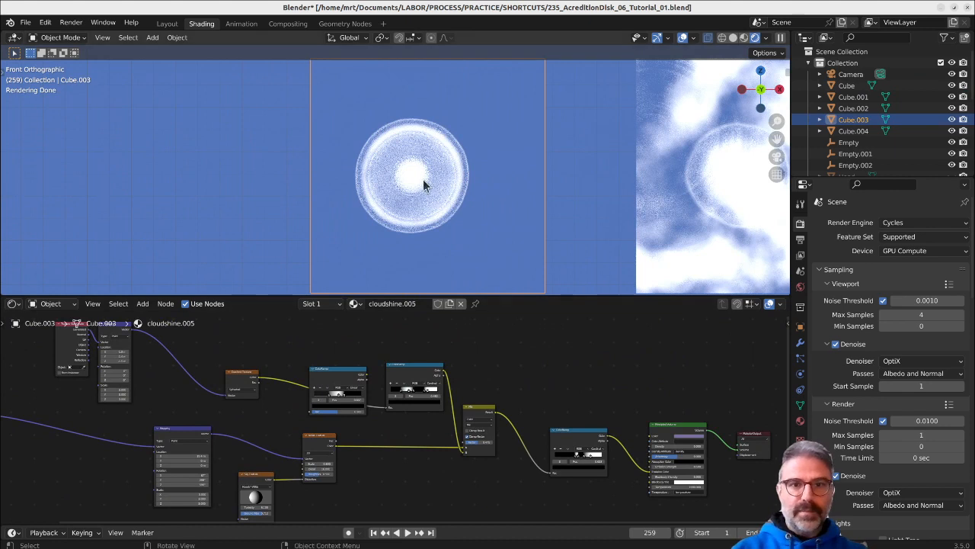
middle_click_drag(398, 457, 593, 426)
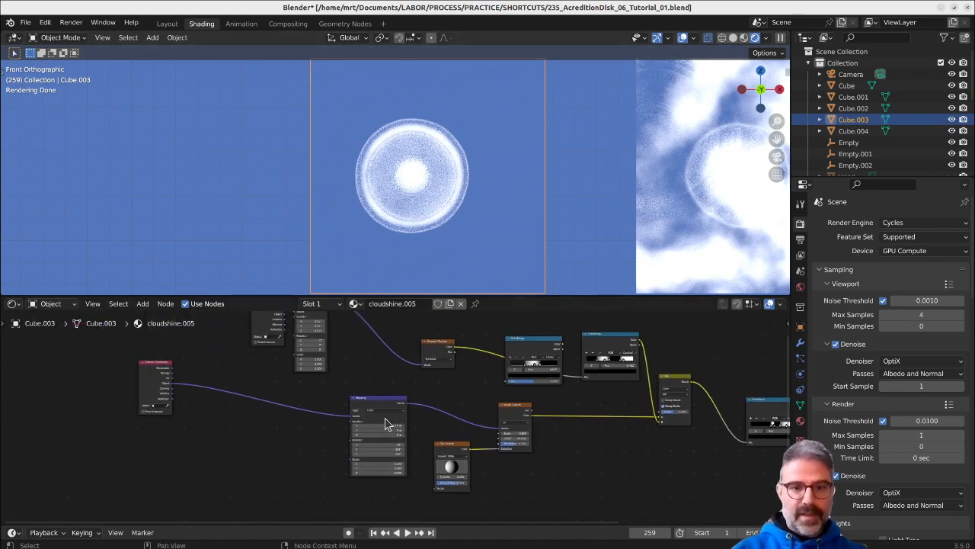
Move the Noise and Sky Texture nodes closer to the Mix node, and dissolve the first ColorRamp after the Gradient Texture.
left_click_drag(513, 415, 610, 419)
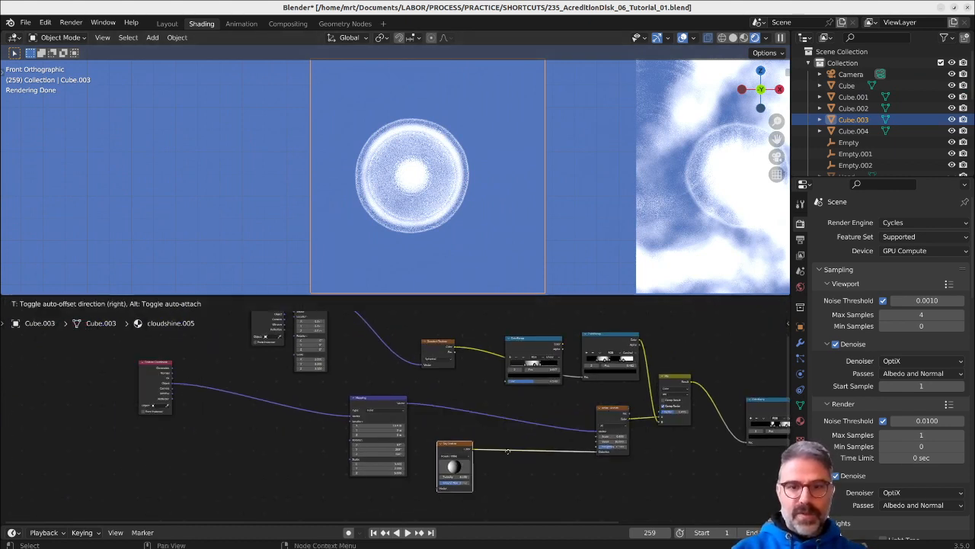
left_click_drag(451, 450, 525, 447)
left_click(535, 349)
key("ctrl+x")
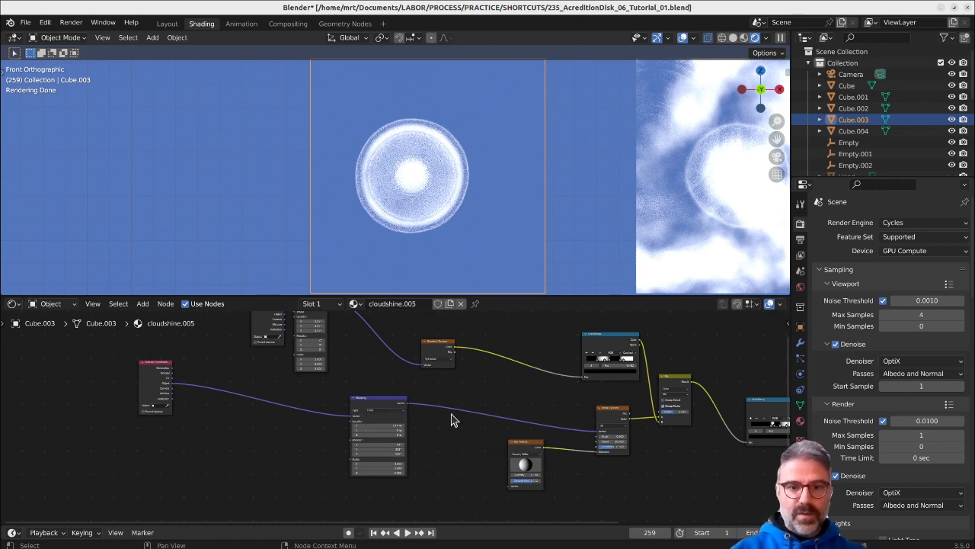
Bring the lower Mapping and Texture Coordinate nodes closer to the noise branch, and set the Mapping's Location X to 19.7 m.
left_click_drag(386, 411, 443, 404)
left_click_drag(144, 367, 336, 417)
scroll(553, 472, "up", 4)
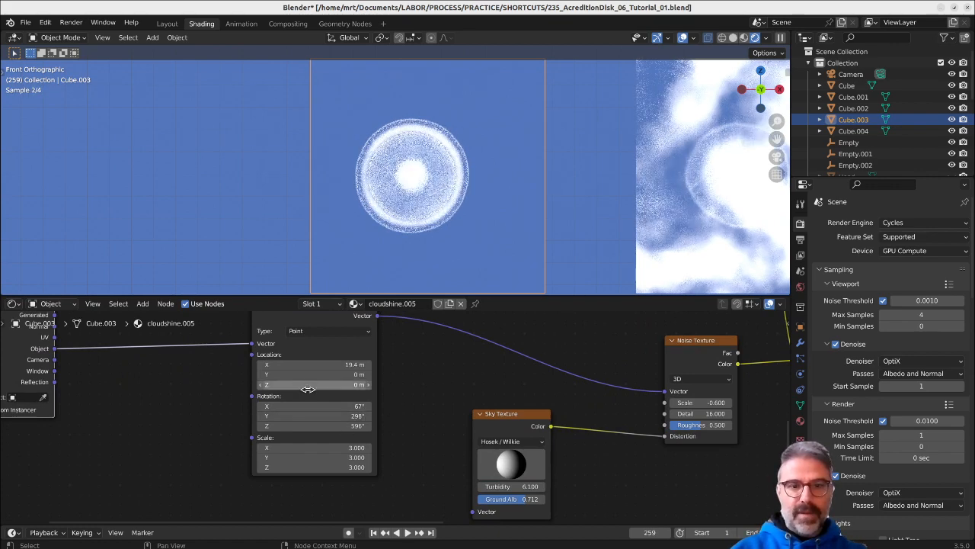
mouse_move(314, 364)
left_mouse_down()
mouse_move(557, 231)
mouse_move(304, 365)
mouse_move(280, 365)
mouse_move(333, 365)
mouse_move(322, 365)
left_mouse_up()
Shift the first white stop of the ColorRamp fed by the Gradient Texture to position 0.319.
middle_click_drag(550, 379, 466, 449)
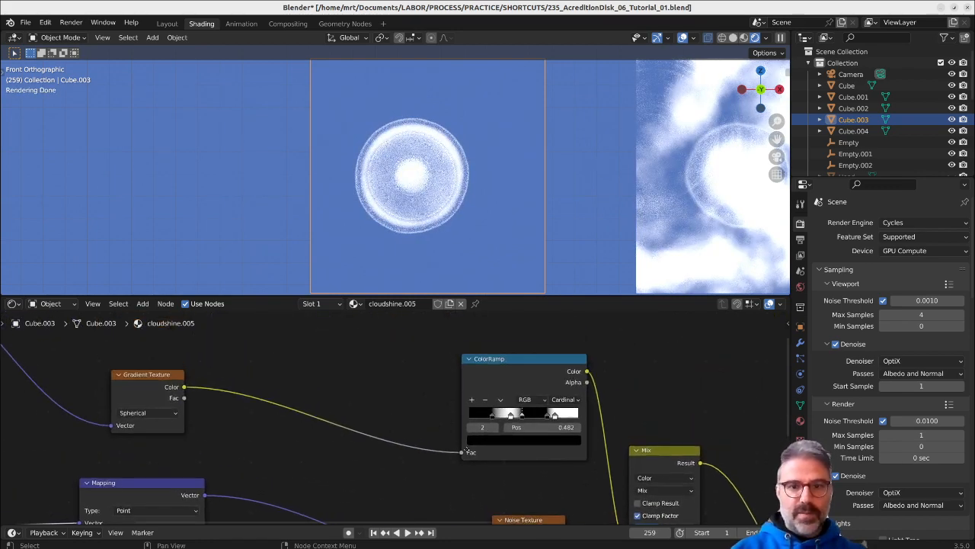
left_click(504, 415)
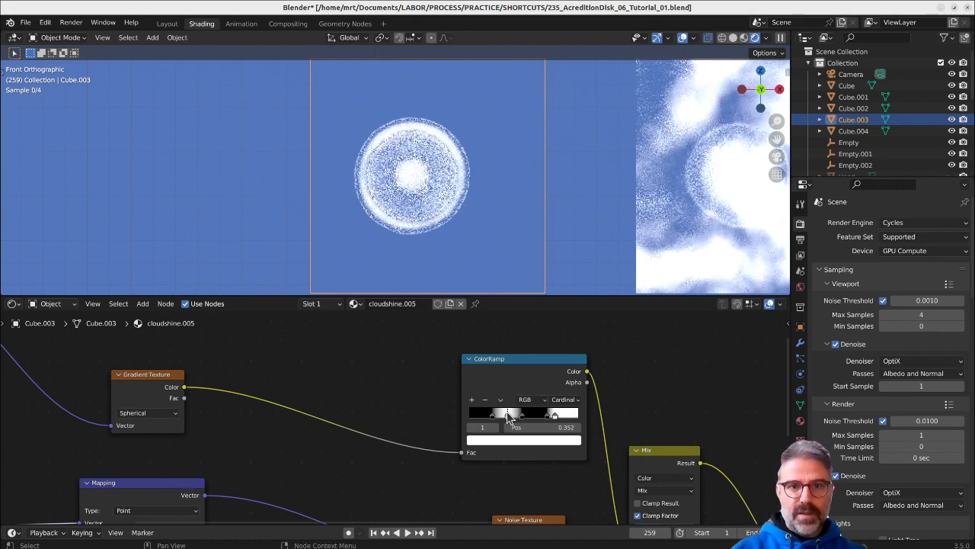
middle_click_drag(369, 474, 348, 413)
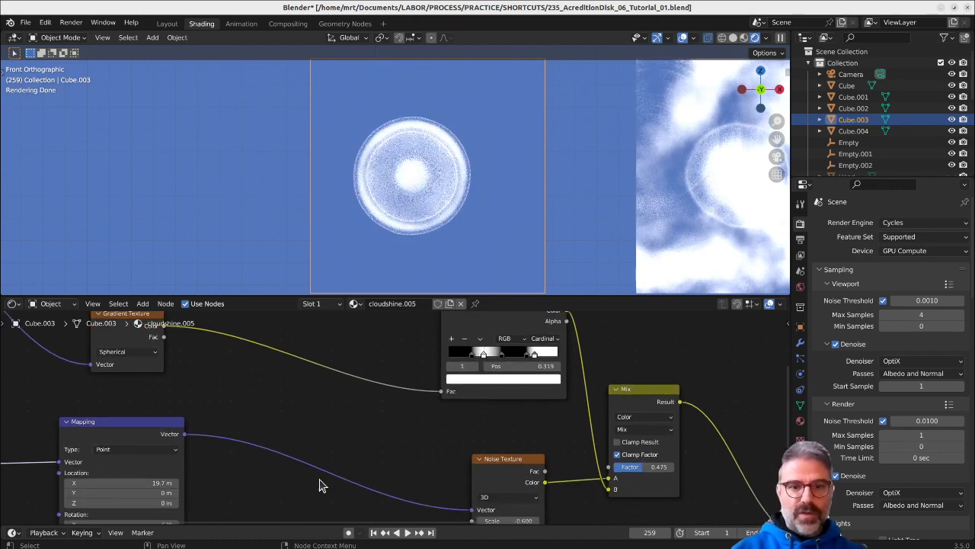
Reposition the Noise Texture and Sky Texture nodes beside the Mapping node, and set the noise Scale to 3.000.
middle_click_drag(506, 507, 508, 463)
left_click(502, 429)
left_click_drag(502, 430, 478, 421)
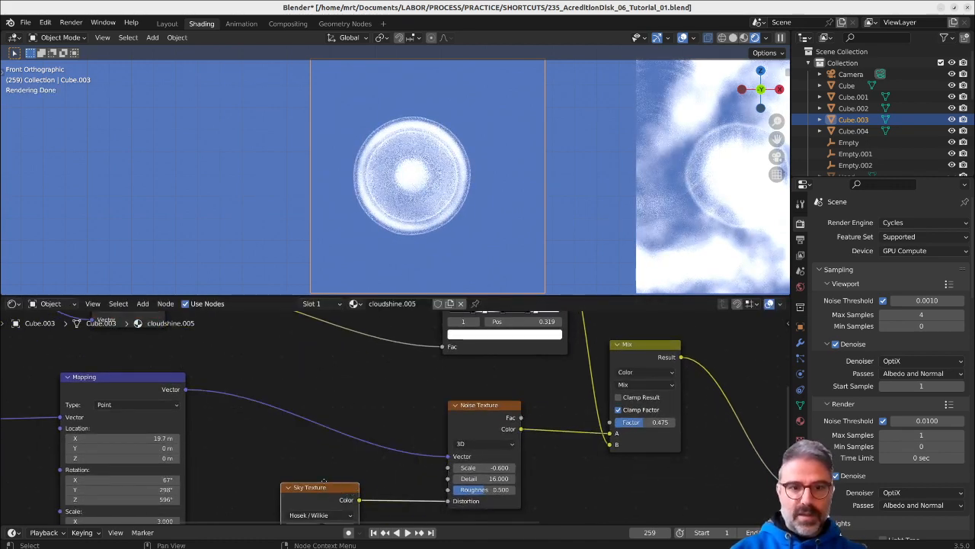
left_click_drag(310, 495, 281, 468)
left_click_drag(486, 414, 465, 402)
left_click_drag(463, 456, 495, 456)
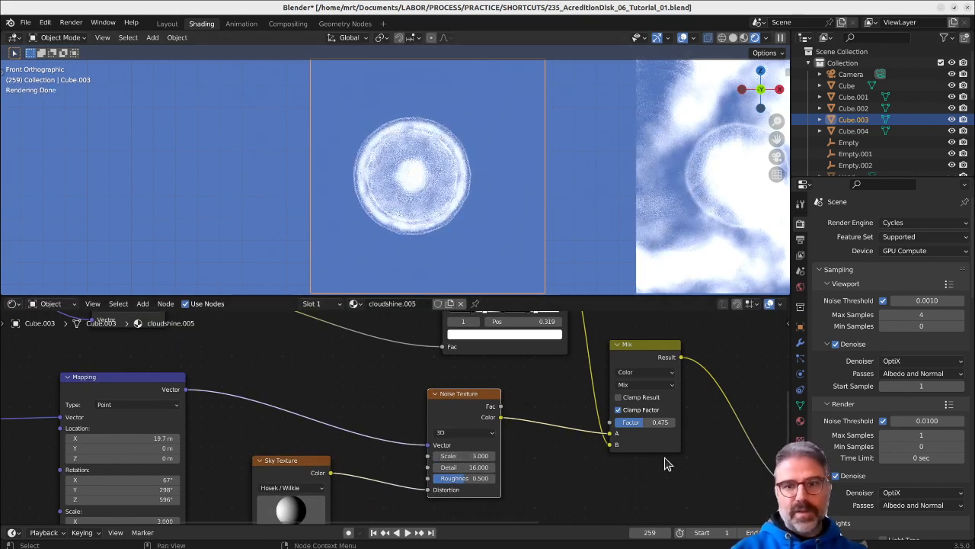
Change the Mix node's blend mode to Multiply and lower the Noise Texture's Scale to 1.300.
left_click(645, 384)
left_click(649, 344)
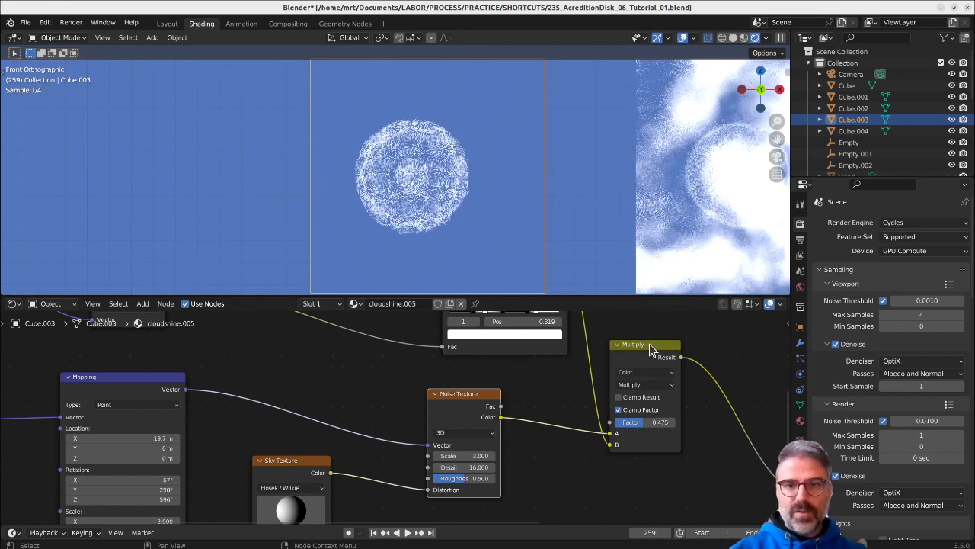
scroll(423, 180, "up", 5)
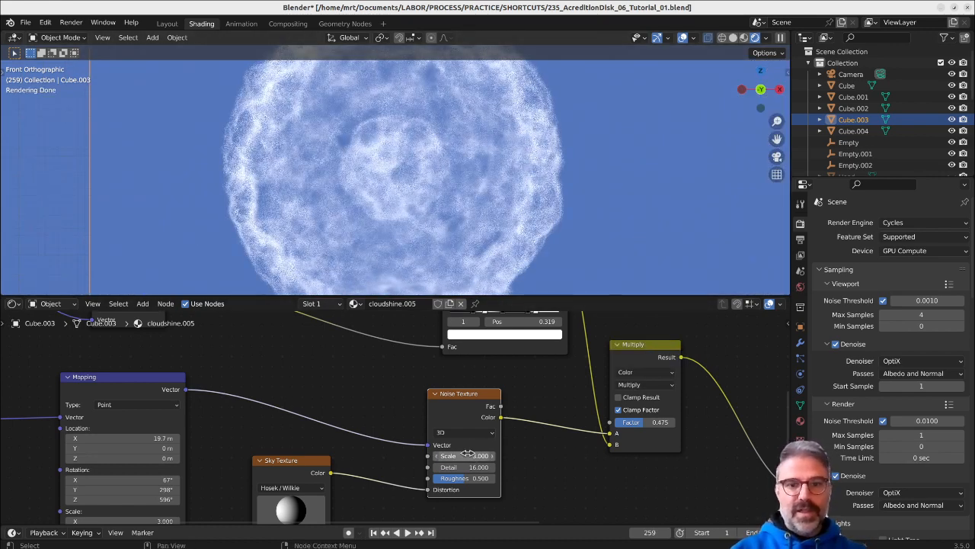
left_click_drag(467, 455, 446, 455)
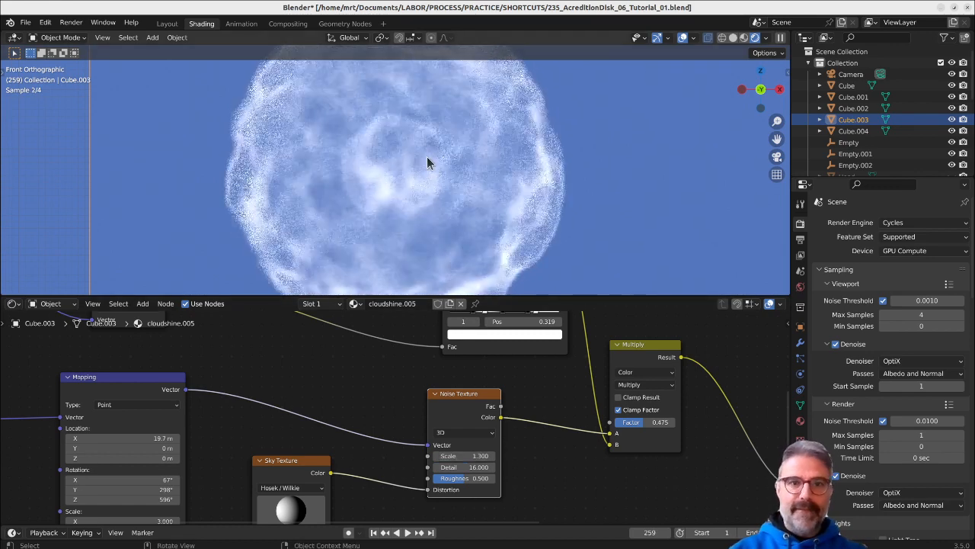
scroll(367, 164, "down", 4)
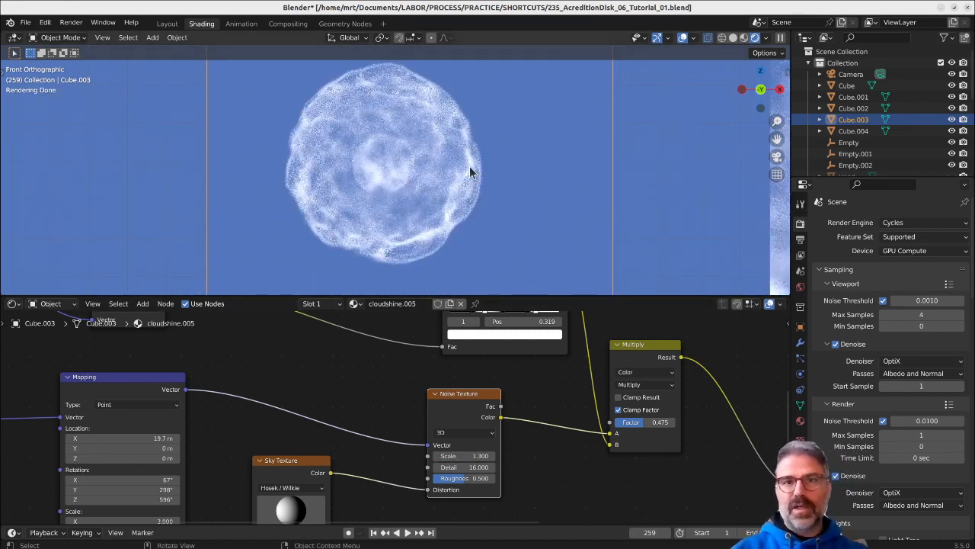
Play the timeline briefly to check the spherical volume for motion, and stop at frame 279.
scroll(524, 437, "down", 3)
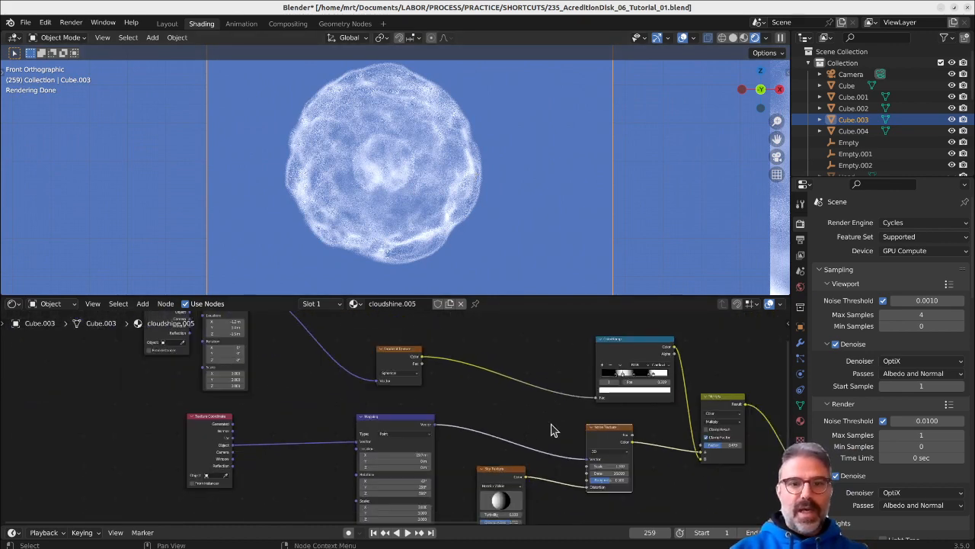
key("space")
key("space")
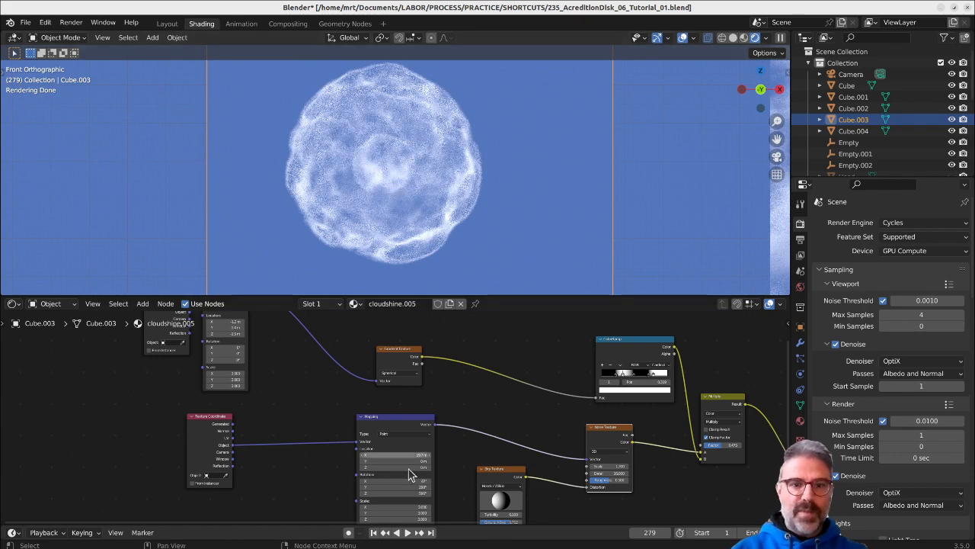
Switch the Noise Texture to 4D and vary its W value, ending at 20.200.
scroll(410, 473, "up", 3)
middle_click_drag(632, 461, 388, 425)
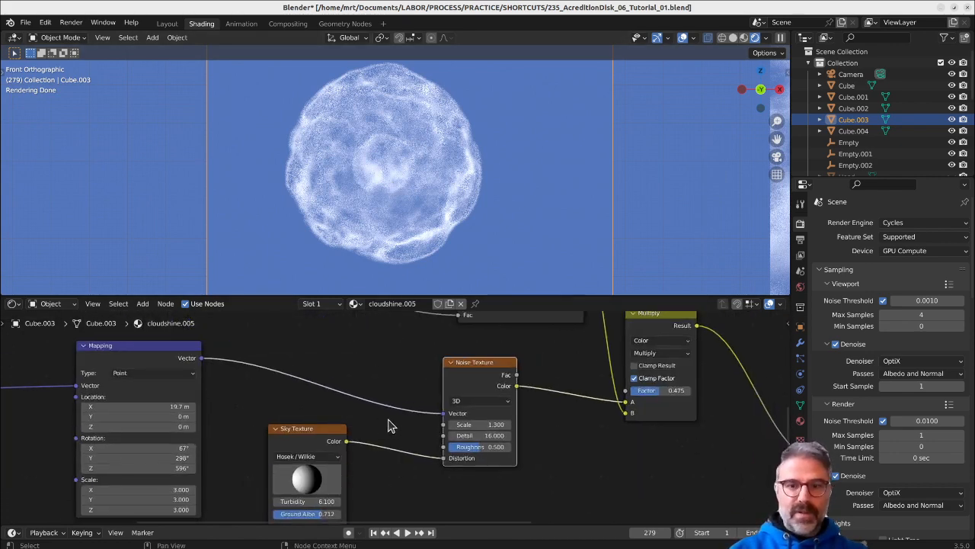
left_click(483, 402)
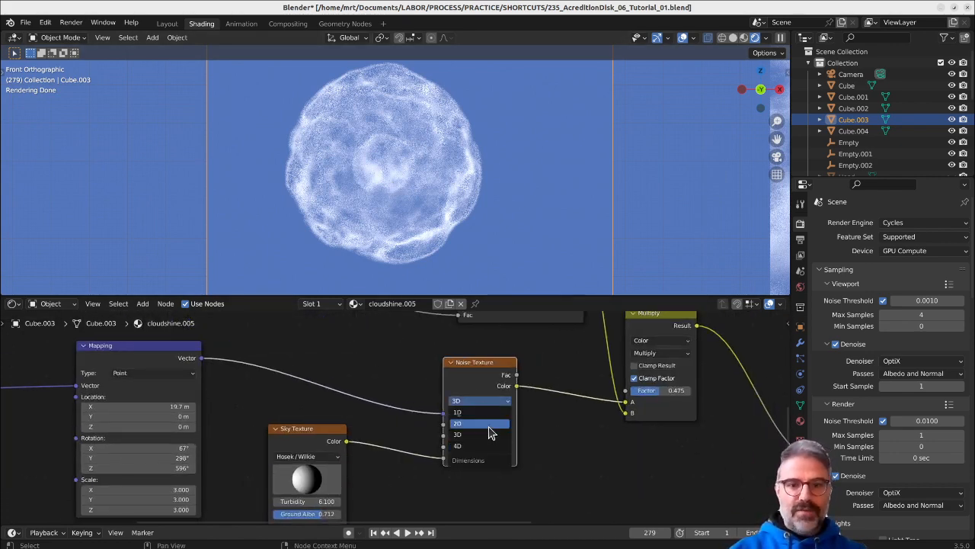
left_click(488, 446)
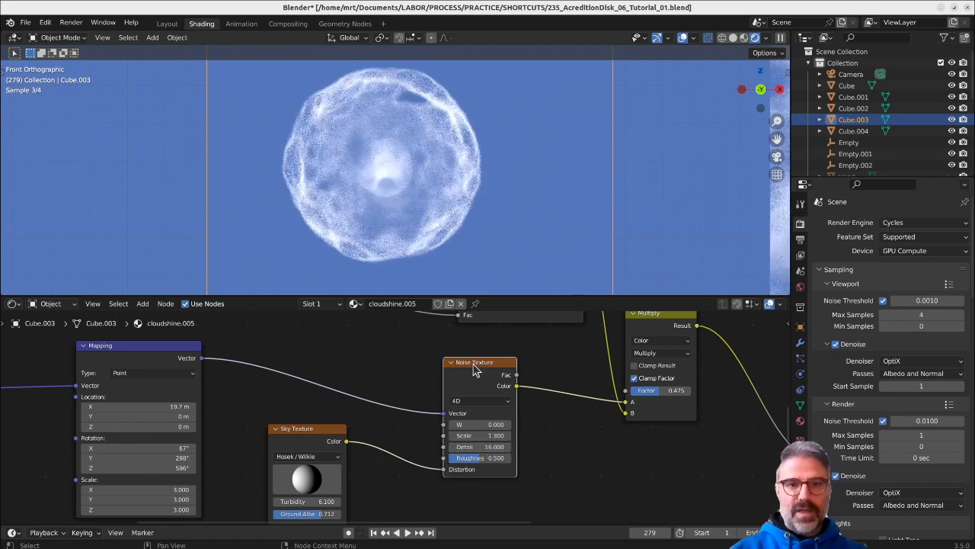
left_click_drag(484, 424, 575, 425)
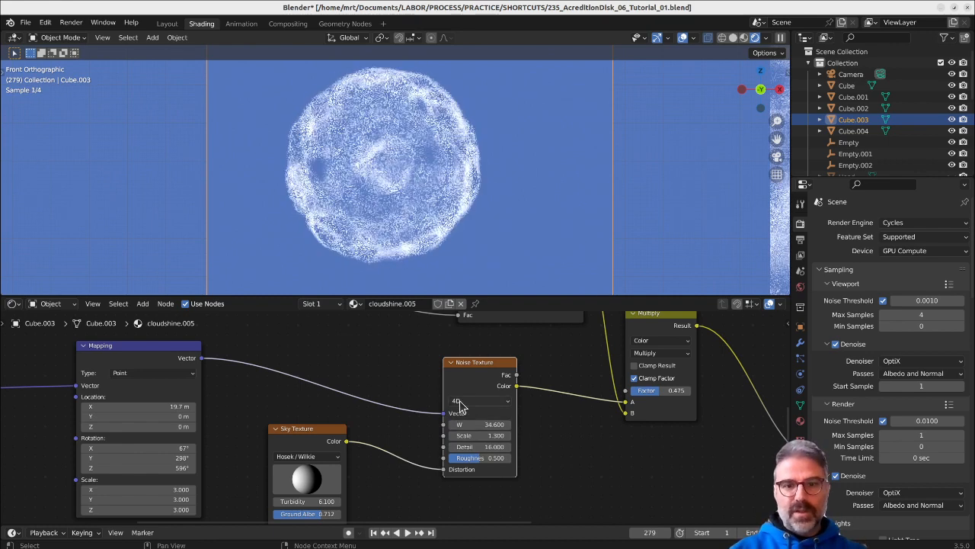
left_click_drag(477, 424, 417, 425)
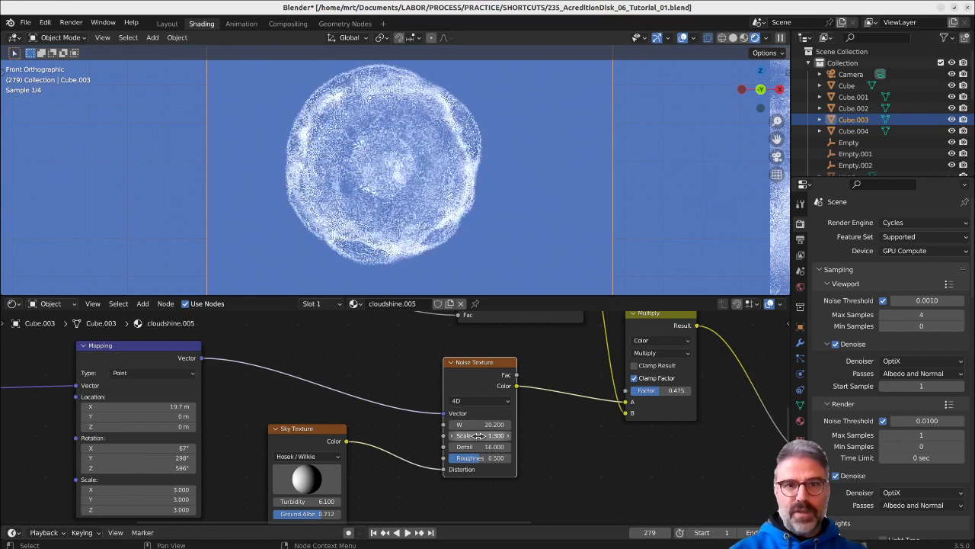
Drive the Noise Texture's W value with #frame and play the animation briefly to check the motion.
left_click(474, 426)
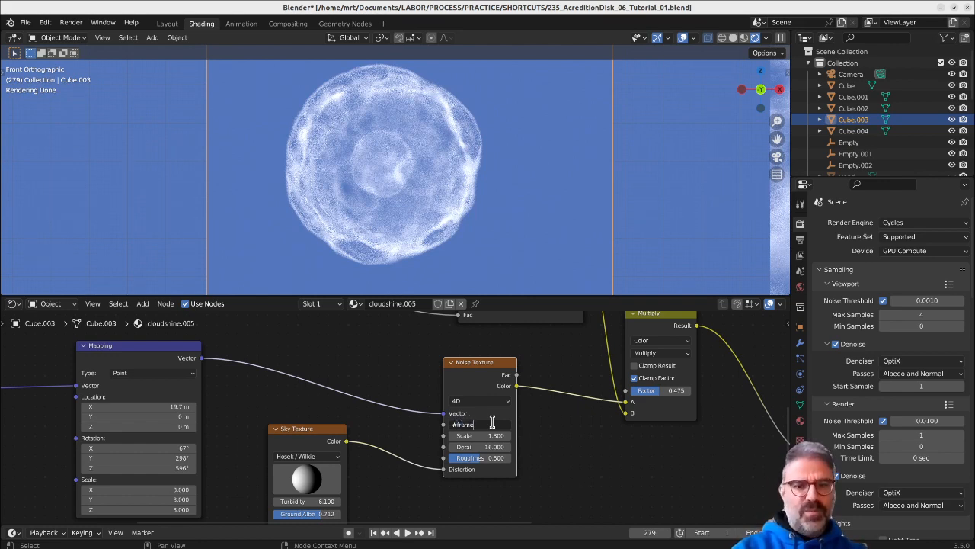
key("Return")
key("space")
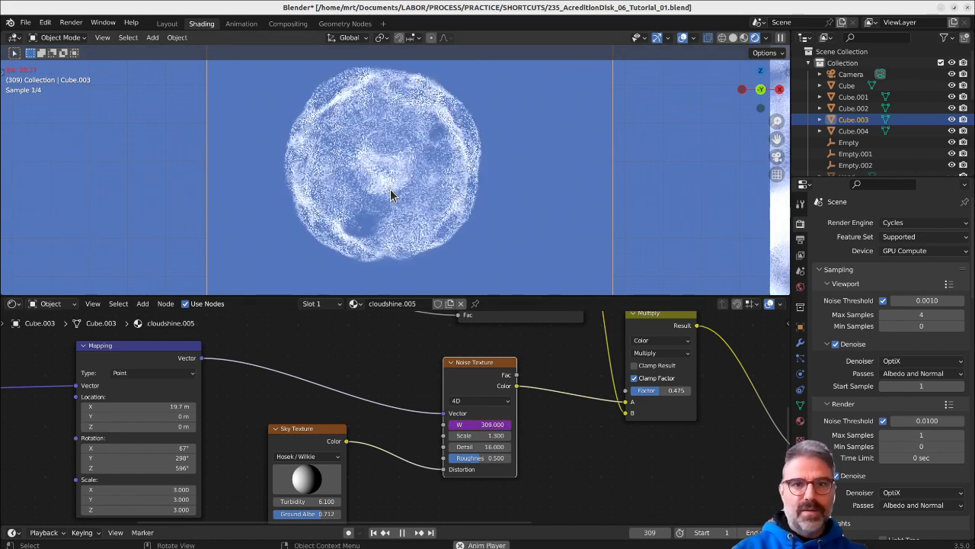
key("space")
Change the W driver expression to radians(frame) and play the animation, stopping at frame 94.
left_click(470, 424)
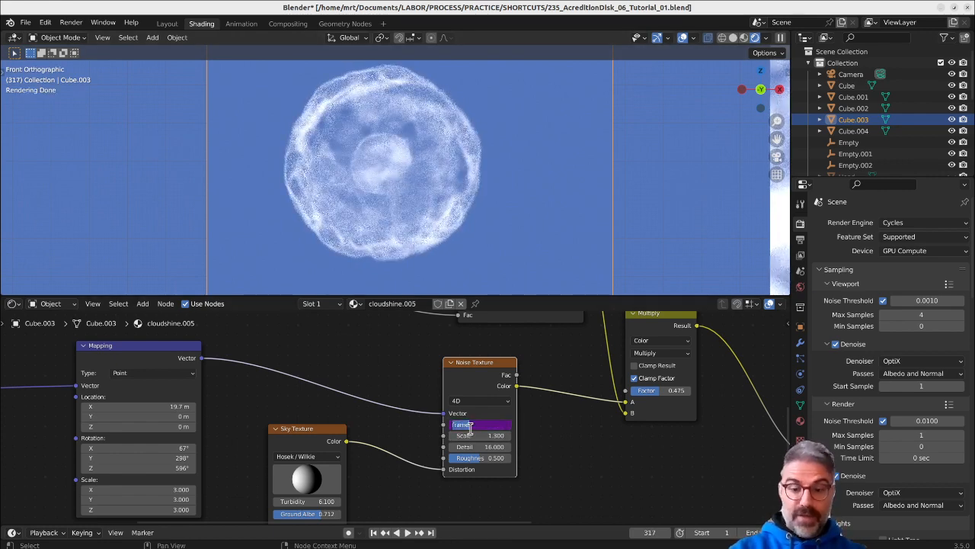
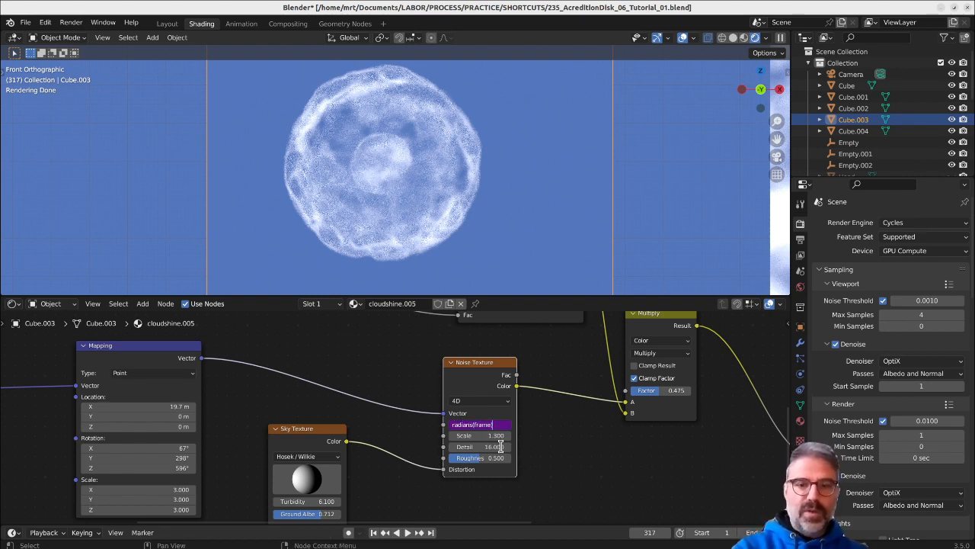
type(")")
key("Return")
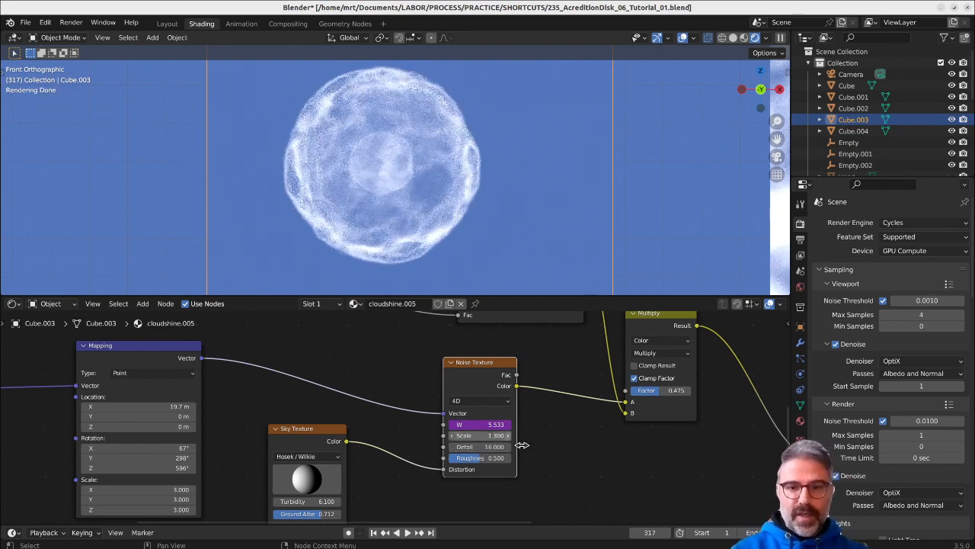
key("space")
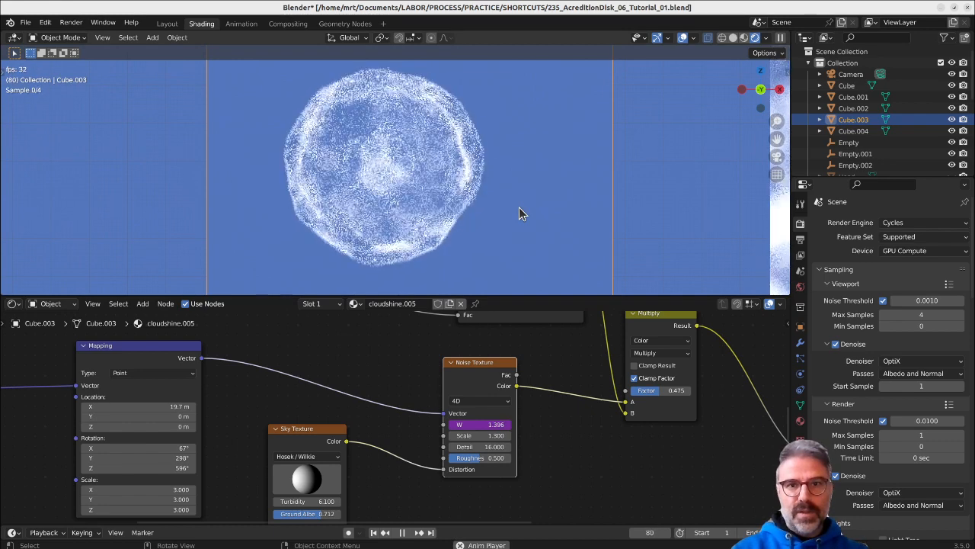
key("space")
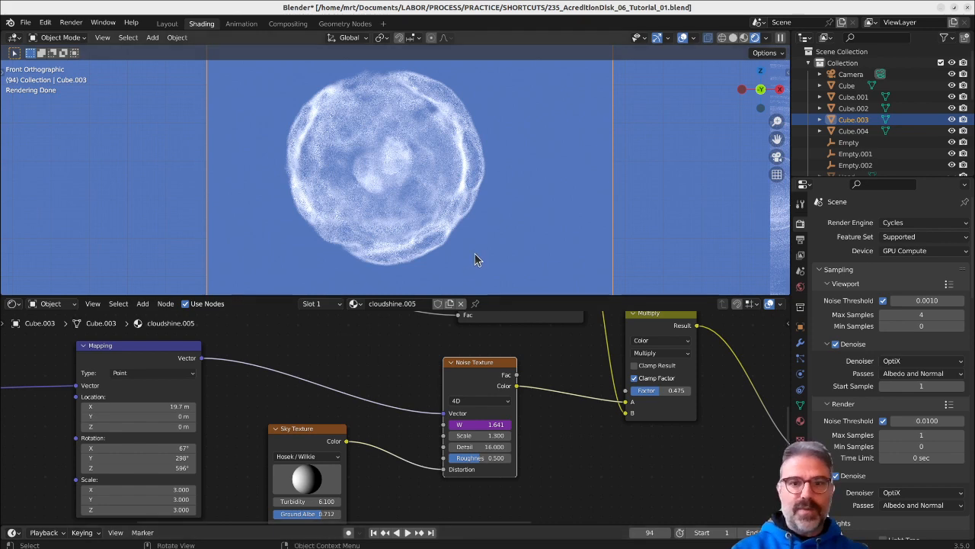
Enlarge the timeline and scrub the animation to frame 357, then back to frame 337.
left_click(483, 425)
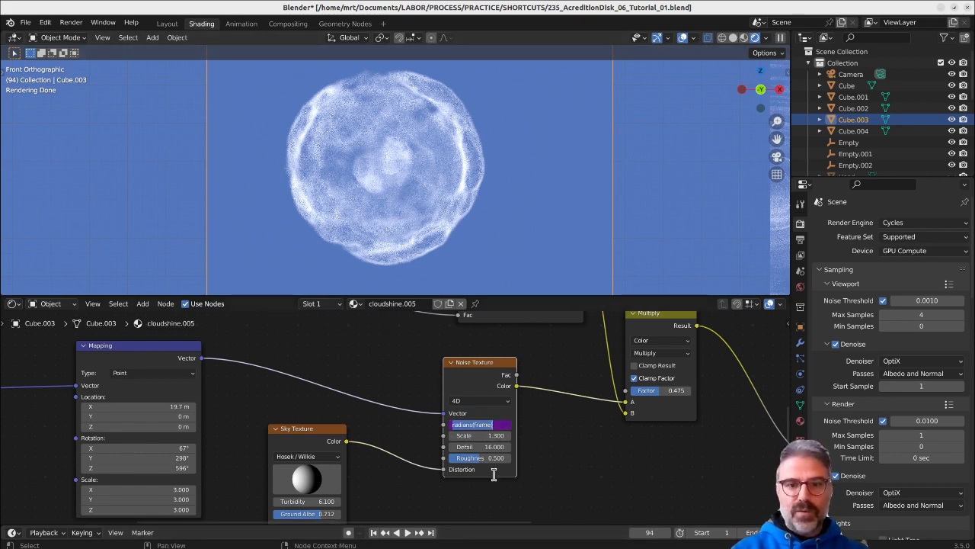
left_click(581, 467)
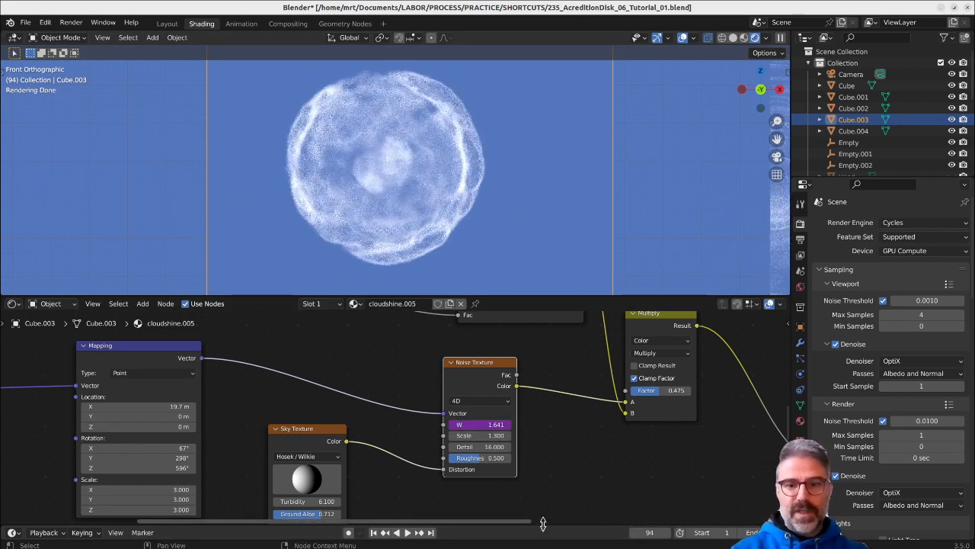
left_click_drag(542, 524, 543, 495)
left_click_drag(350, 516, 649, 526)
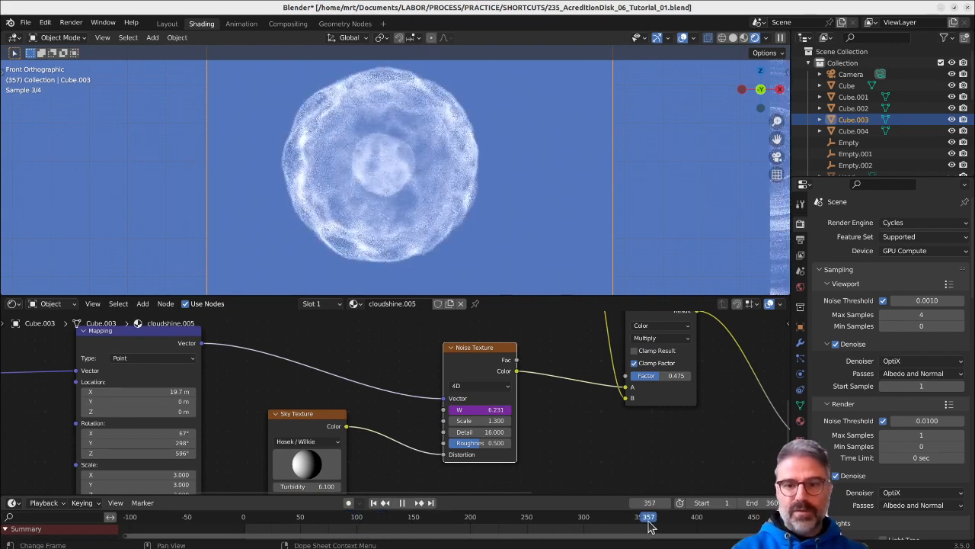
left_click_drag(648, 526, 624, 520)
Inspect the animated spherical volume, then select the cloudy cube Cube.002 and play the animation, stopping at frame 64.
scroll(385, 188, "down", 3)
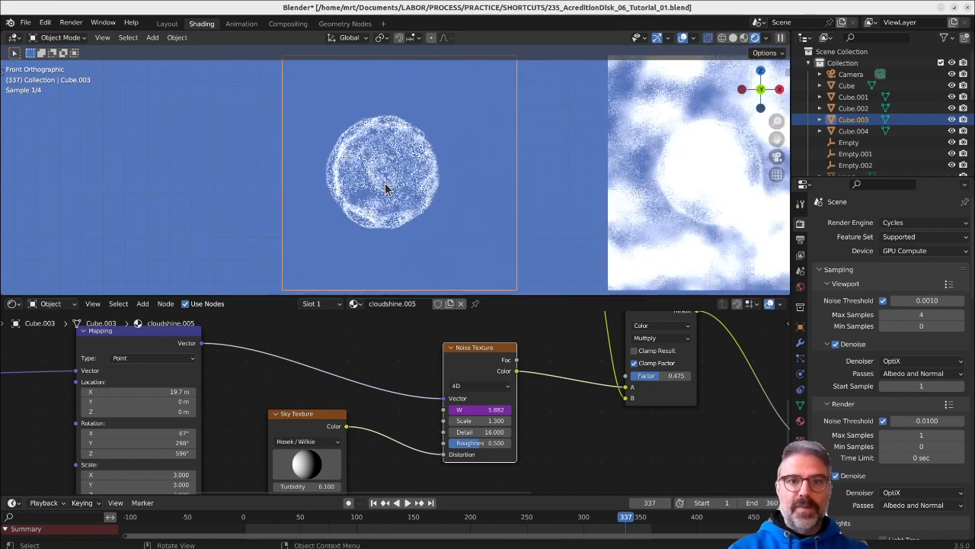
scroll(388, 182, "up", 5)
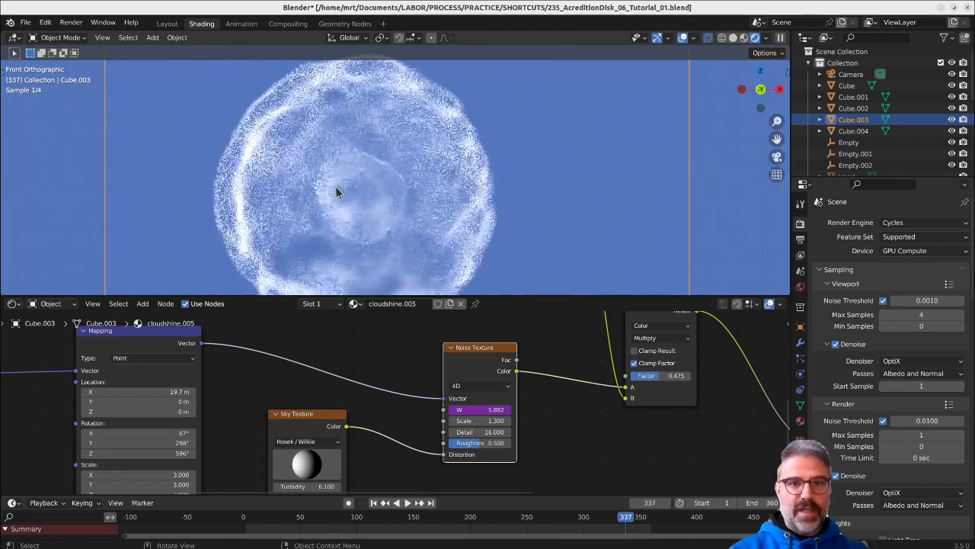
scroll(358, 171, "down", 4)
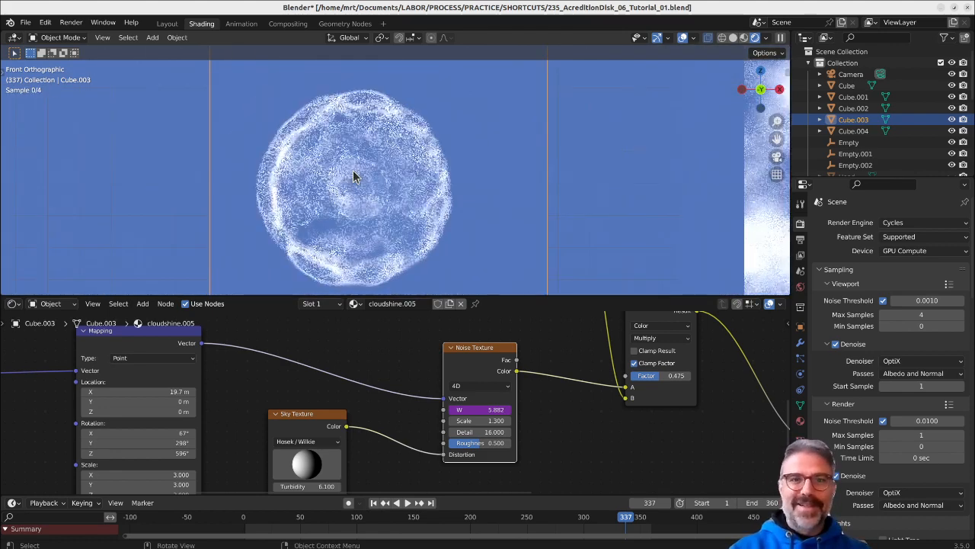
middle_click_drag(387, 220, 320, 180, "shift")
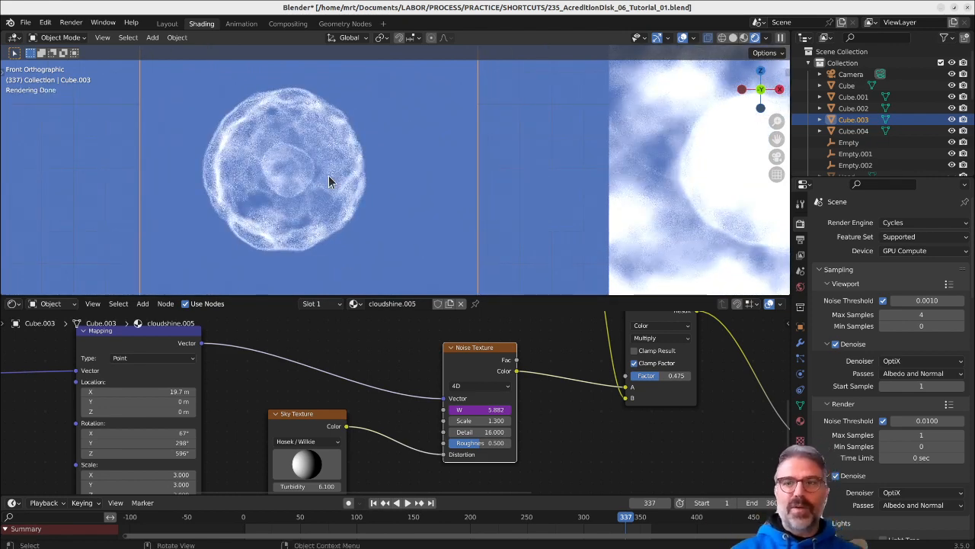
scroll(373, 172, "down", 3)
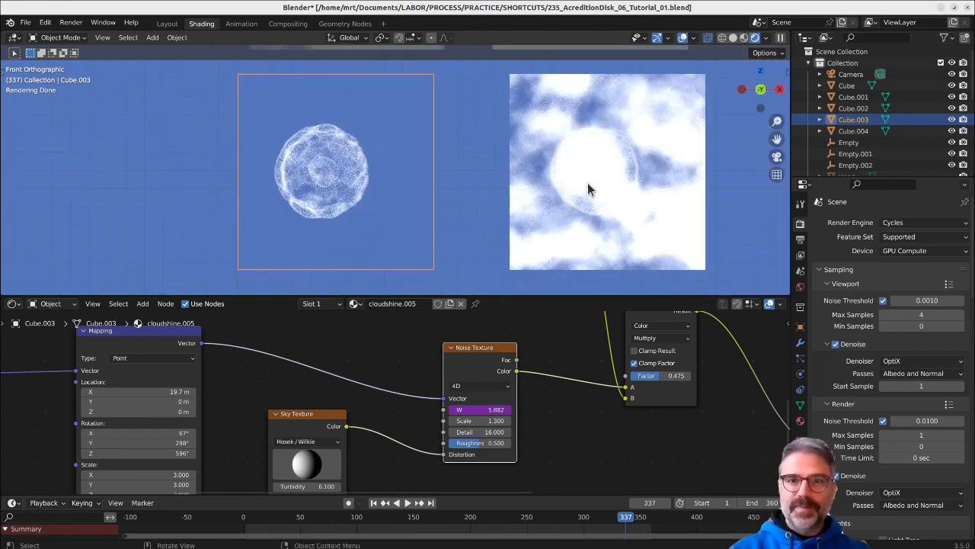
left_click(588, 191)
scroll(614, 191, "down", 3)
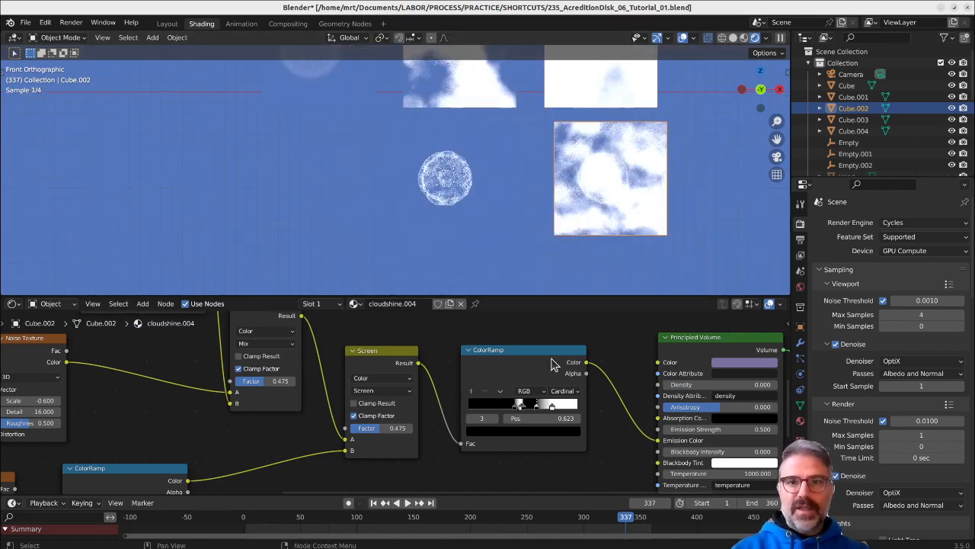
key("space")
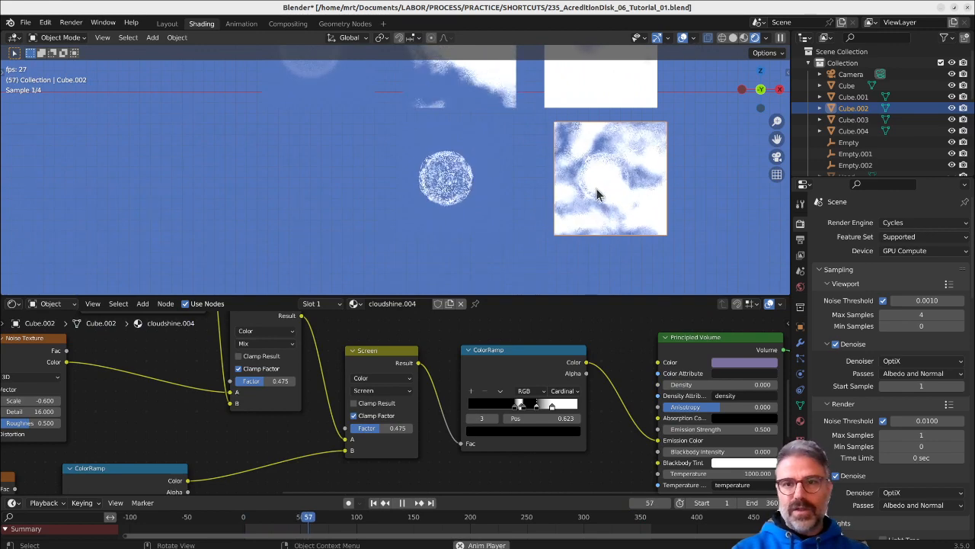
key("space")
Select the green terrain volume below the cloud dome and reposition the ColorRamp between its Screen and Principled Volume nodes.
middle_click_drag(564, 230, 145, 251, "shift")
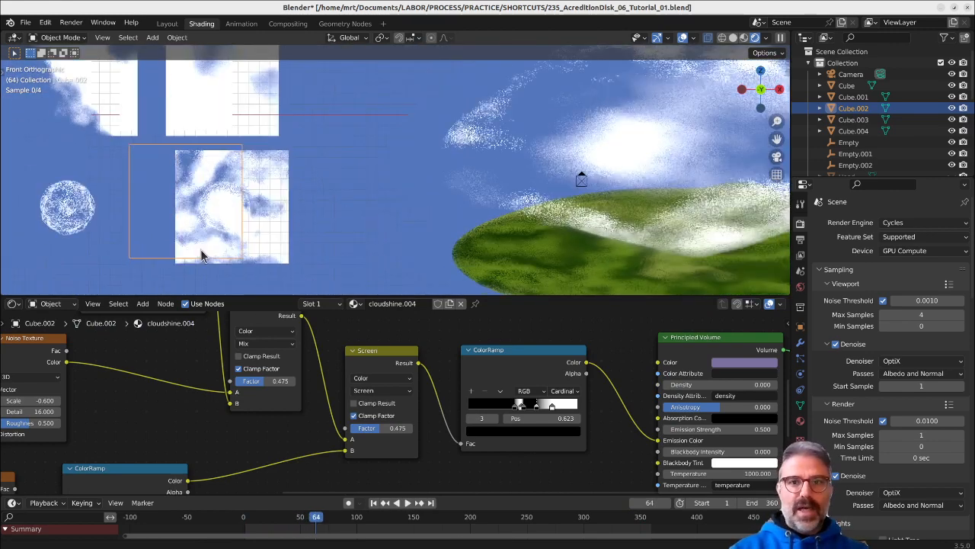
scroll(319, 196, "down", 5)
scroll(425, 191, "up", 3)
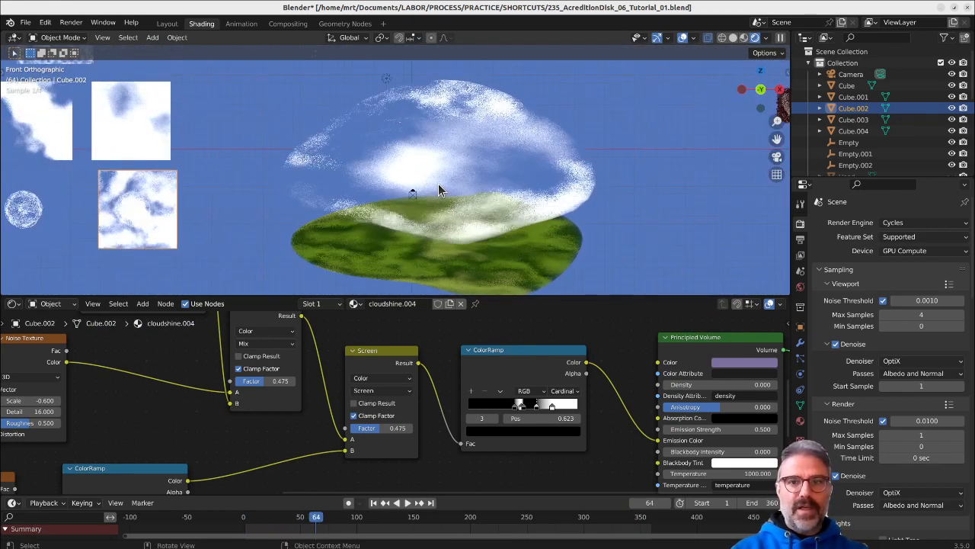
scroll(447, 190, "down", 2)
scroll(453, 189, "up", 2)
left_click(460, 253)
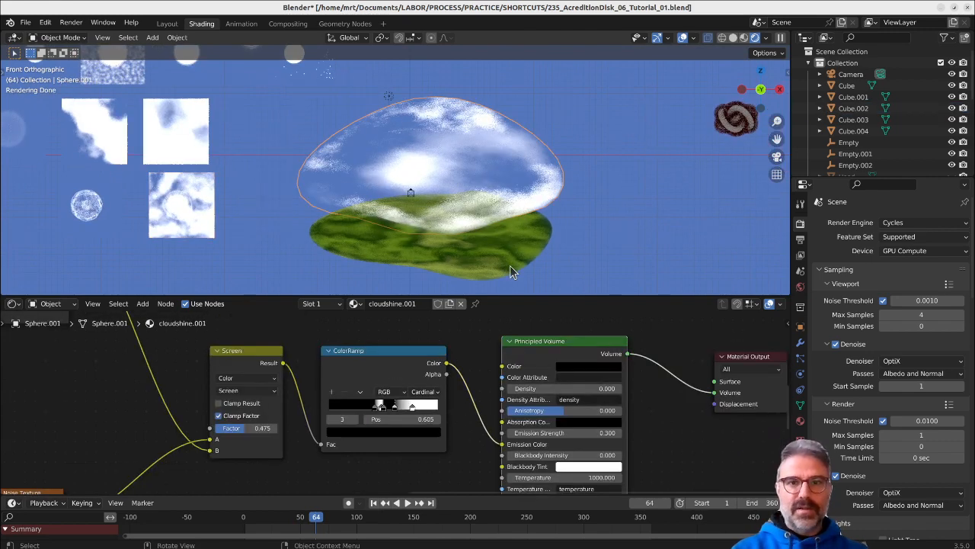
middle_click_drag(373, 232, 387, 234)
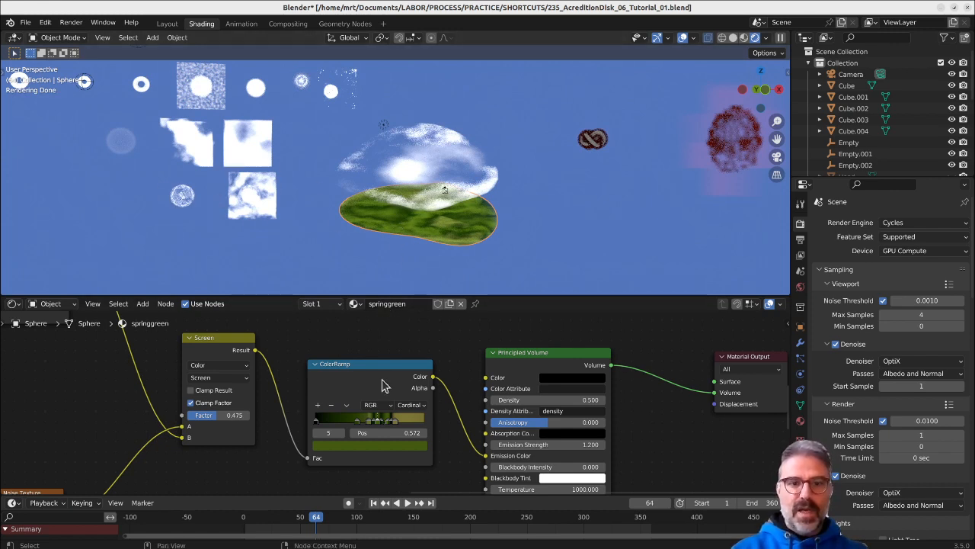
left_click(361, 391)
left_click_drag(349, 402, 363, 389)
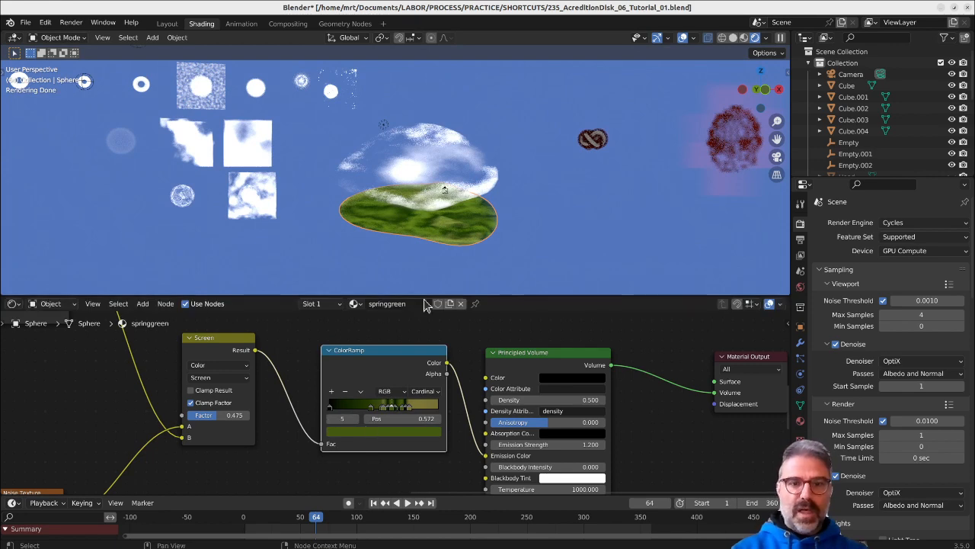
Examine the green terrain up close and trace the springgreen node chain back to its texture and mapping nodes.
scroll(426, 212, "up", 3)
scroll(444, 251, "up", 2)
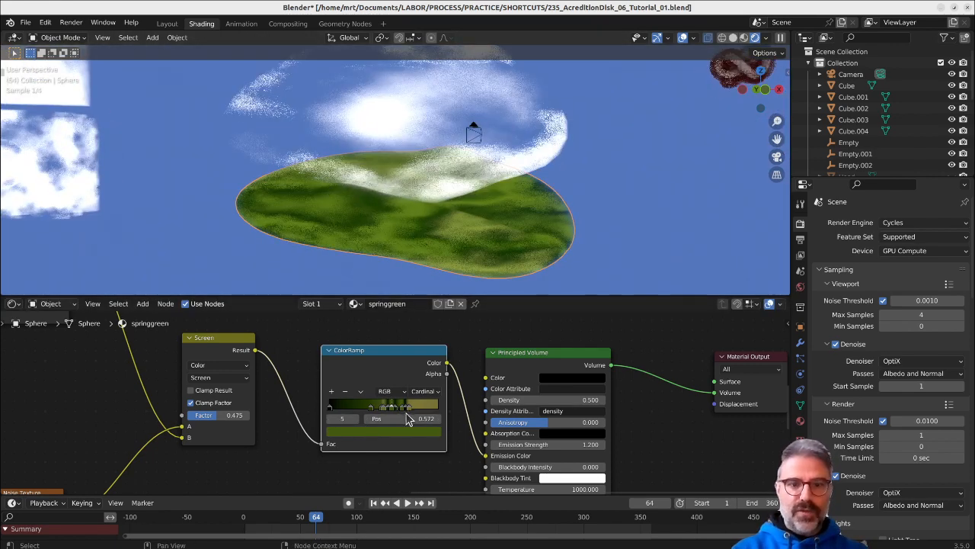
scroll(406, 416, "up", 3)
scroll(401, 414, "down", 6)
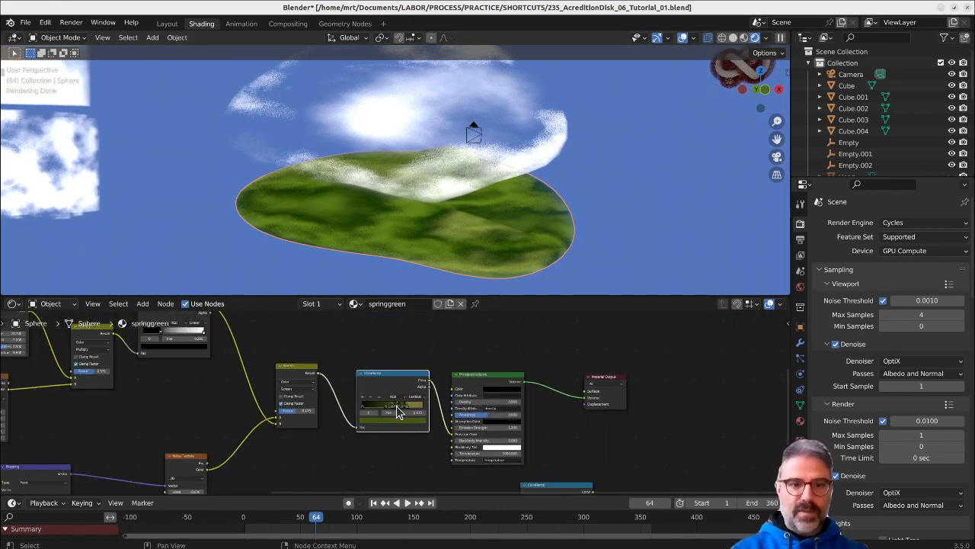
middle_click_drag(396, 412, 513, 397)
middle_click_drag(328, 406, 394, 353)
middle_click_drag(302, 375, 351, 459)
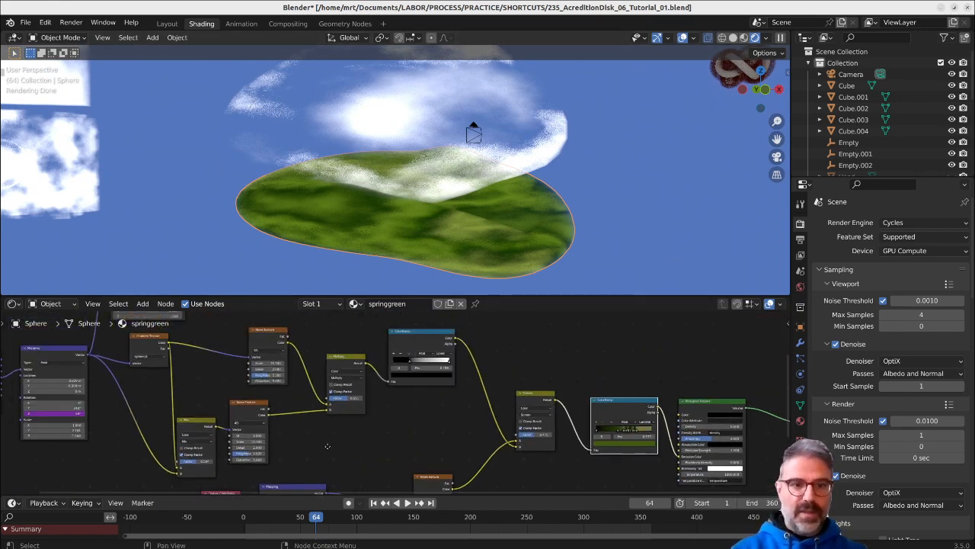
middle_click_drag(281, 405, 360, 458)
Rearrange the Gradient Texture, Mix and Noise Texture nodes of the springgreen material so the branches into the Multiply node are readable.
left_click_drag(238, 401, 223, 403)
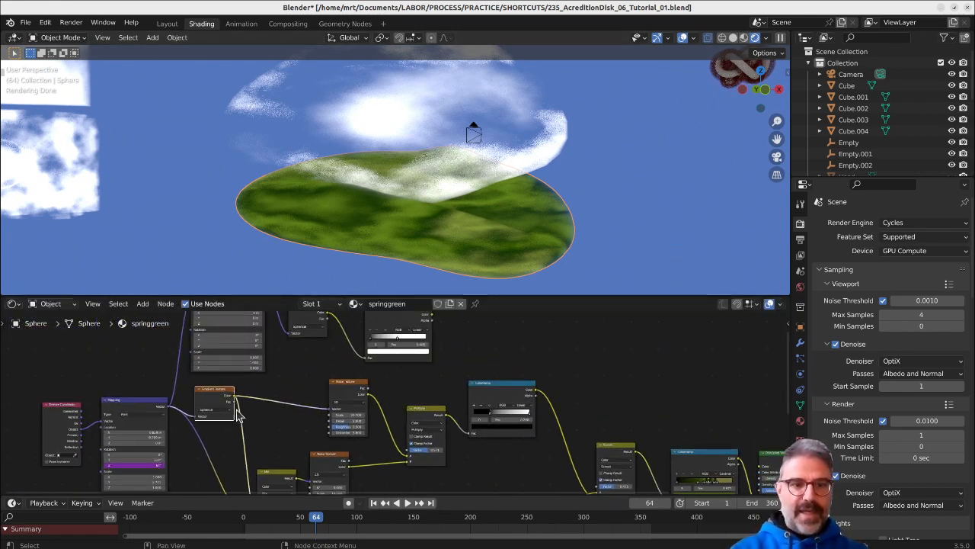
middle_click_drag(265, 446, 311, 401)
scroll(314, 416, "up", 2)
left_click_drag(317, 439, 318, 386)
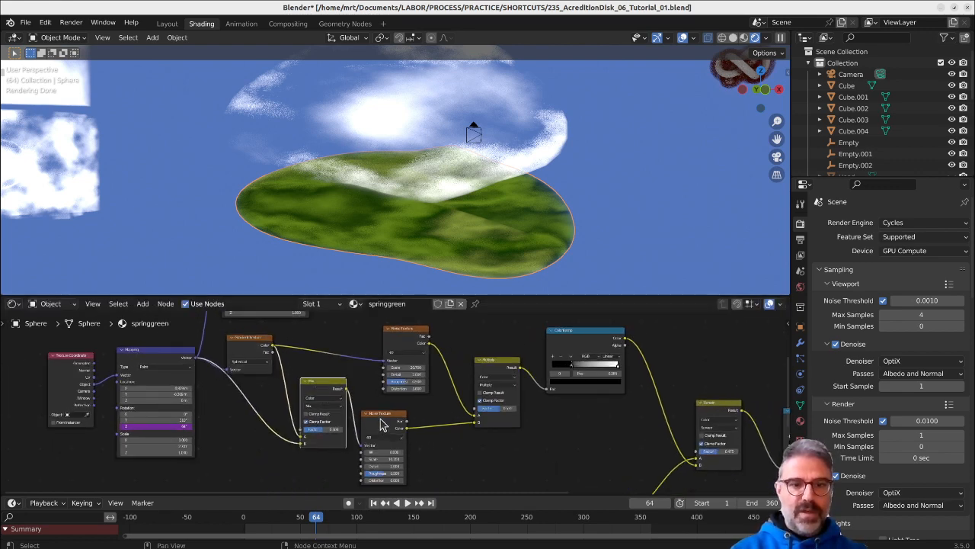
left_click_drag(254, 341, 278, 347)
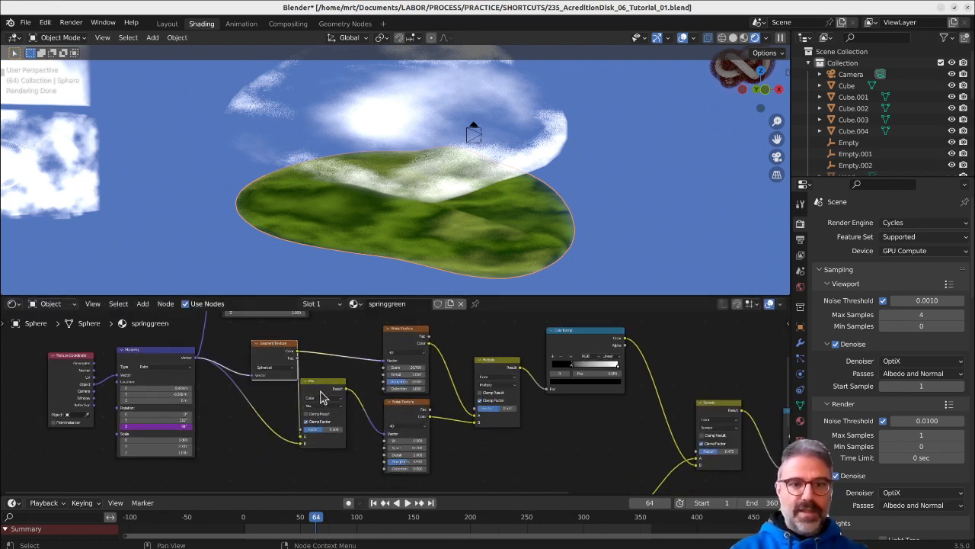
left_click_drag(320, 391, 344, 388)
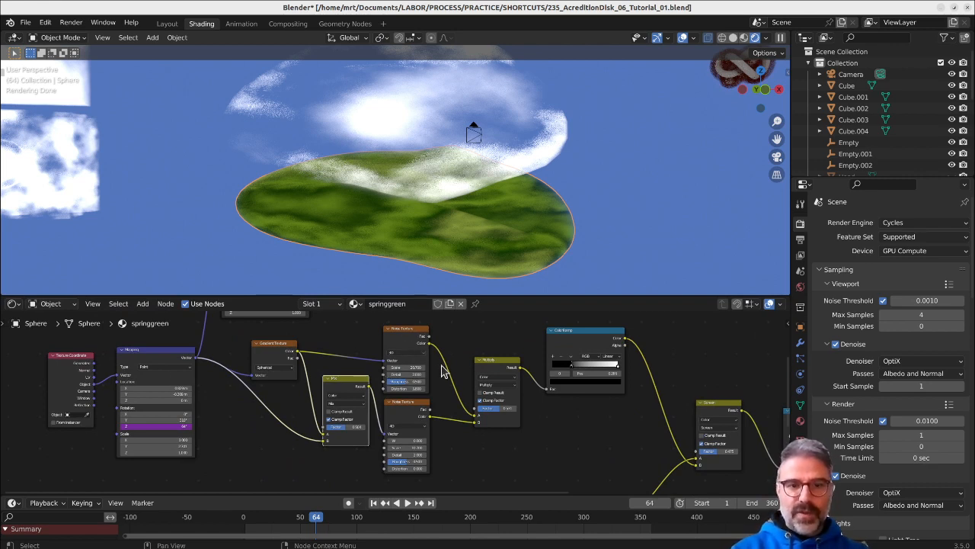
left_click_drag(427, 338, 429, 339)
key("Escape")
middle_click_drag(444, 355, 427, 390)
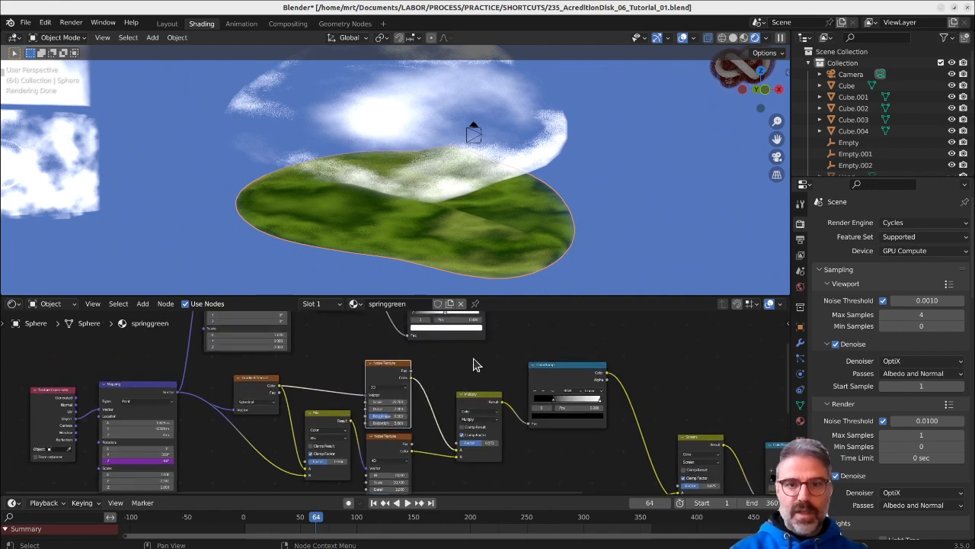
Reposition the Multiply node and its ColorRamp, and delete the unconnected Mapping, Gradient Texture and ColorRamp branch above them.
middle_click_drag(479, 374, 452, 384)
left_click_drag(450, 401, 440, 385)
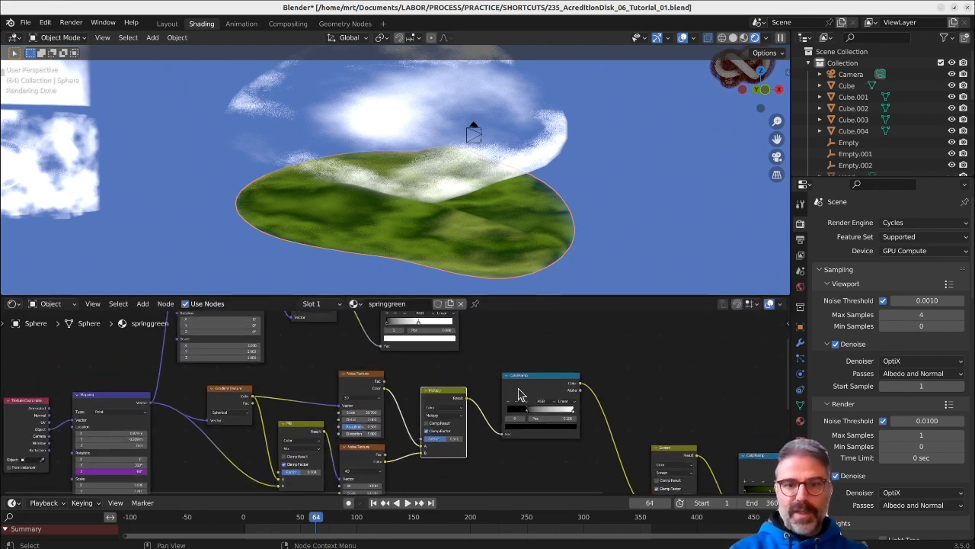
left_click_drag(520, 393, 513, 415)
middle_click_drag(469, 384, 469, 436)
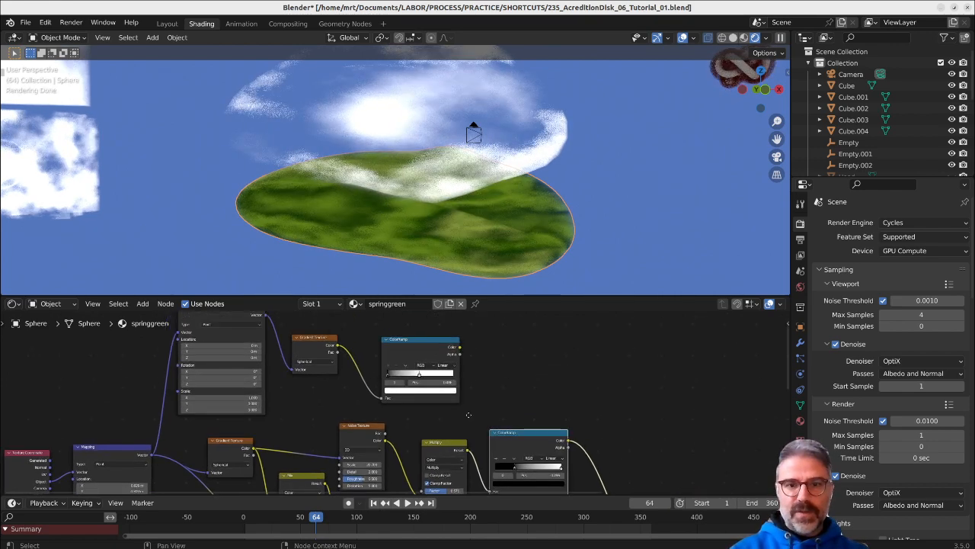
left_click_drag(518, 381, 158, 335)
key("x")
Shift the Noise Texture feeding the Screen node upward and move the Principled Volume farther from the ColorRamp.
middle_click_drag(609, 479, 364, 312)
scroll(496, 378, "up", 2)
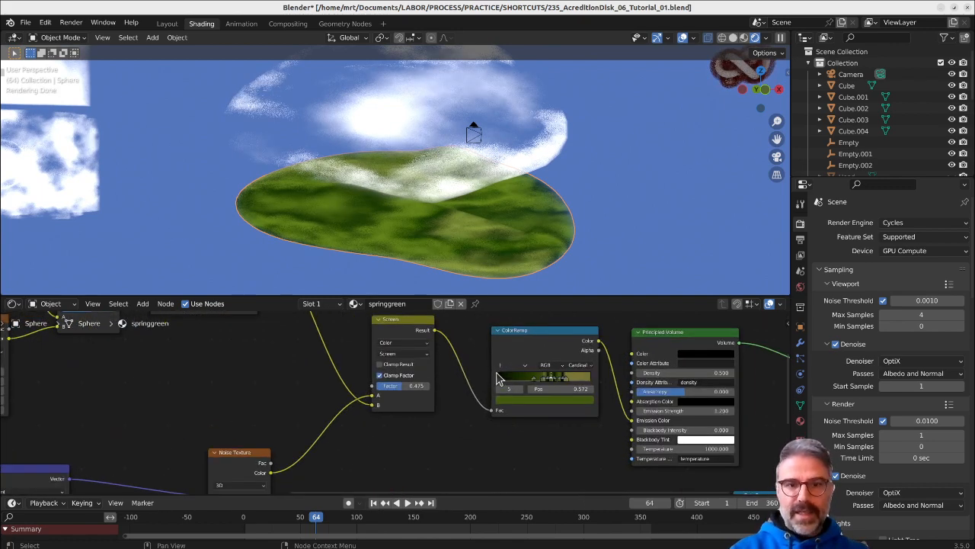
left_click(404, 329)
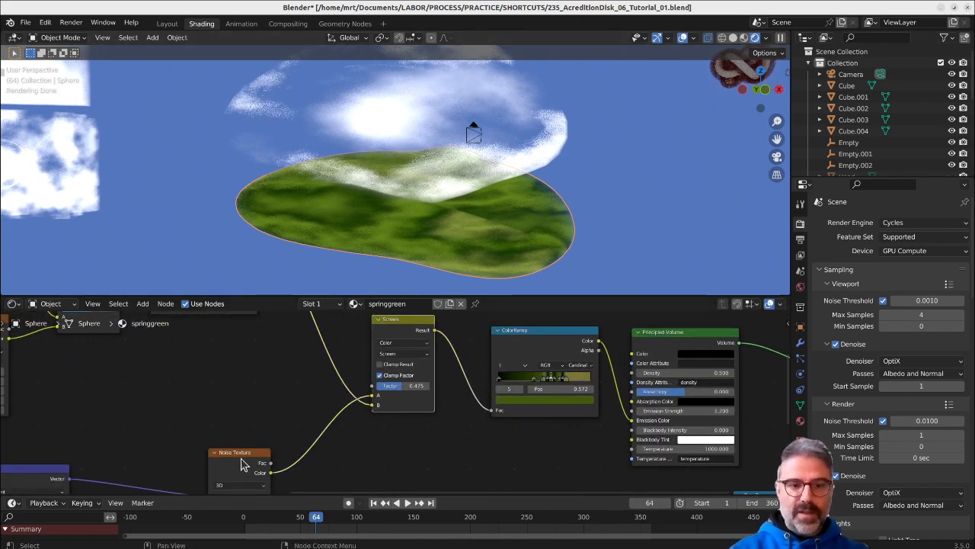
left_click_drag(241, 463, 236, 436)
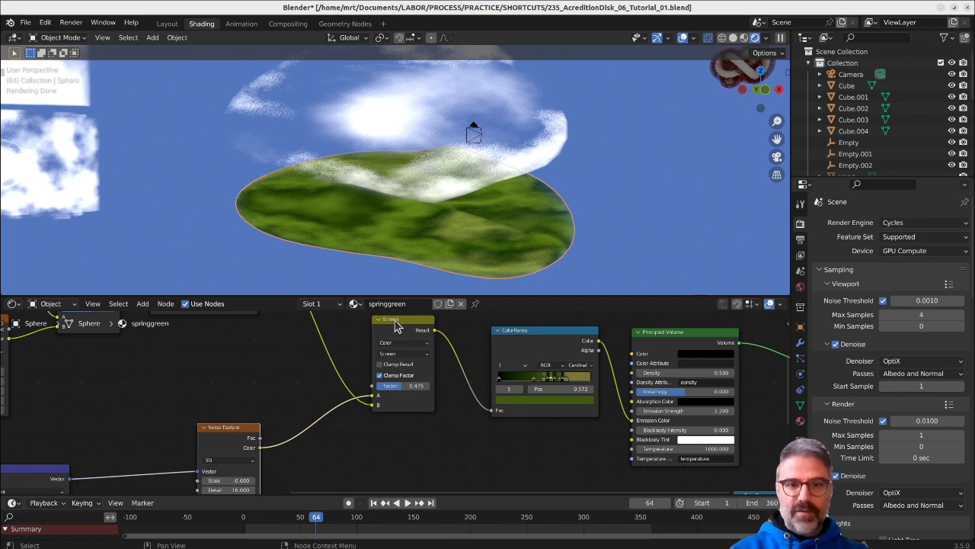
left_click(395, 326)
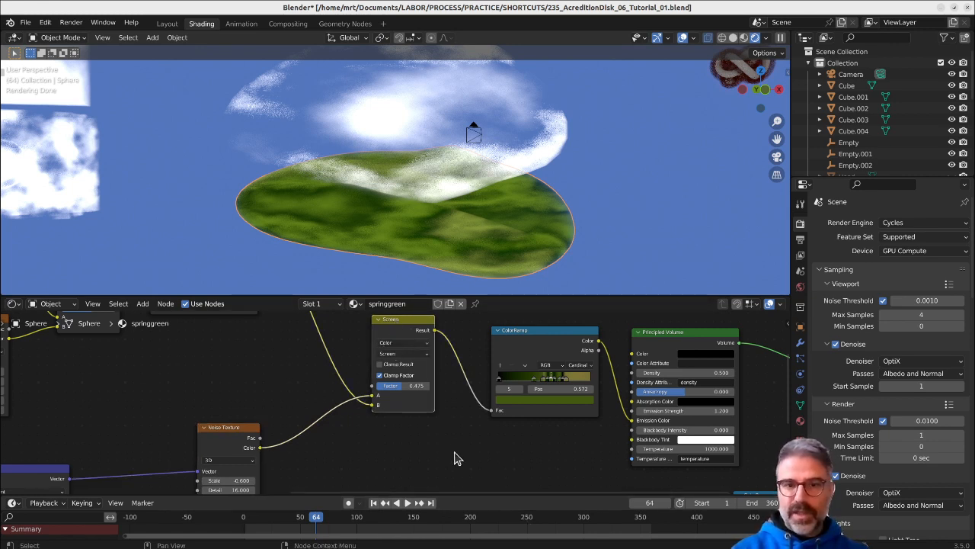
left_click(557, 336)
middle_click_drag(579, 401, 387, 401)
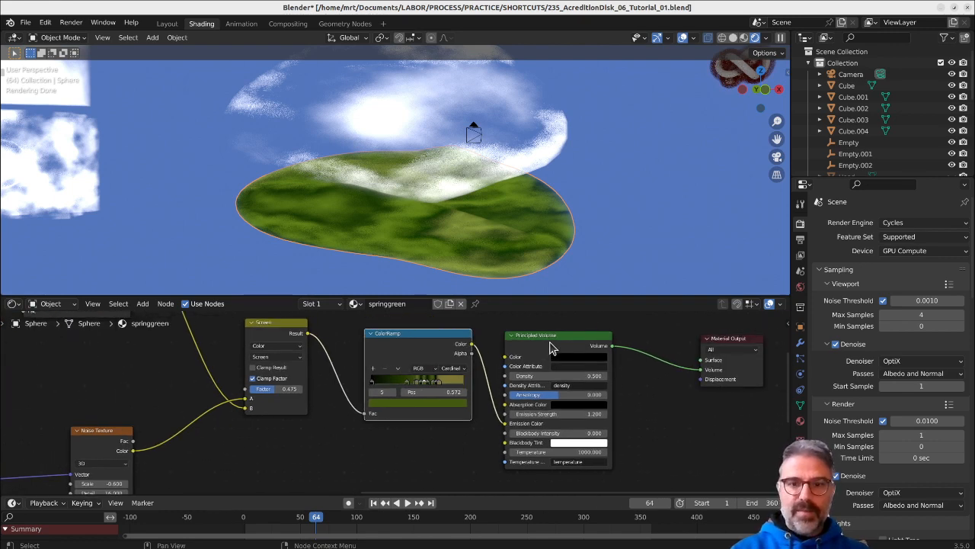
left_click_drag(552, 348, 569, 344)
scroll(425, 393, "up", 2)
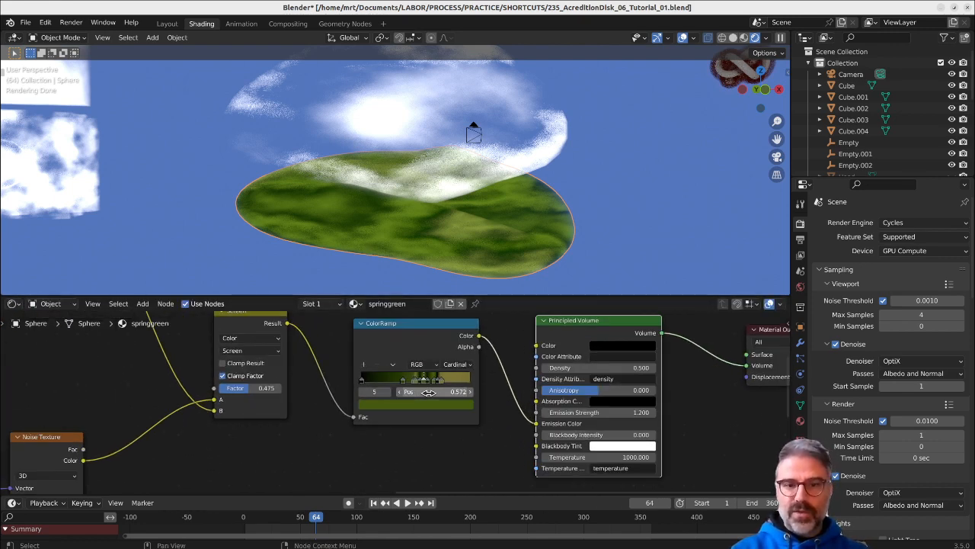
Examine the colour stops of the ColorRamp feeding the Principled Volume, selecting stop 9 and then stop 3.
left_click(446, 381)
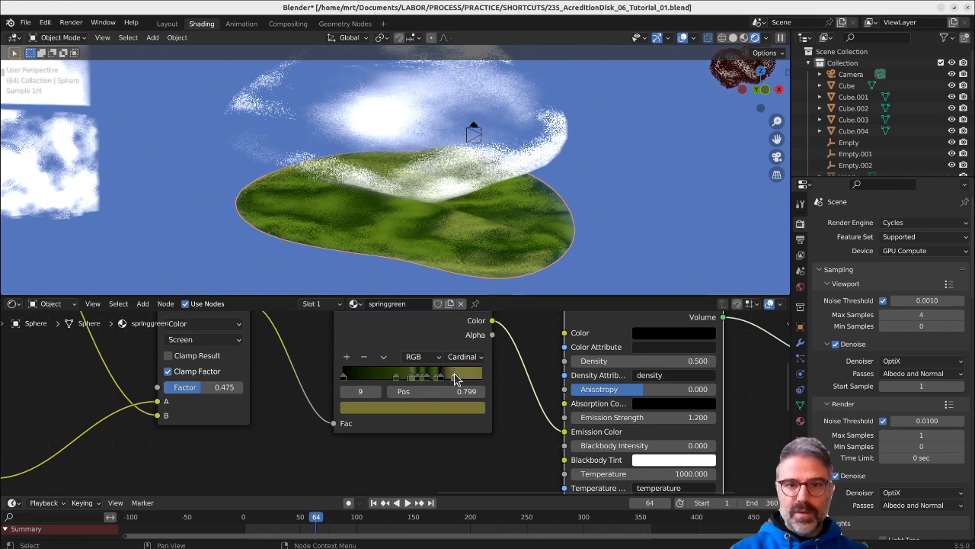
mouse_move(390, 380)
left_mouse_down()
mouse_move(354, 383)
mouse_move(395, 387)
left_mouse_up()
scroll(425, 385, "up", 4)
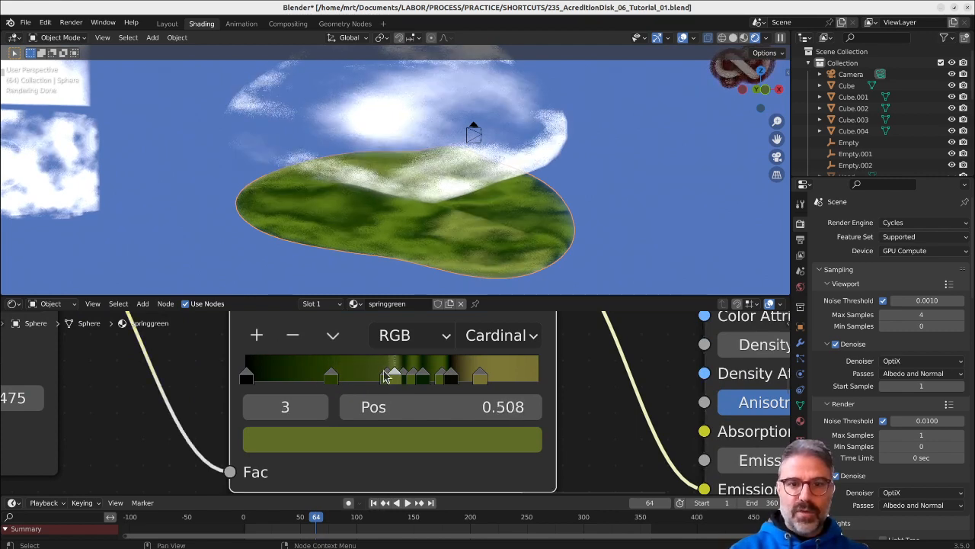
scroll(592, 439, "down", 10)
middle_click_drag(592, 442, 454, 410)
scroll(536, 412, "up", 5)
scroll(506, 431, "down", 2)
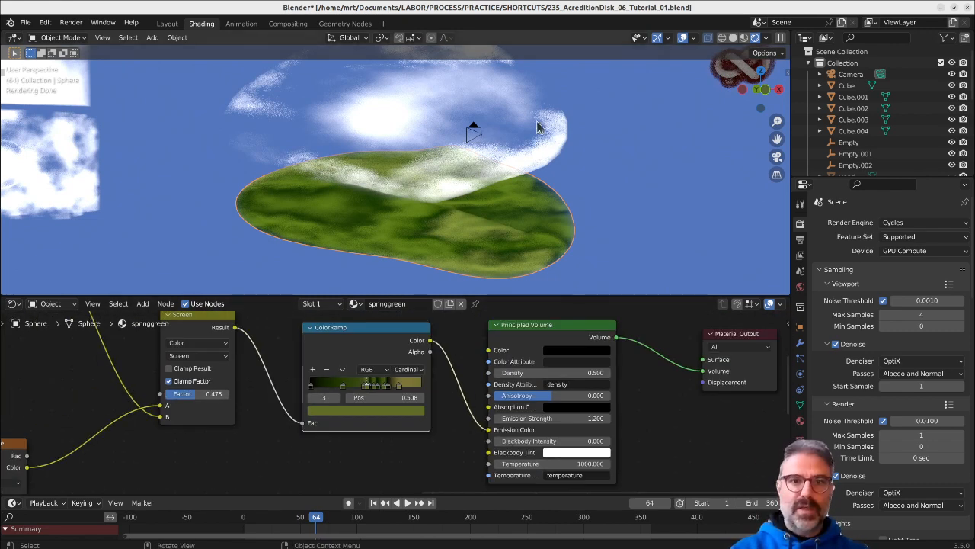
Select the cloud dome above the terrain and try to move its mesh with proportional editing in Edit Mode.
left_click(521, 144)
left_click(489, 223)
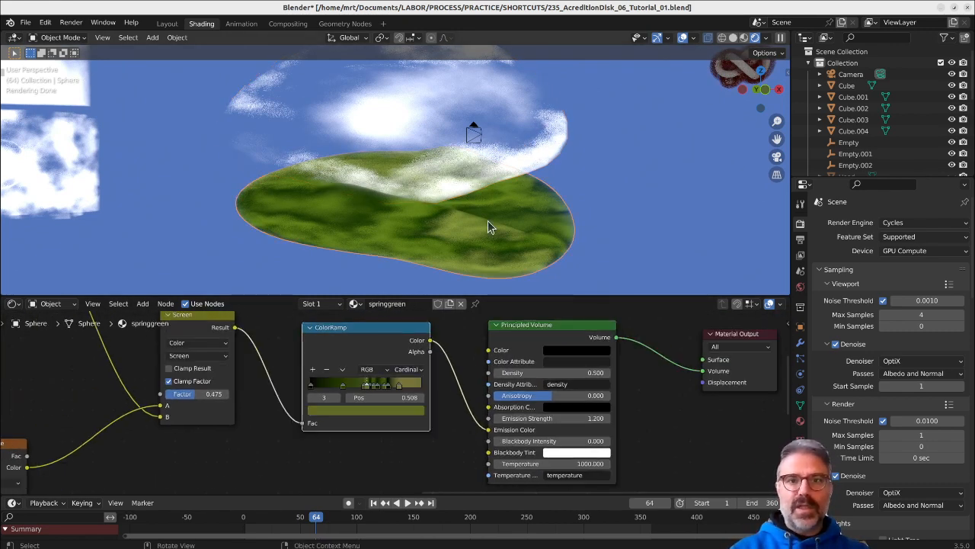
middle_click_drag(488, 220, 456, 205)
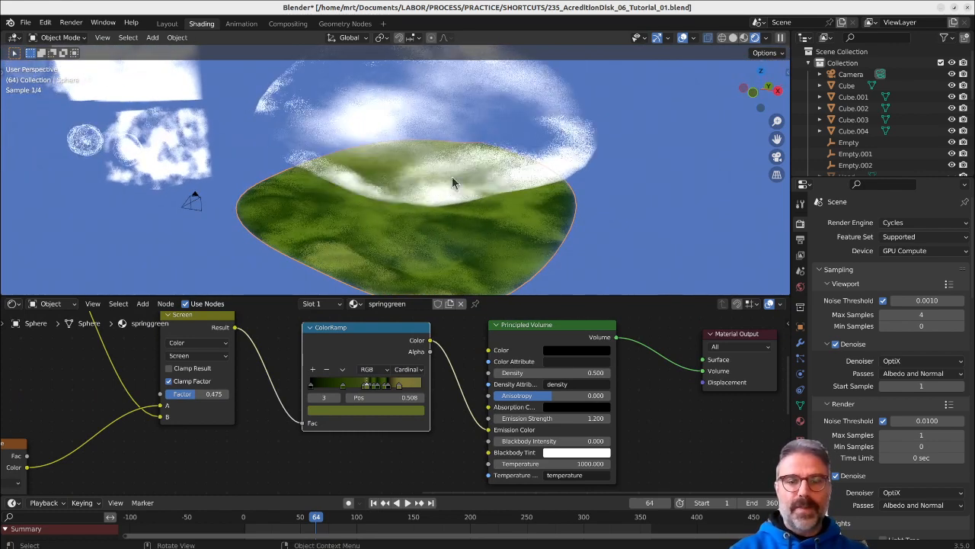
left_click(449, 149)
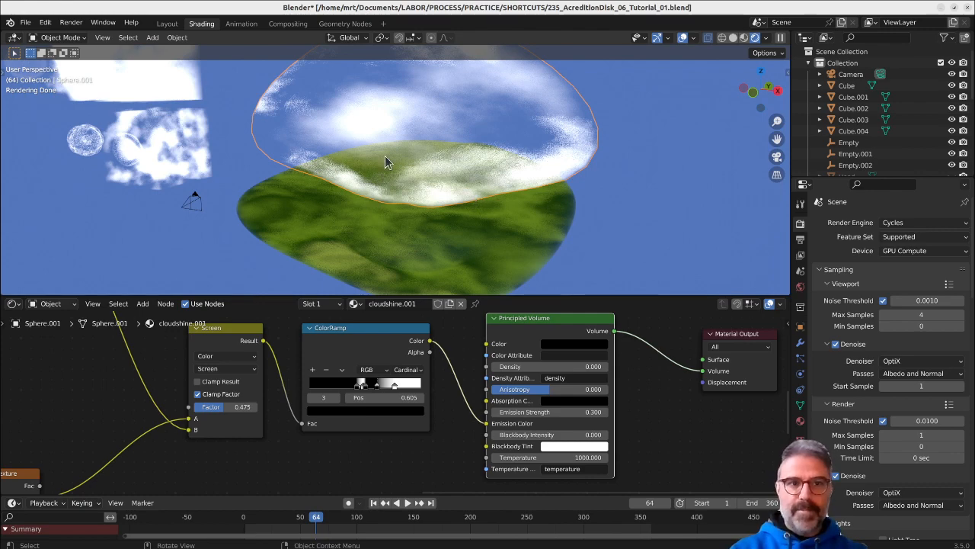
key("Tab")
middle_click_drag(457, 170, 438, 131)
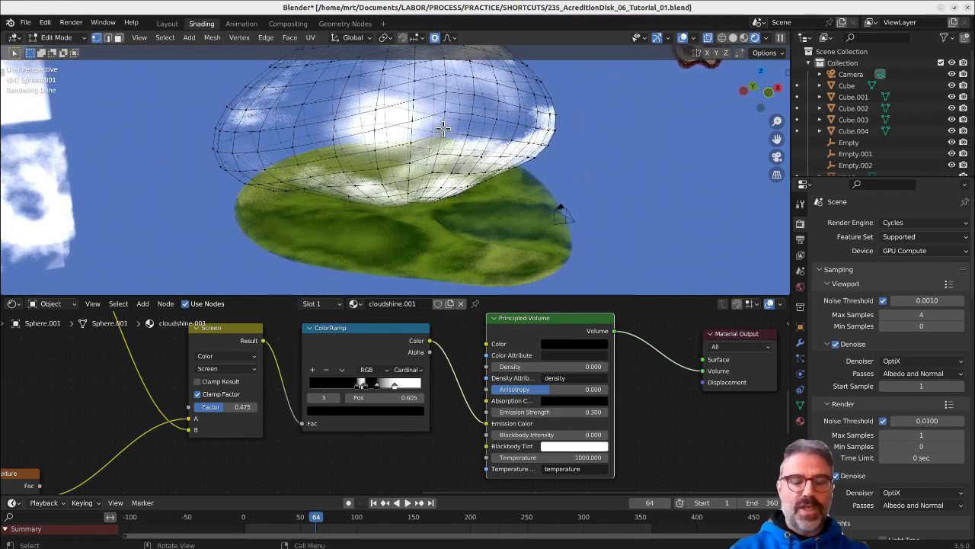
key("g")
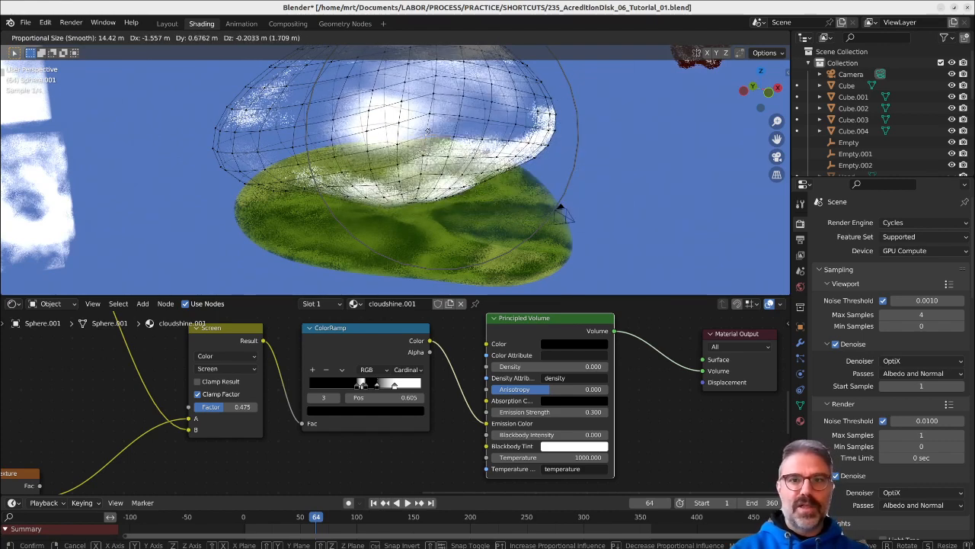
left_click(548, 186)
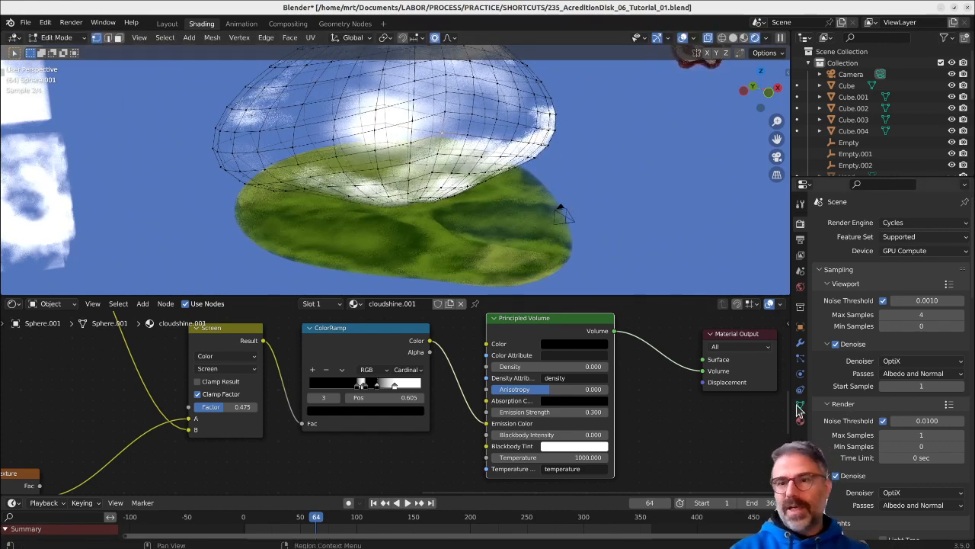
key("Tab")
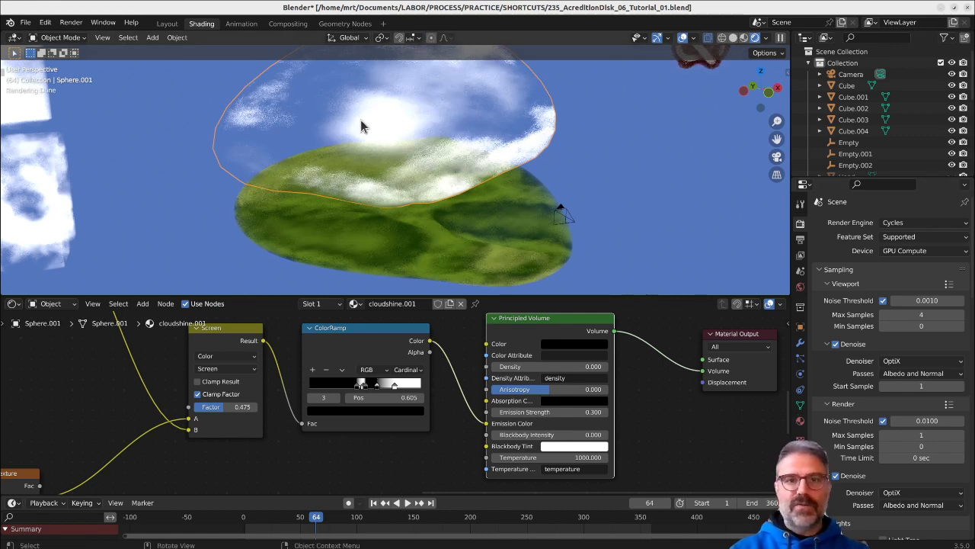
Show the cloud dome's object data properties and view the scene from the front across to the dark red volumes.
left_click(799, 405)
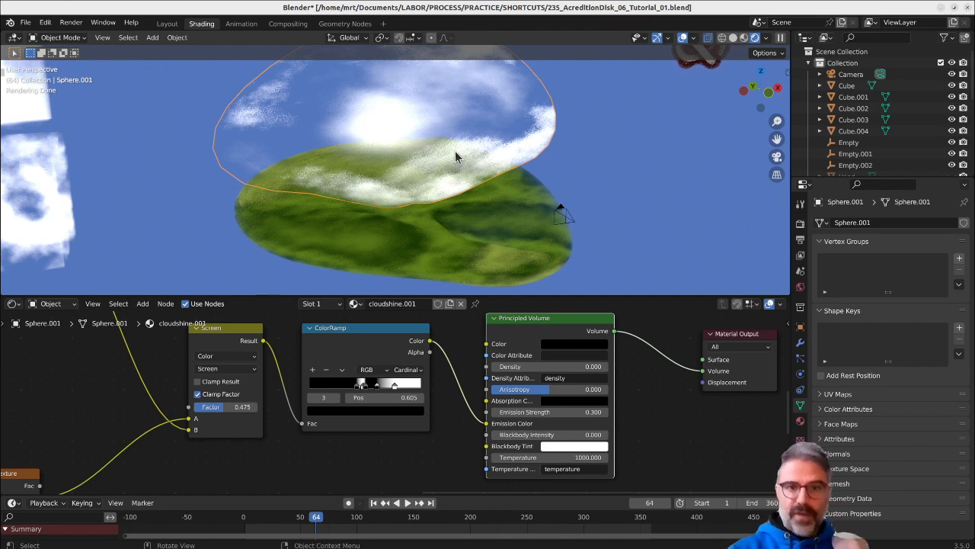
scroll(459, 155, "down", 1)
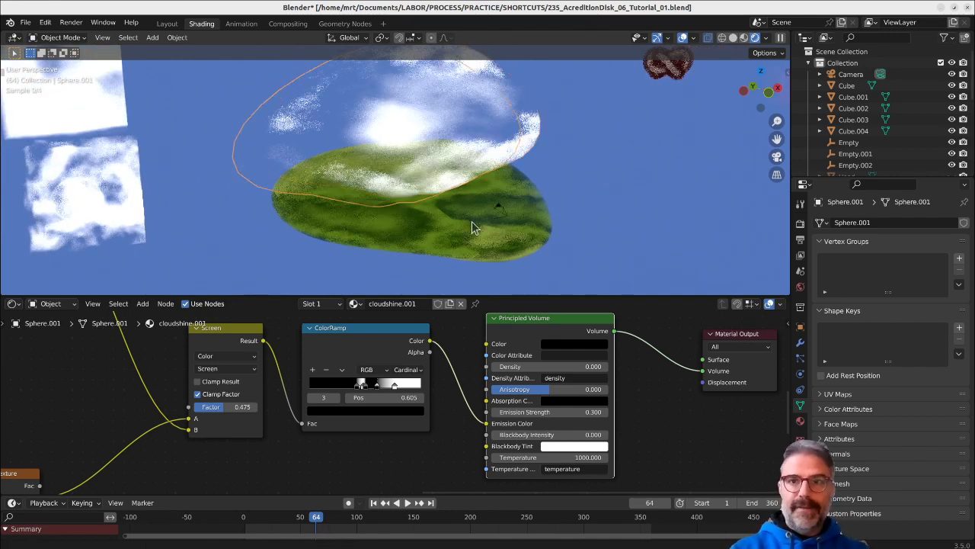
middle_click_drag(586, 180, 494, 206, "shift")
key("KP_1")
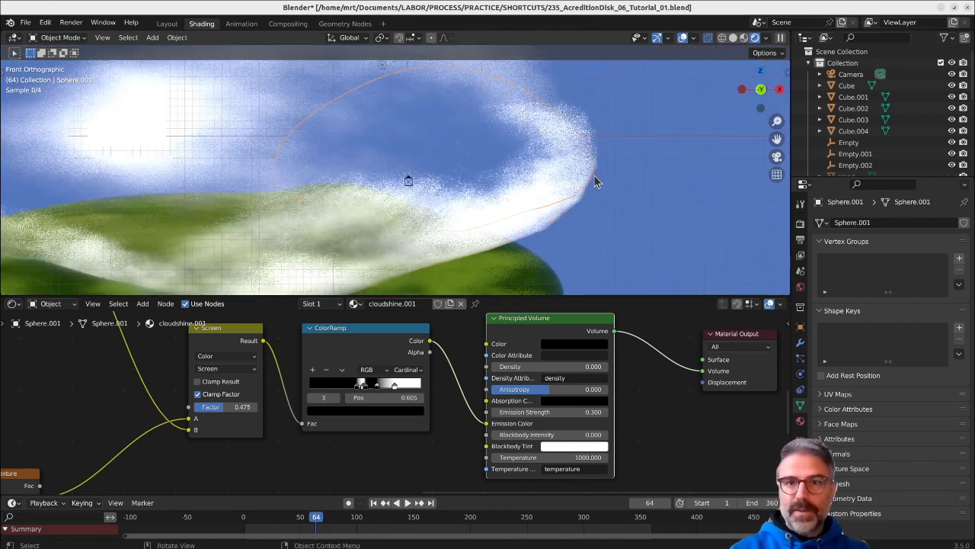
scroll(597, 180, "down", 9)
middle_click_drag(597, 186, 452, 183, "shift")
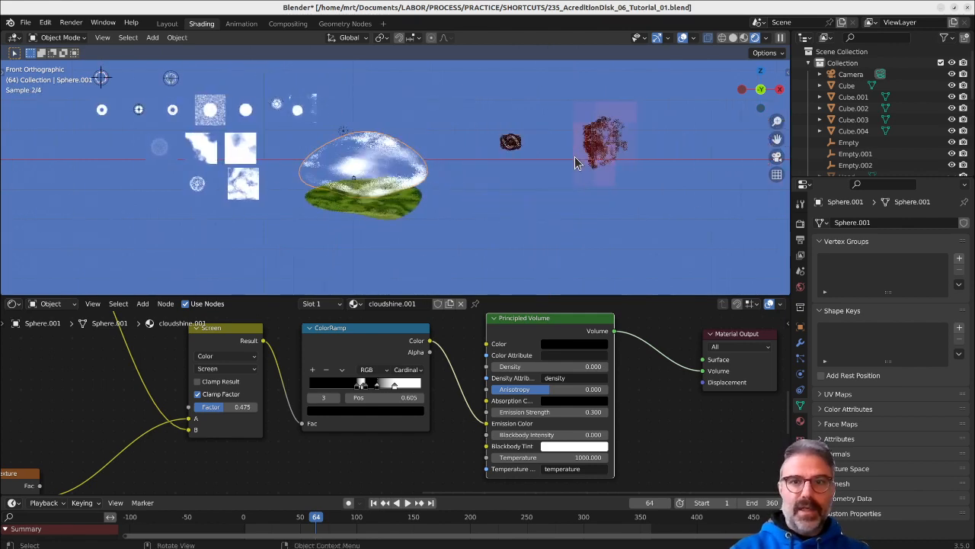
scroll(457, 178, "up", 4)
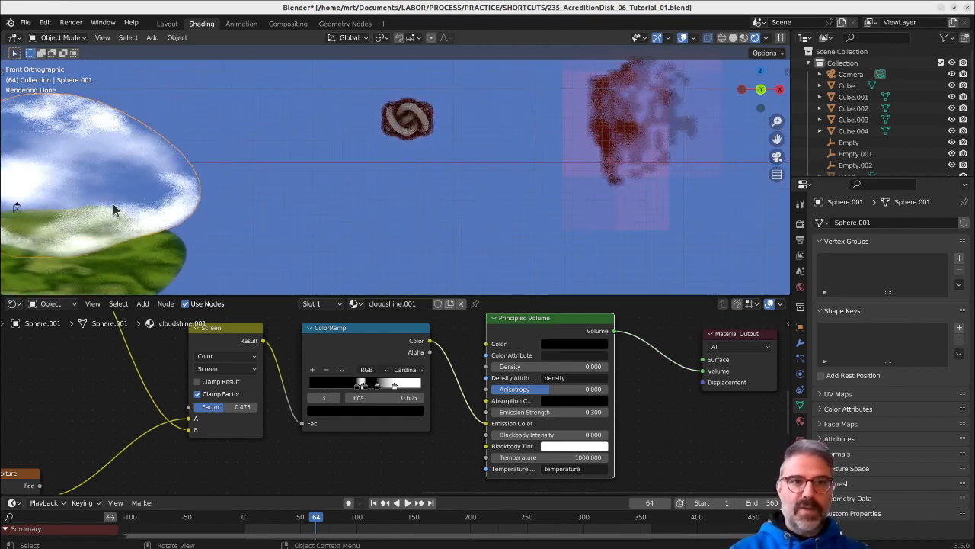
Select the large smoky red Volume.001, followed by the Volume around the grey knot, and frame that one.
left_click(667, 116)
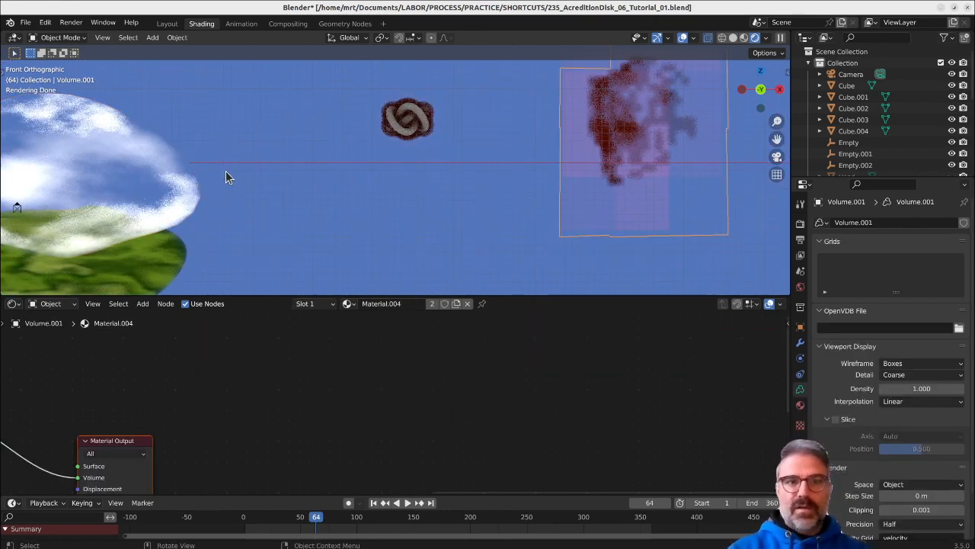
left_click(397, 116)
key("KP_Decimal")
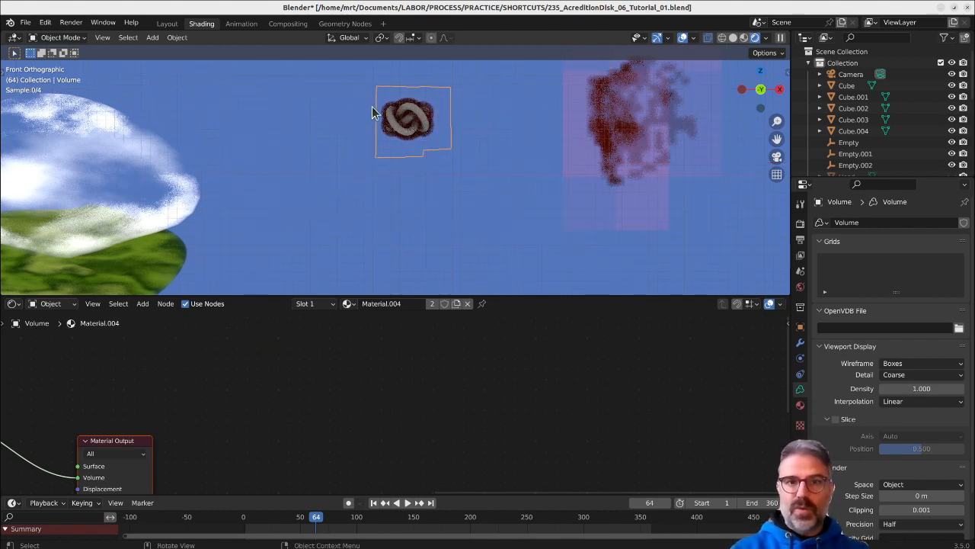
scroll(512, 183, "down", 4)
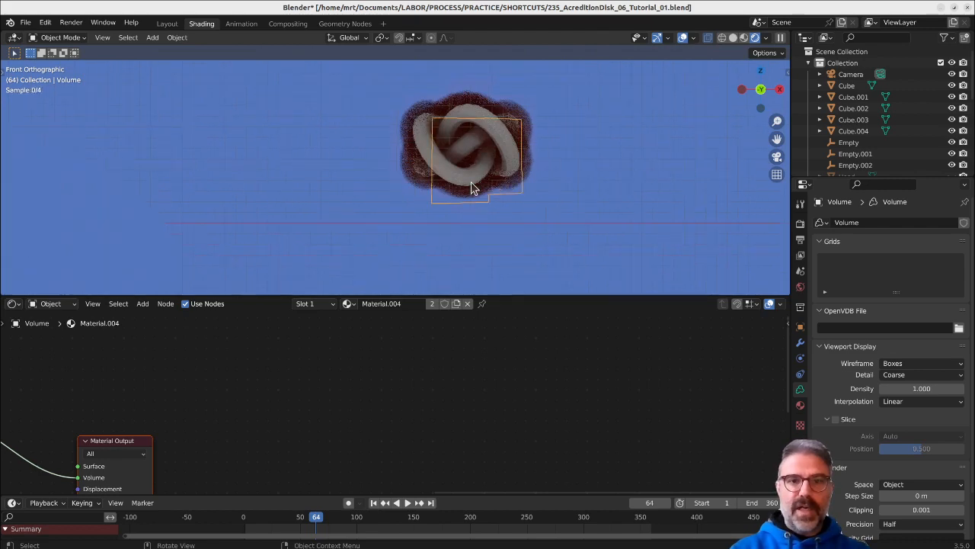
Add an Ico Sphere mesh between the cloud dome and the knot-shaped volume and scale it up.
key("shift+a")
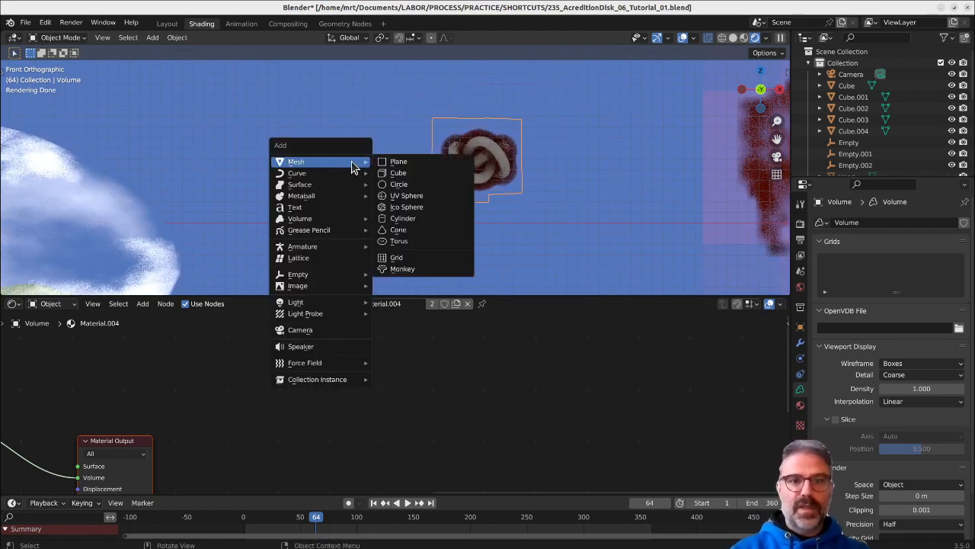
left_click(431, 211)
key("s")
left_click(424, 208)
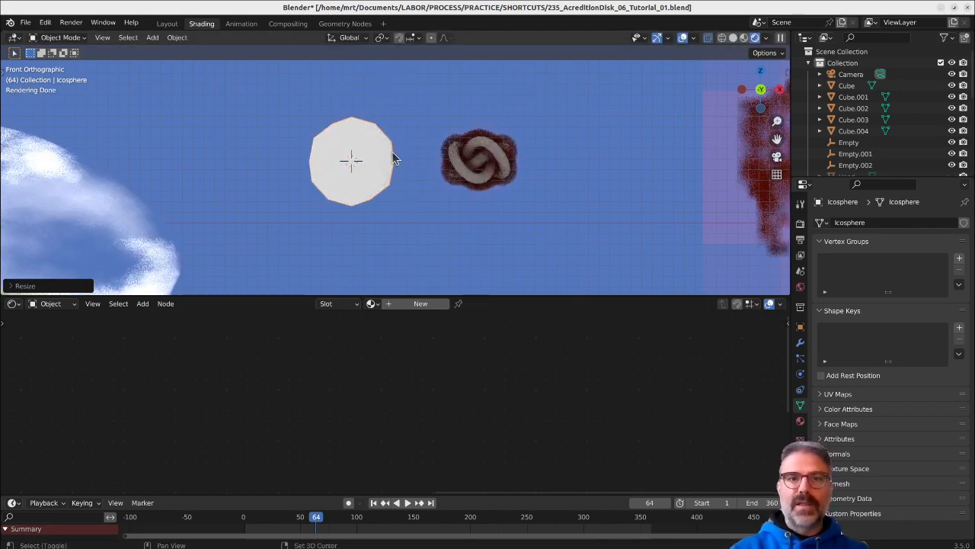
Add an empty Volume object and move it to the open space between the cloud dome and the Icosphere.
key("shift+a")
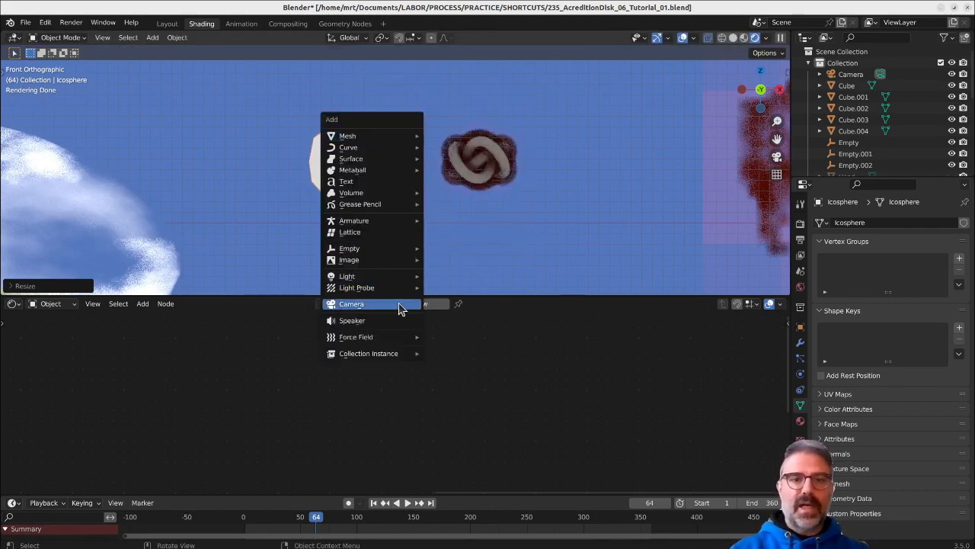
mouse_move(363, 196)
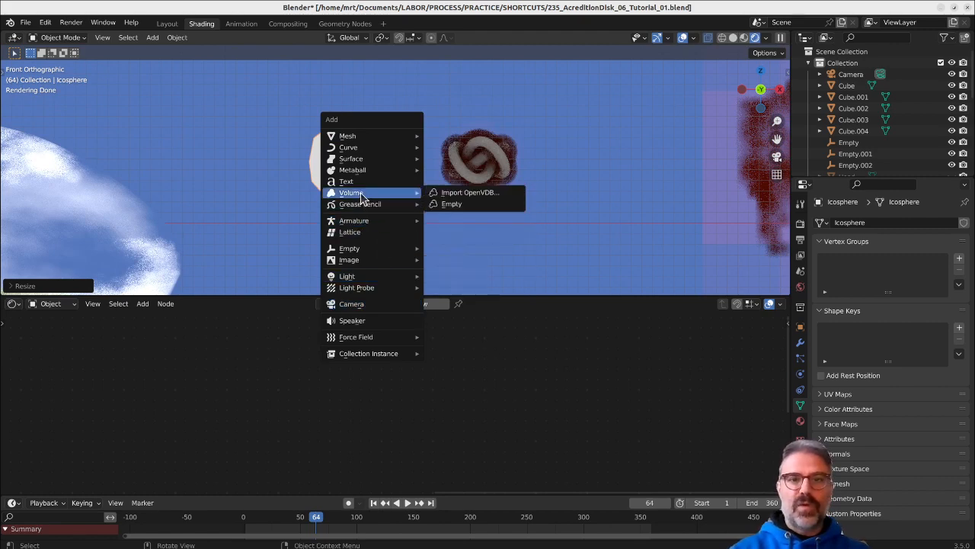
left_click(451, 201)
key("g")
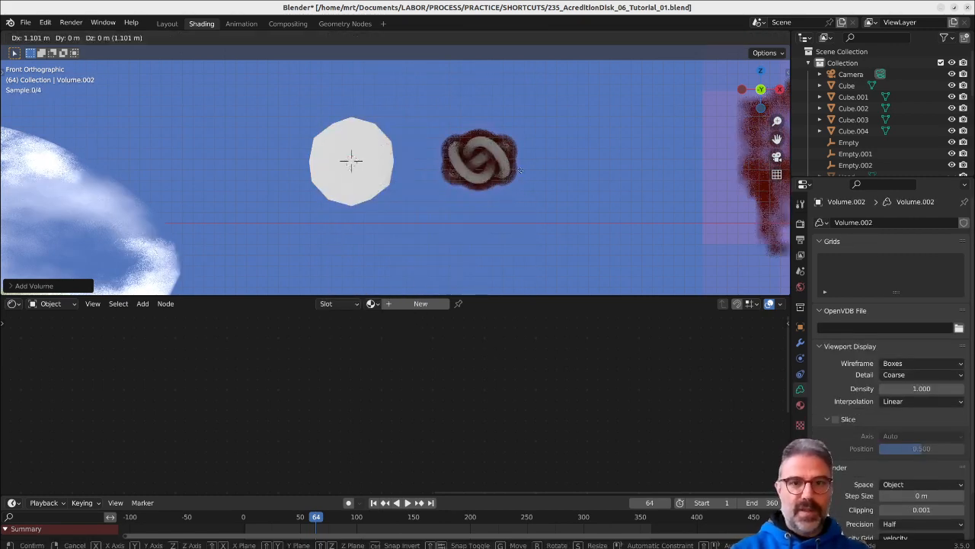
left_click(257, 154)
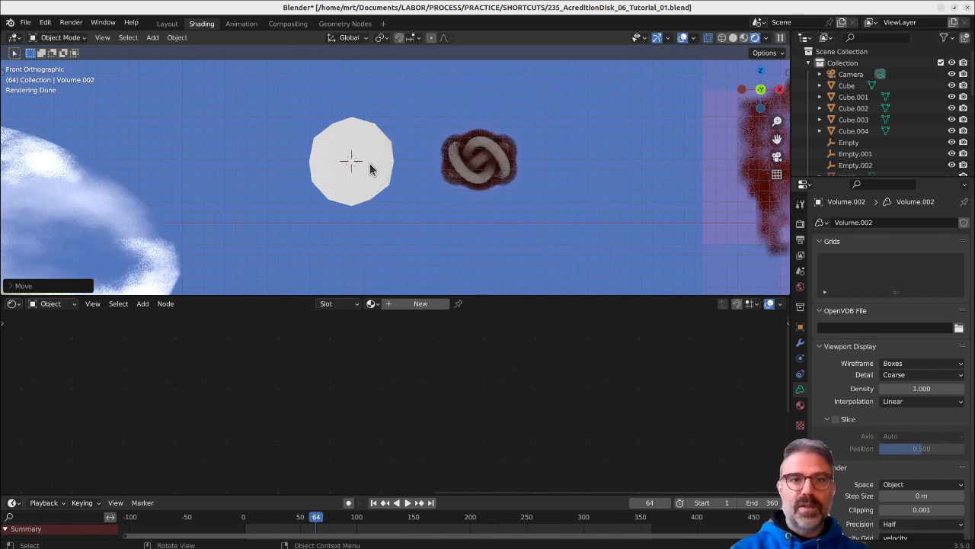
Display the origins of all objects in the viewport and move the empty volume just above the Icosphere.
left_click(693, 38)
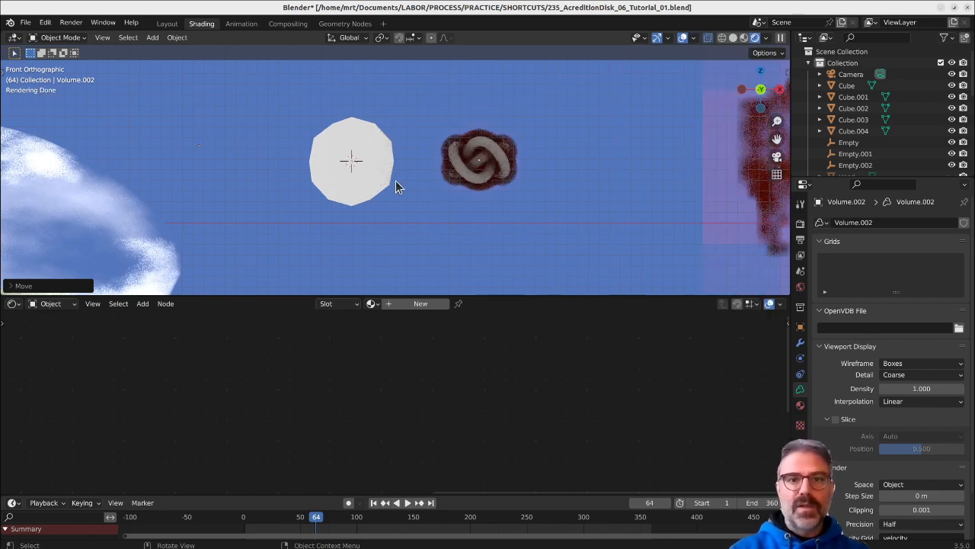
key("g")
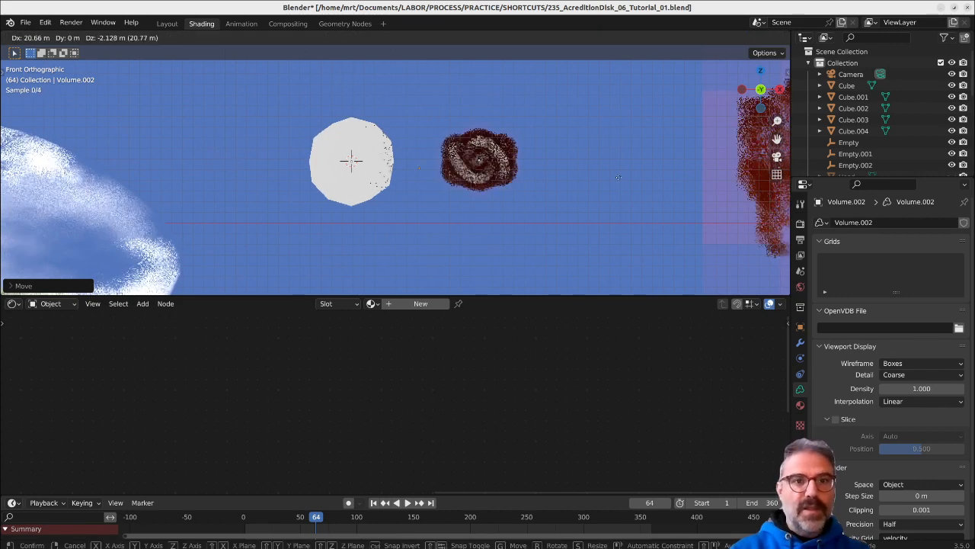
key("Return")
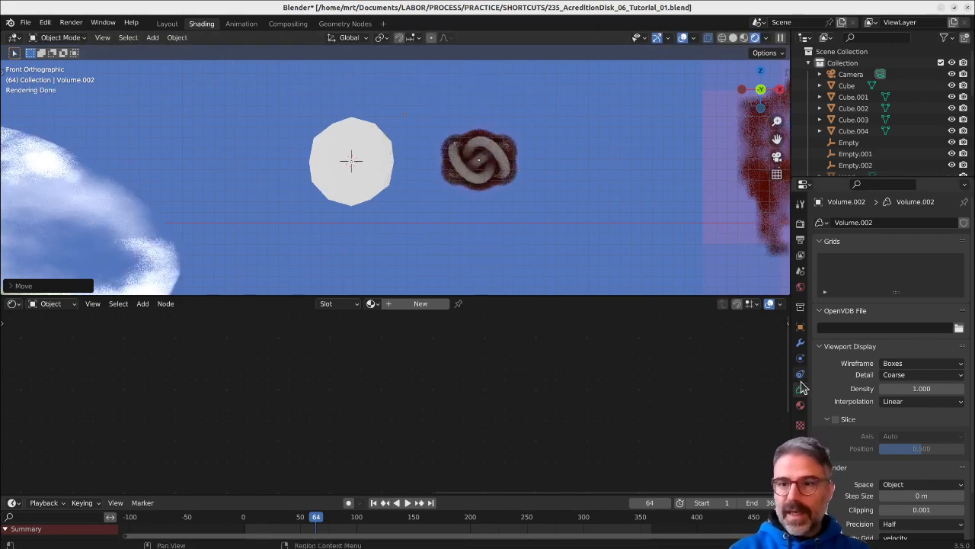
Add a Mesh to Volume modifier to the empty volume and pick the Icosphere as its source object.
left_click(800, 373)
left_click(842, 223)
left_click(842, 224)
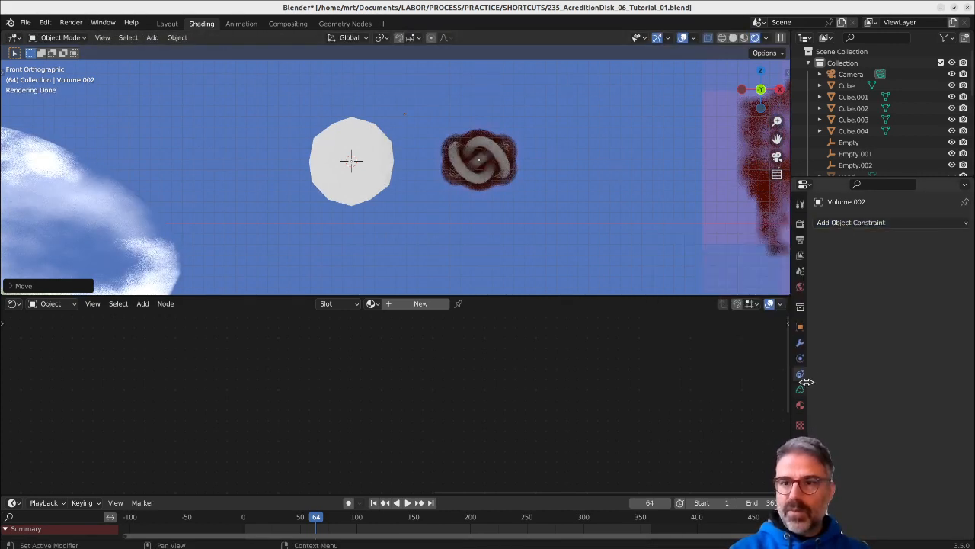
left_click(853, 222)
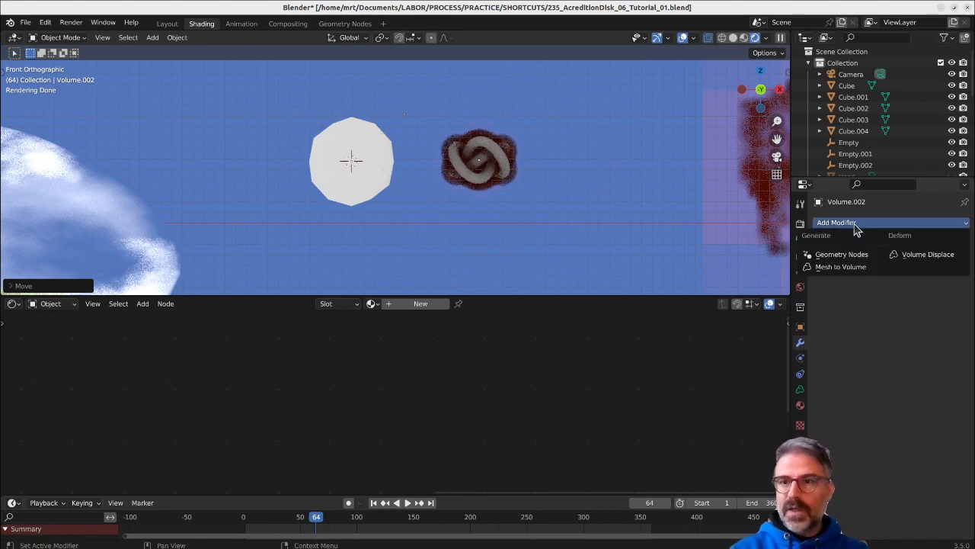
left_click(828, 269)
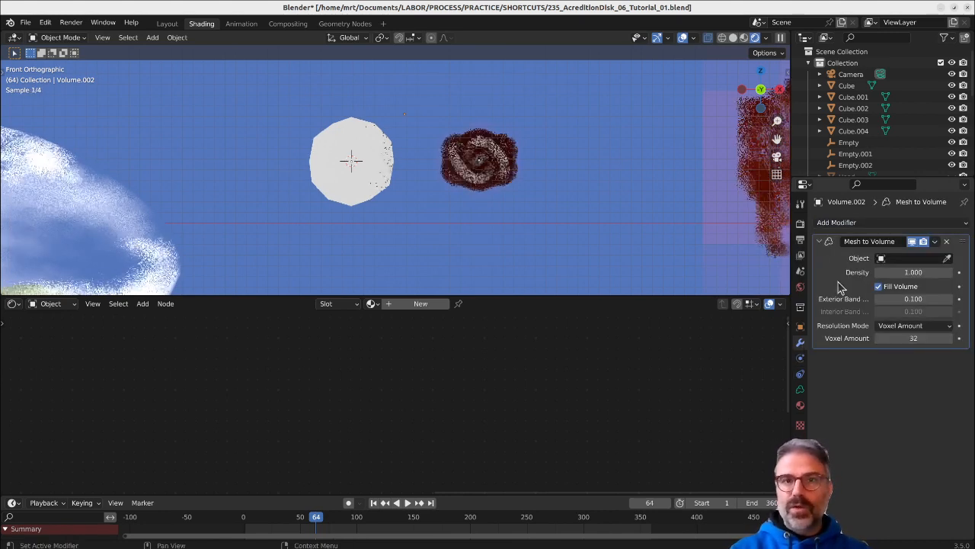
left_click(947, 258)
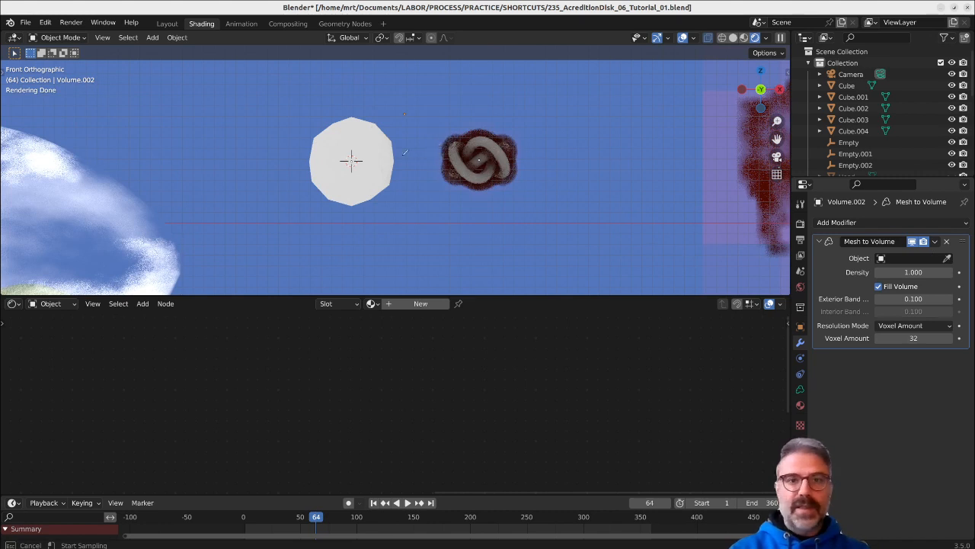
left_click(379, 155)
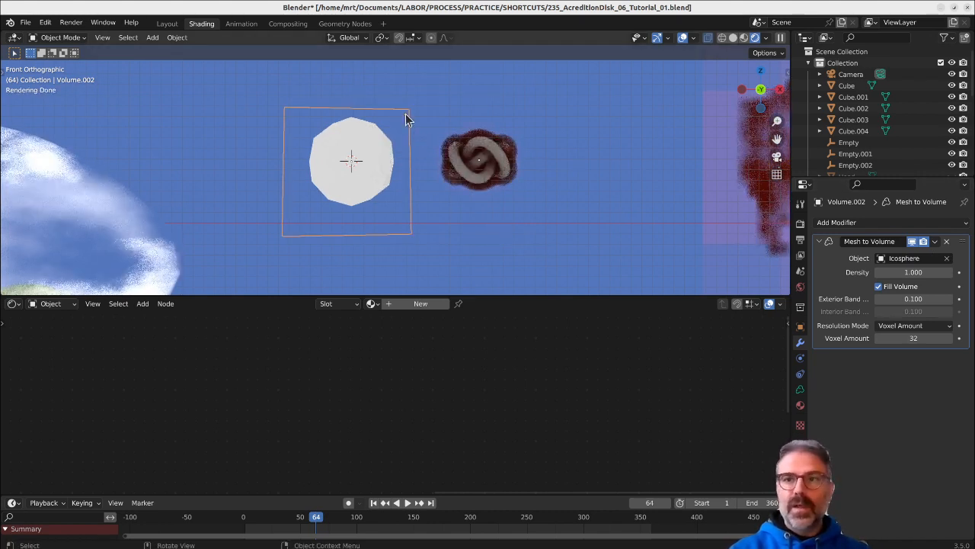
Create a new material for the Icosphere's volume with the default Principled Volume node.
scroll(899, 145, "down", 10)
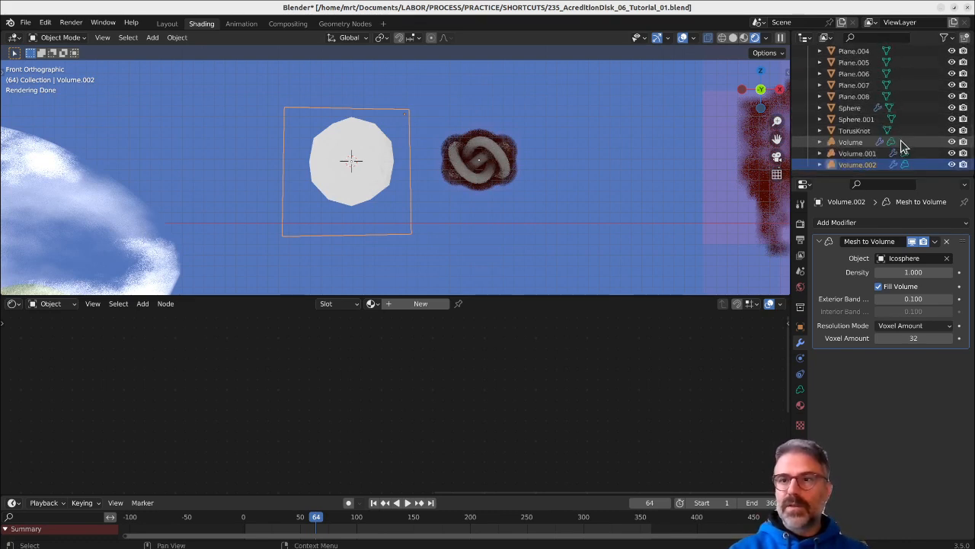
left_click(406, 305)
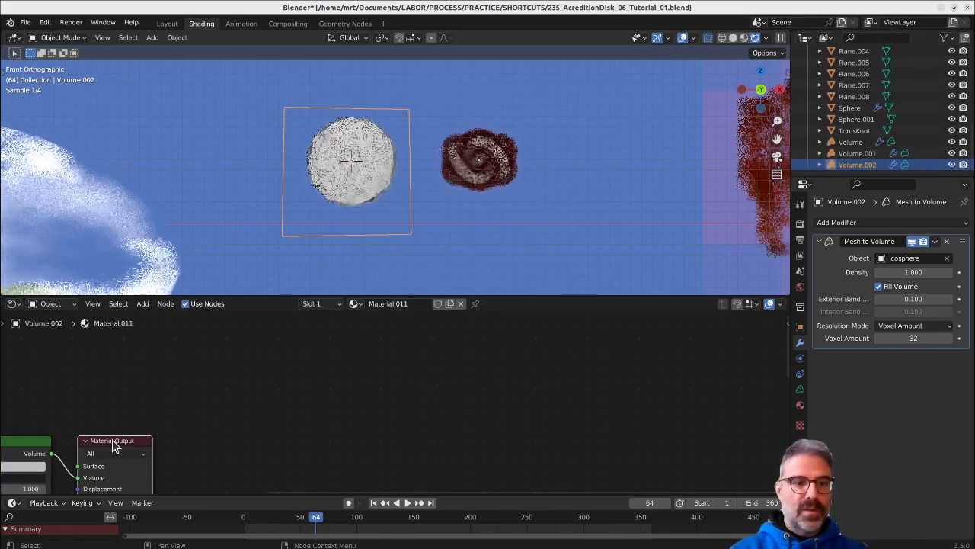
key("Home")
left_click(247, 362)
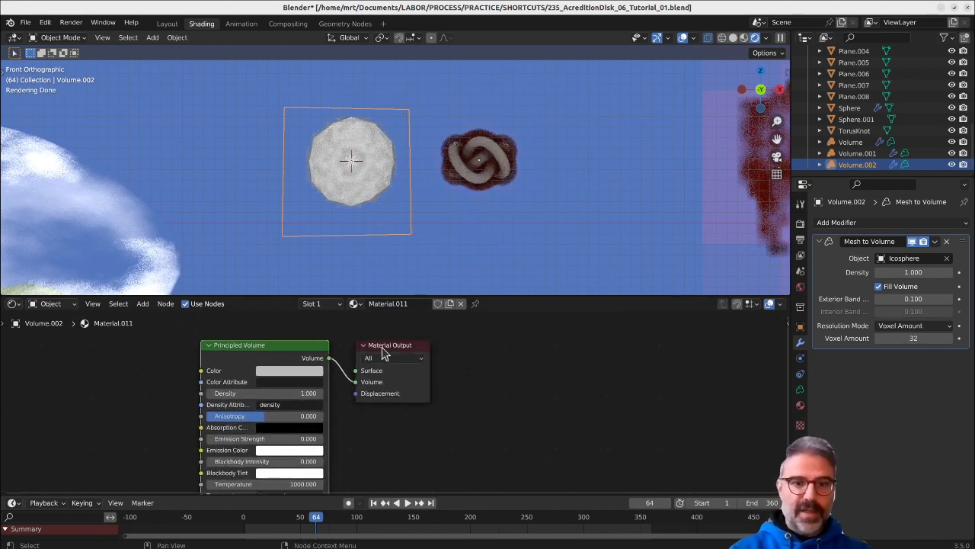
Move the Icosphere mesh about 3 m towards the cloud dome.
left_click(380, 163)
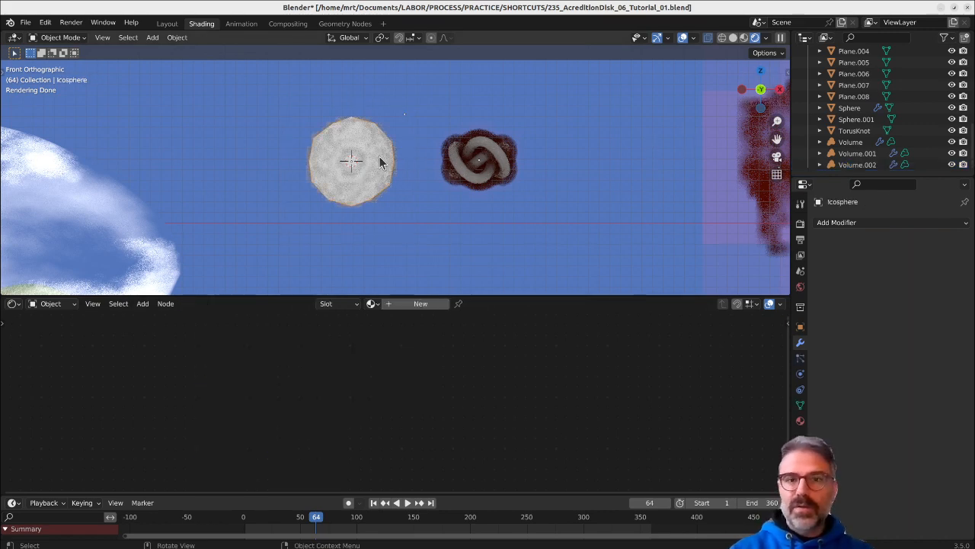
key("g")
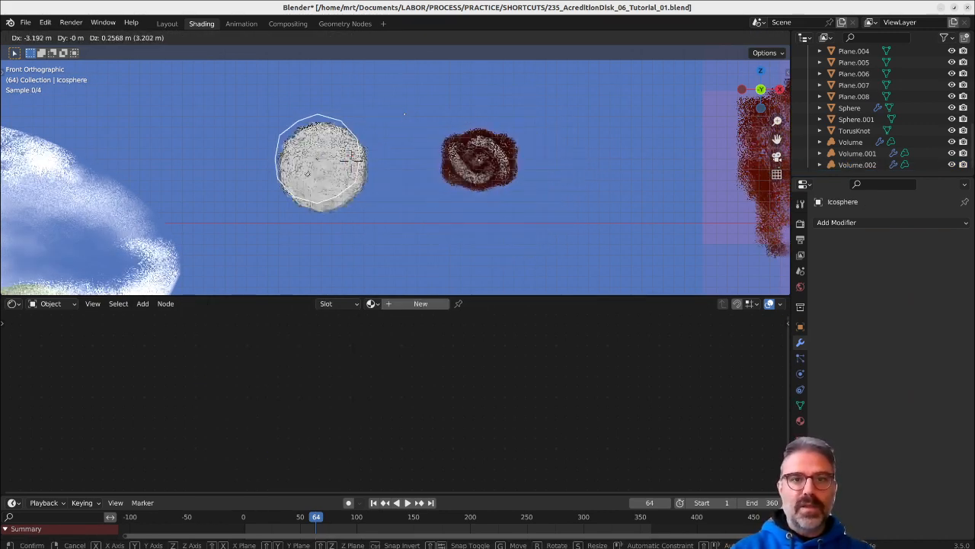
left_click(328, 165)
Try to deform the Icosphere in Edit Mode by moving a vertex with proportional editing.
scroll(350, 165, "up", 4)
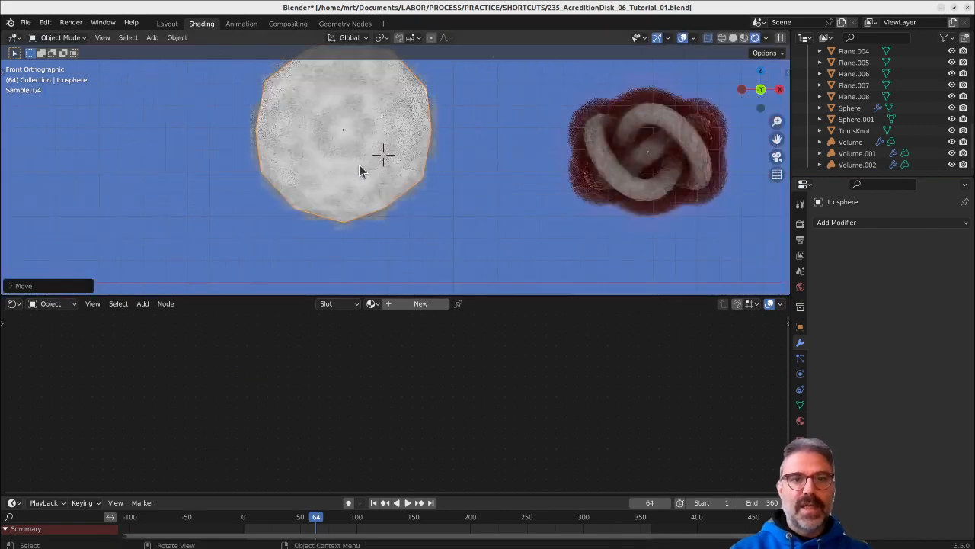
key("Tab")
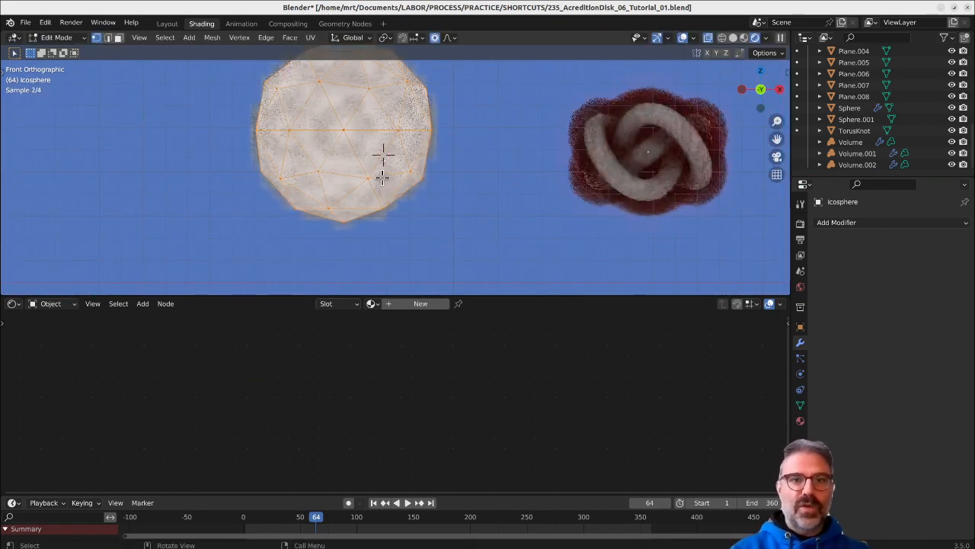
key("g")
scroll(390, 199, "up", 5)
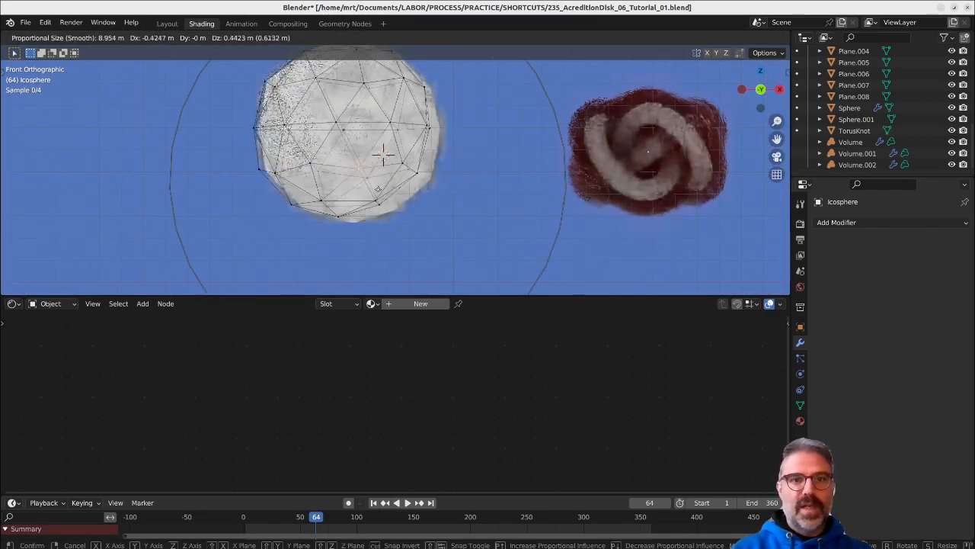
right_click(379, 194)
key("Tab")
scroll(492, 165, "down", 4)
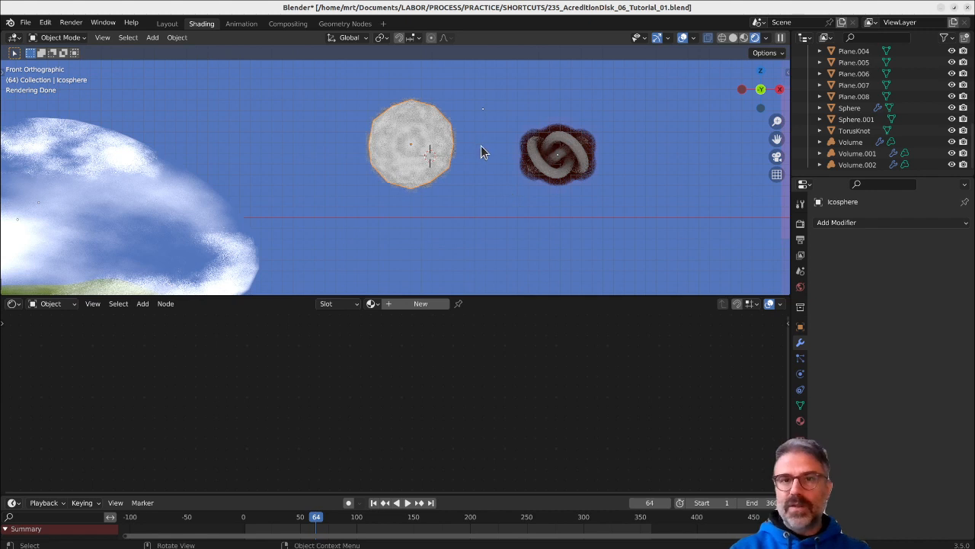
Select Volume.002 and show it in the Geometry Nodes workspace from the front with rendered shading.
left_click(491, 113)
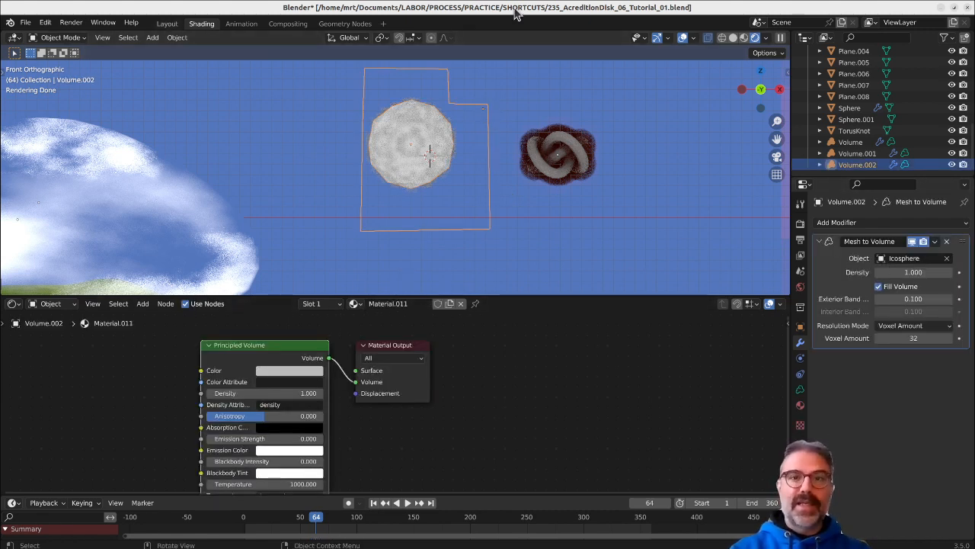
left_click(342, 23)
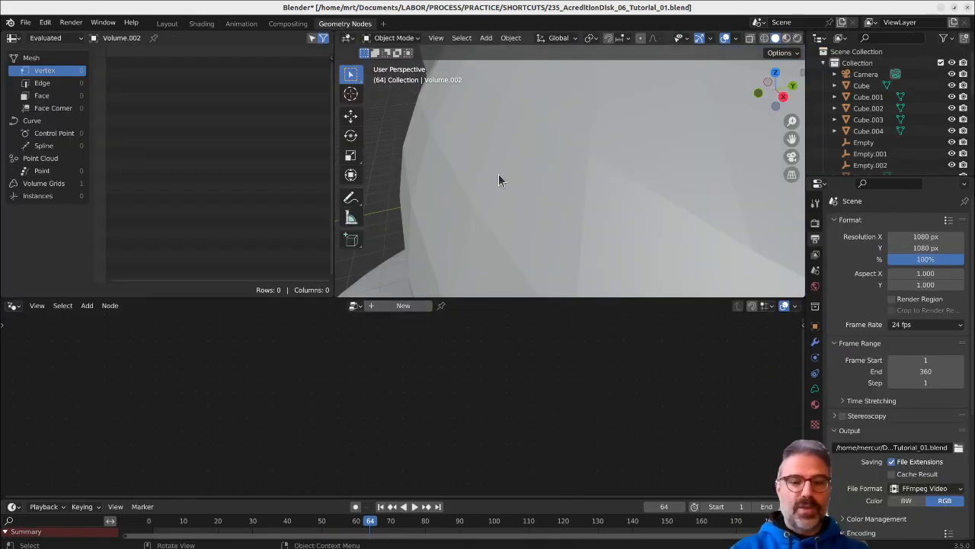
key("KP_0")
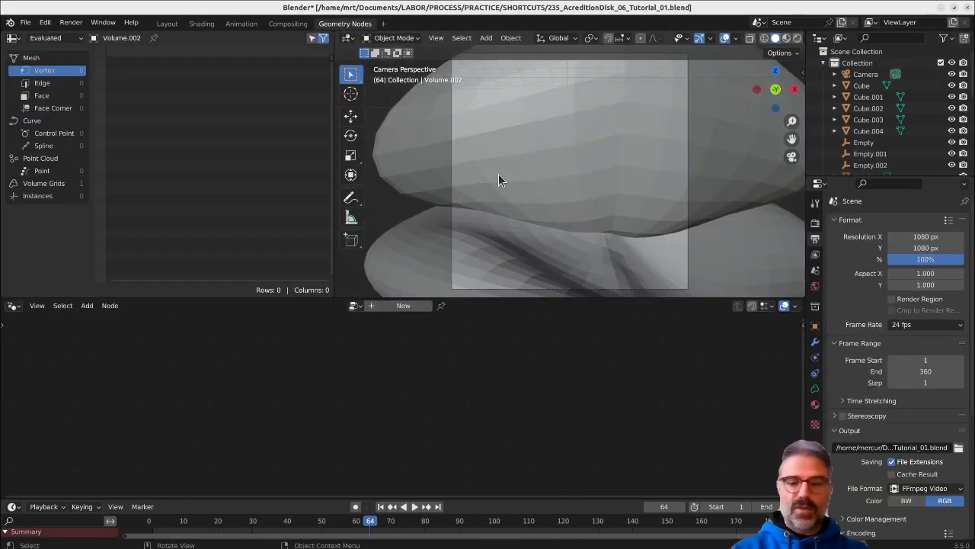
key("KP_1")
key("KP_3")
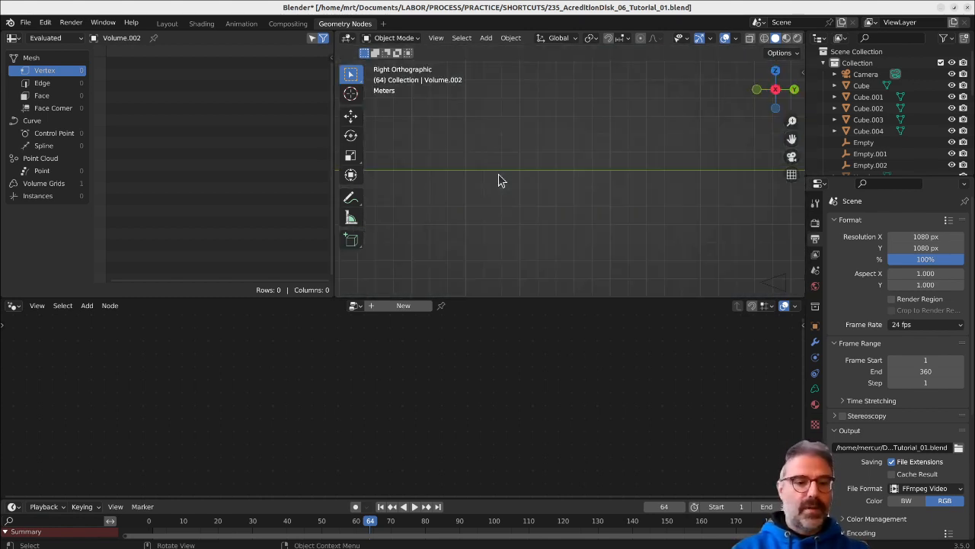
scroll(509, 182, "down", 6)
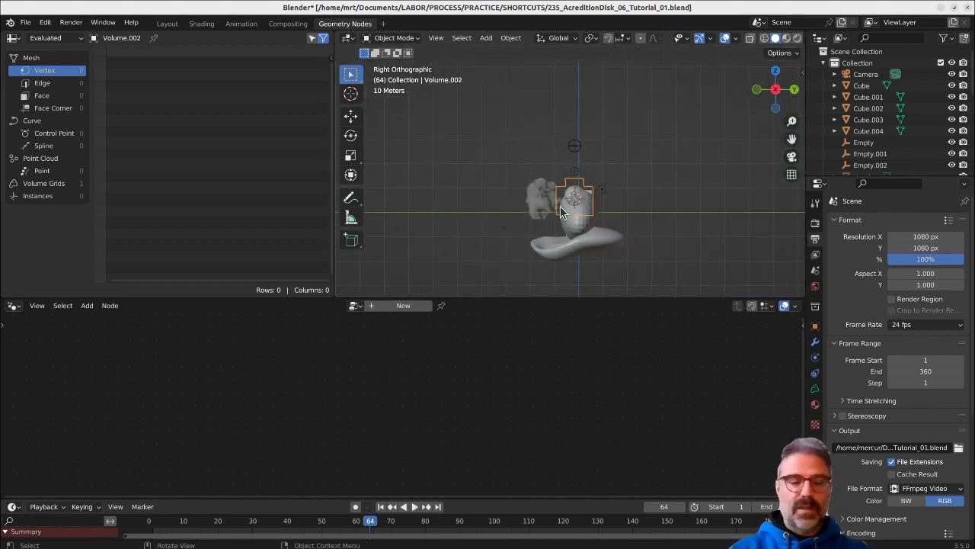
key("KP_1")
scroll(568, 207, "up", 5)
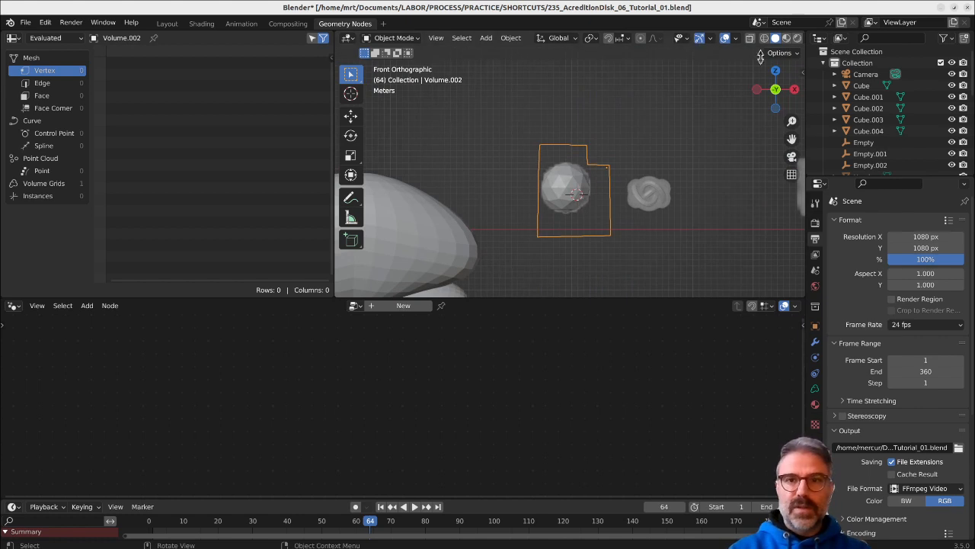
left_click(797, 37)
scroll(564, 206, "up", 2)
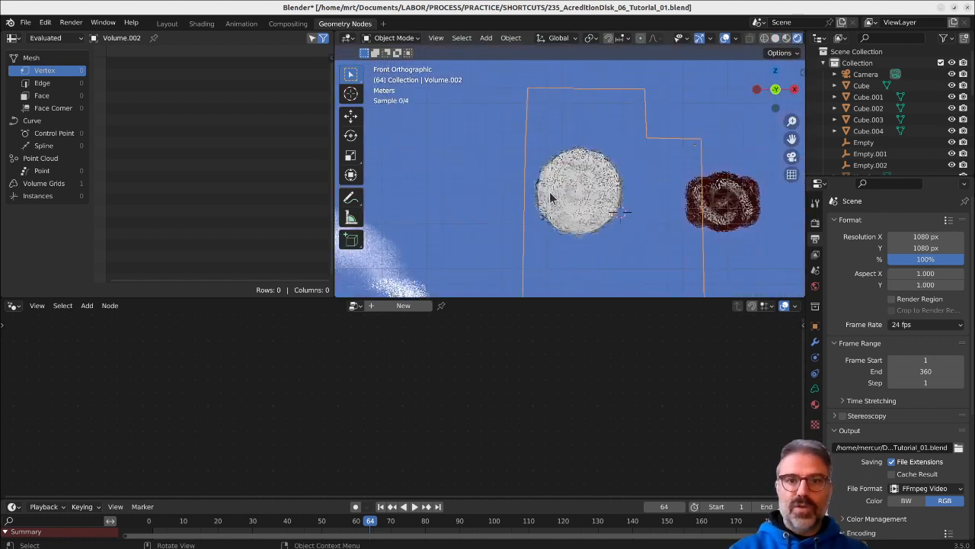
Create a geometry node tree on Volume.002 and insert a Volume to Mesh node between Group Input and Group Output.
left_click(403, 306)
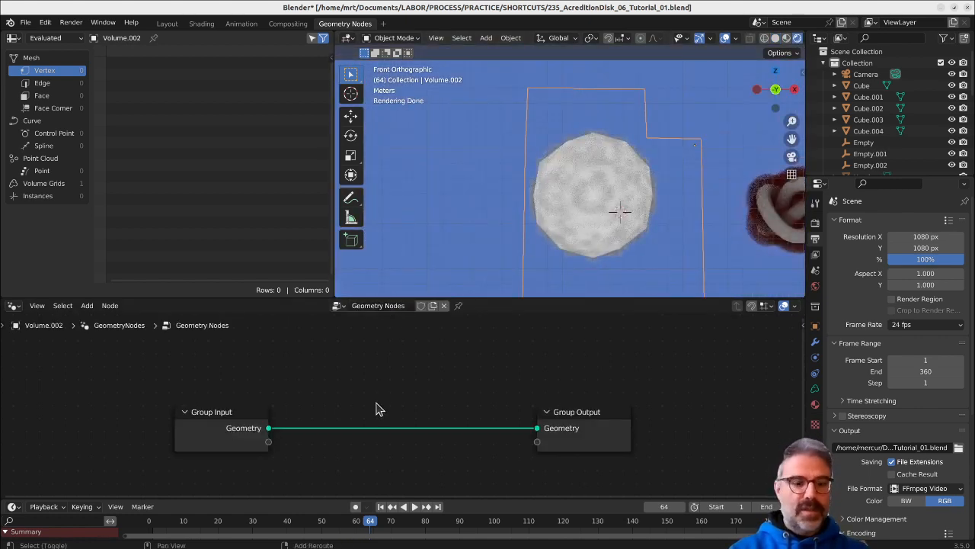
key("shift+a")
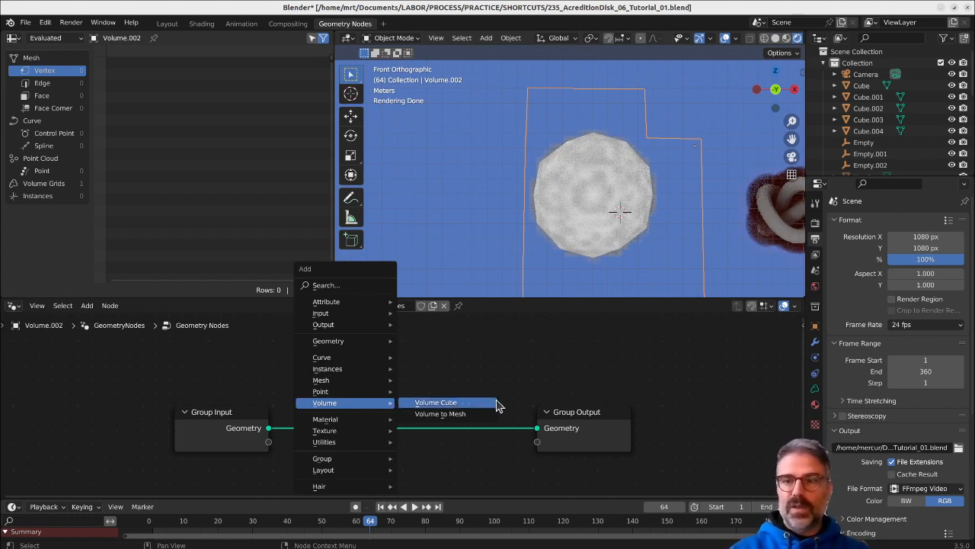
left_click(436, 413)
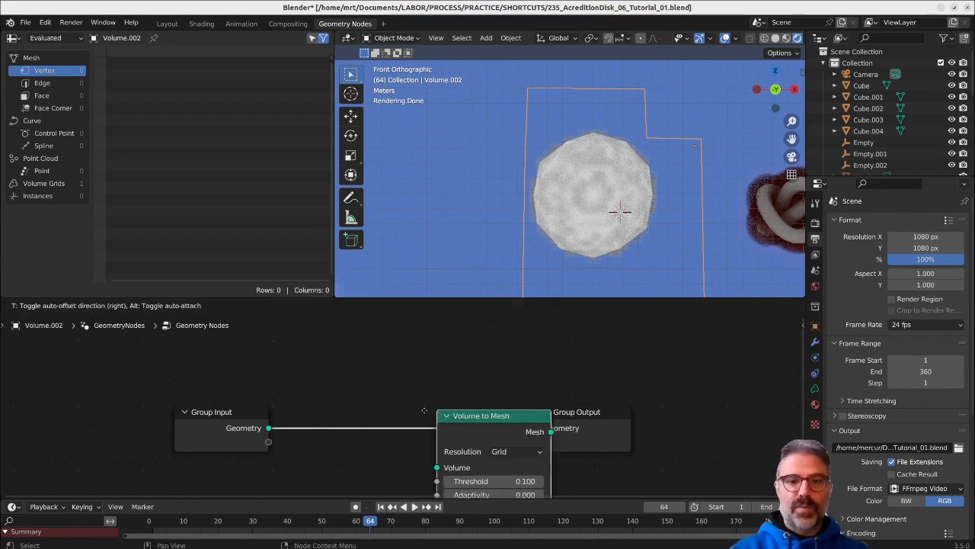
left_click(377, 400)
scroll(584, 203, "up", 4)
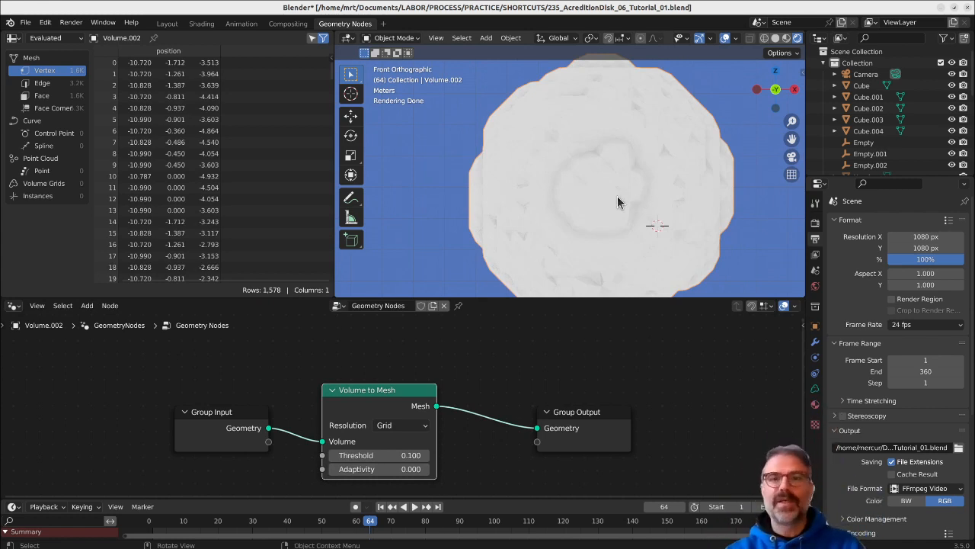
Return to the Shading workspace and frame the cloud dome and green terrain in the viewport.
scroll(582, 208, "down", 2)
scroll(581, 208, "down", 6)
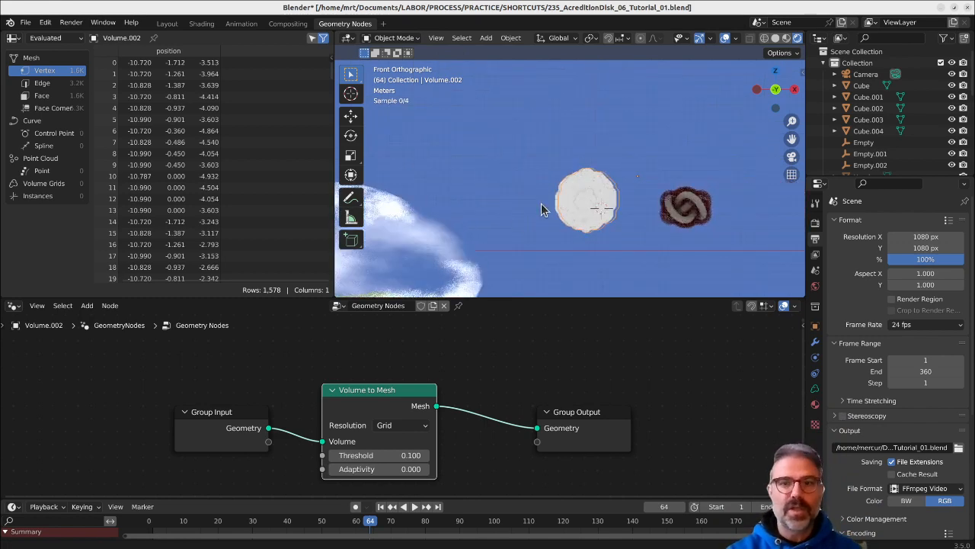
middle_click_drag(510, 229, 616, 163, "shift")
scroll(526, 205, "up", 5)
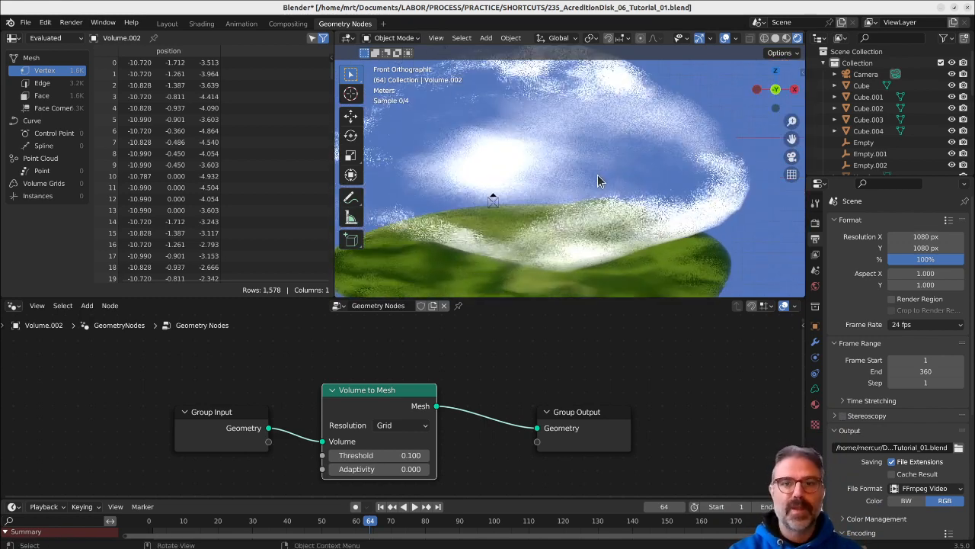
left_click(241, 24)
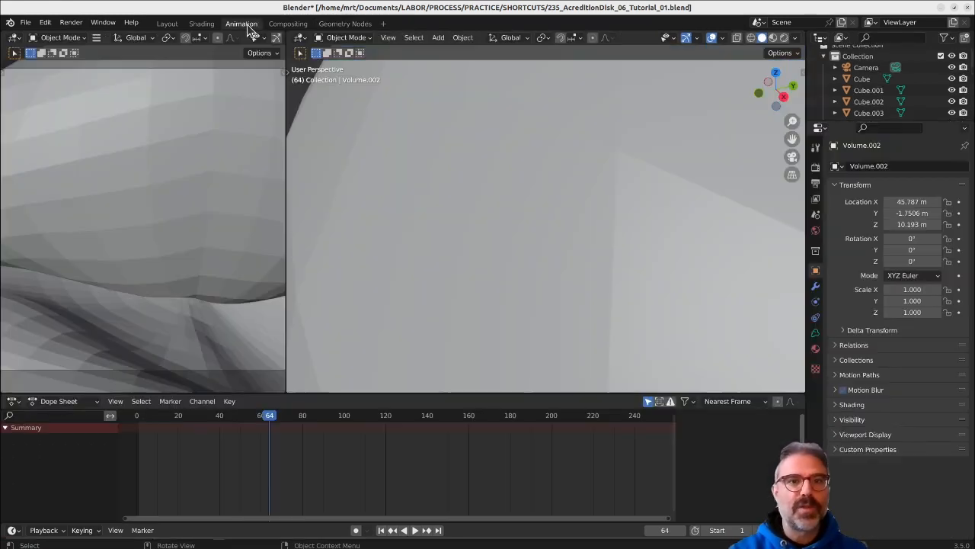
left_click(200, 23)
scroll(344, 183, "down", 3)
middle_click_drag(298, 202, 563, 163, "shift")
scroll(419, 219, "up", 1)
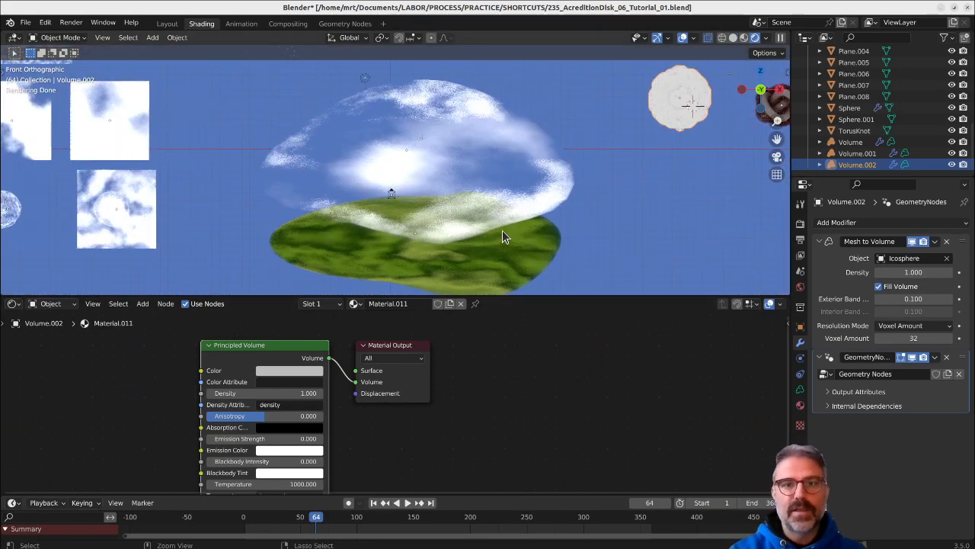
Hide the viewport overlays after checking the clouds and terrain in the maximized viewport.
key("ctrl+space")
middle_click_drag(590, 350, 504, 303, "shift")
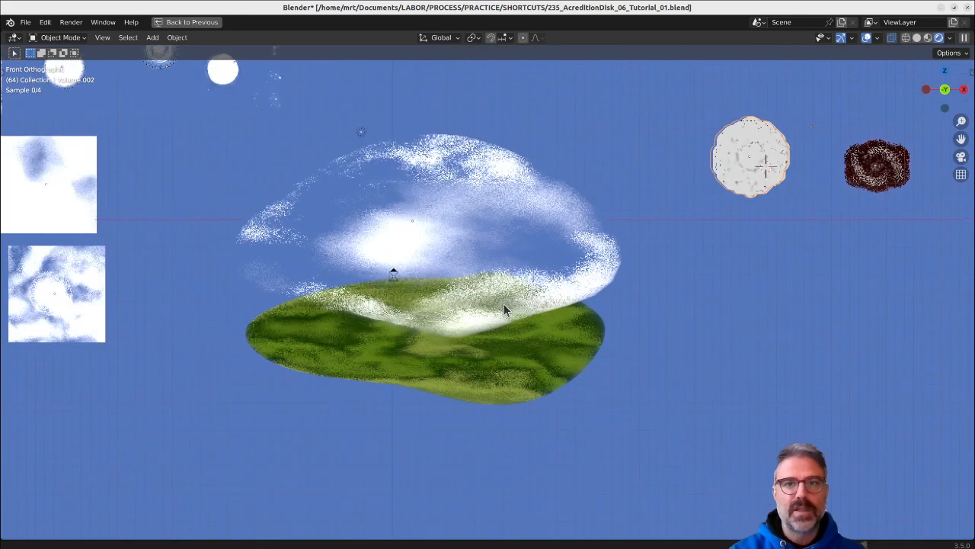
scroll(454, 273, "up", 2)
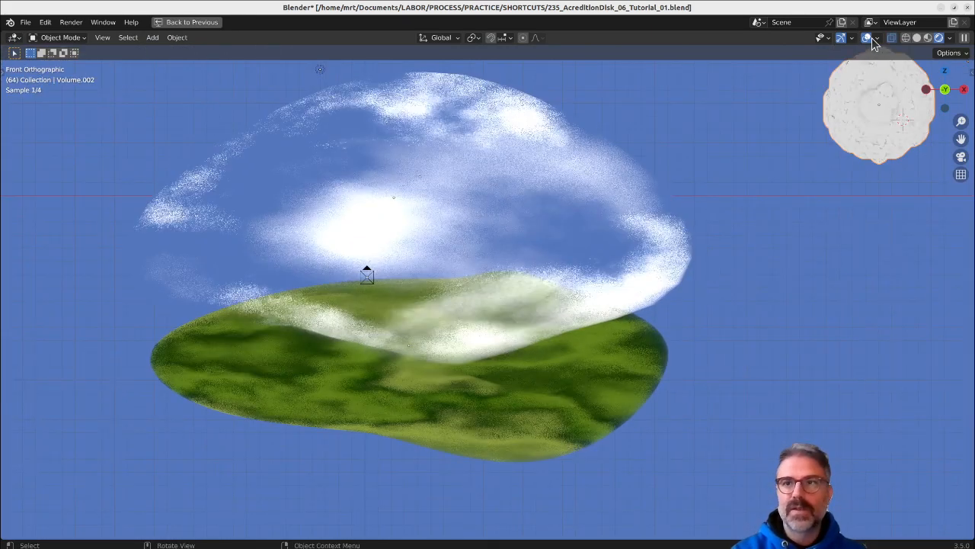
left_click(871, 38)
key("ctrl+space")
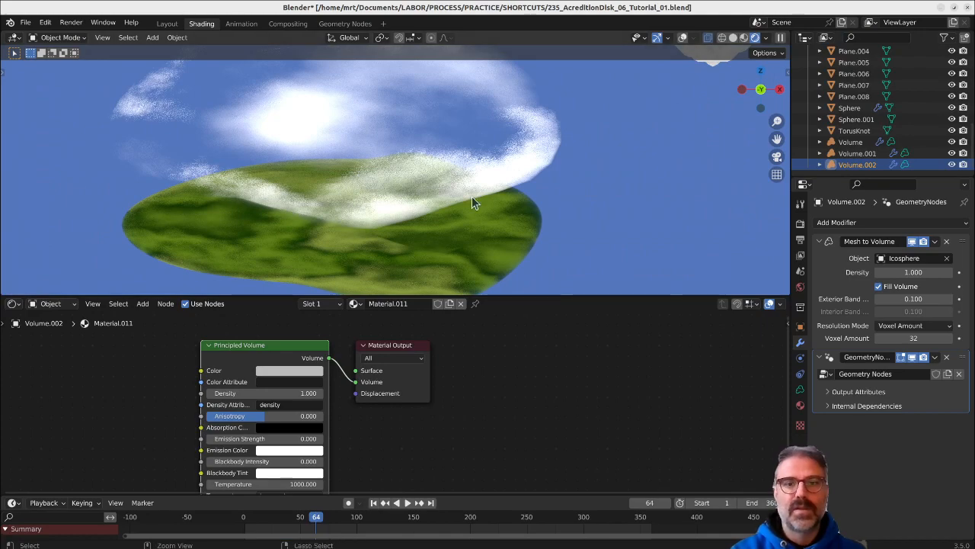
Play the cloud and terrain animation in the maximized viewport, stop it at frame 209 and restore the normal layout.
key("ctrl+space")
key("space")
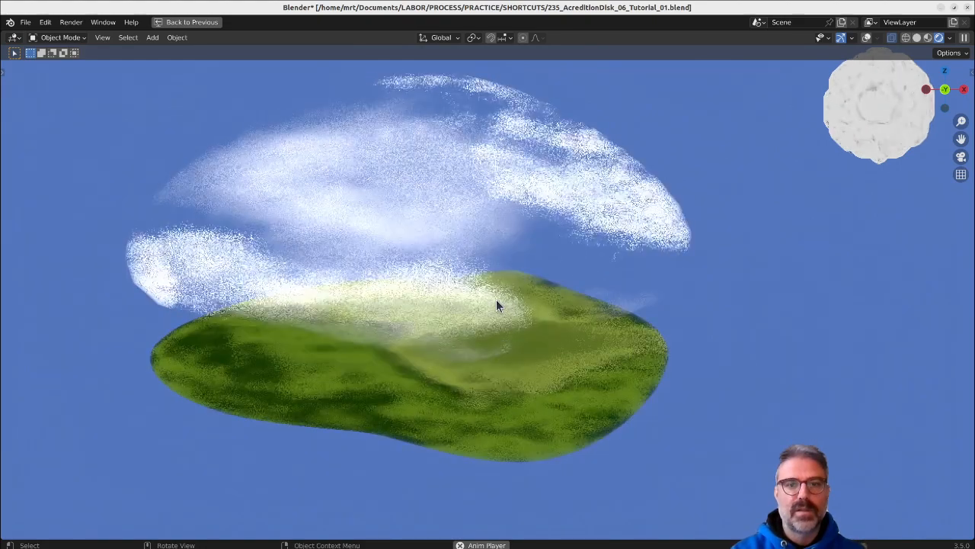
key("space")
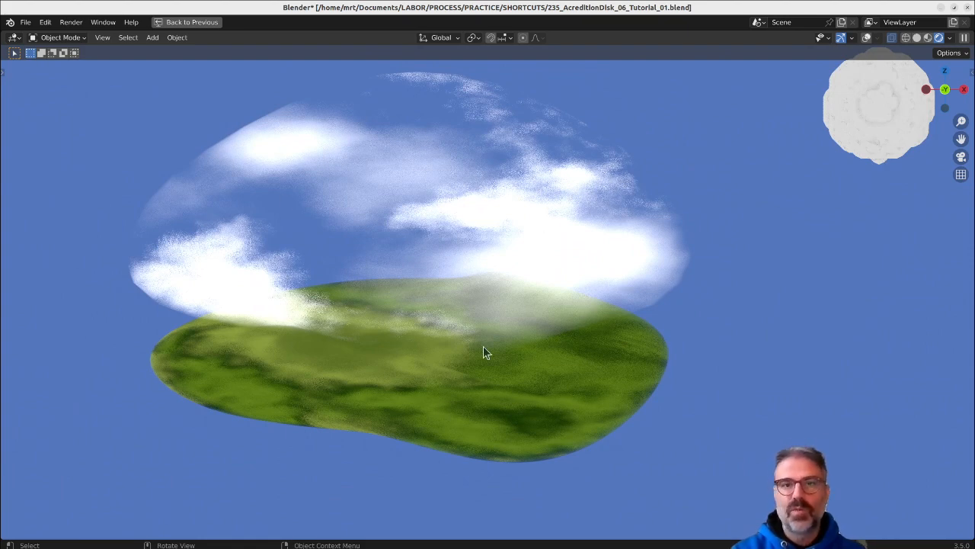
scroll(307, 312, "up", 3)
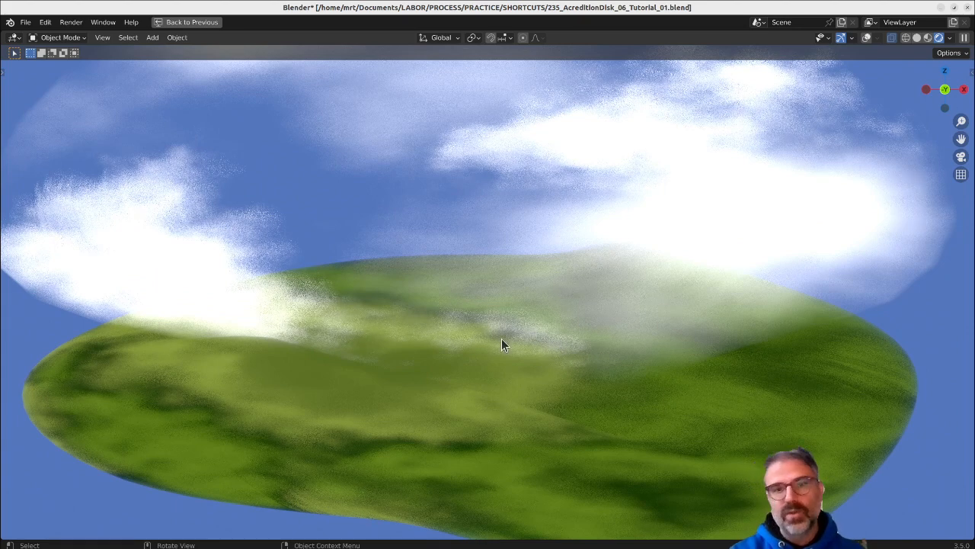
scroll(481, 284, "down", 2)
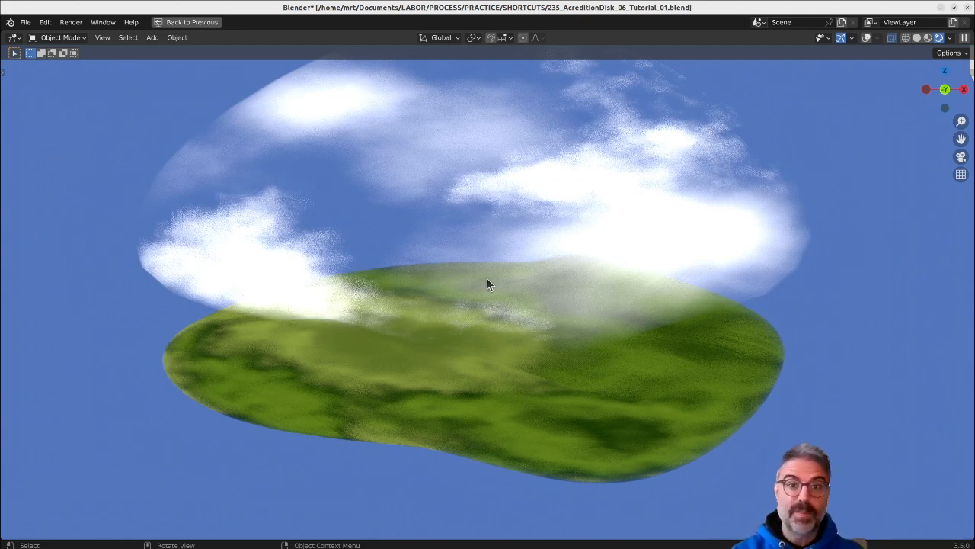
key("ctrl+space")
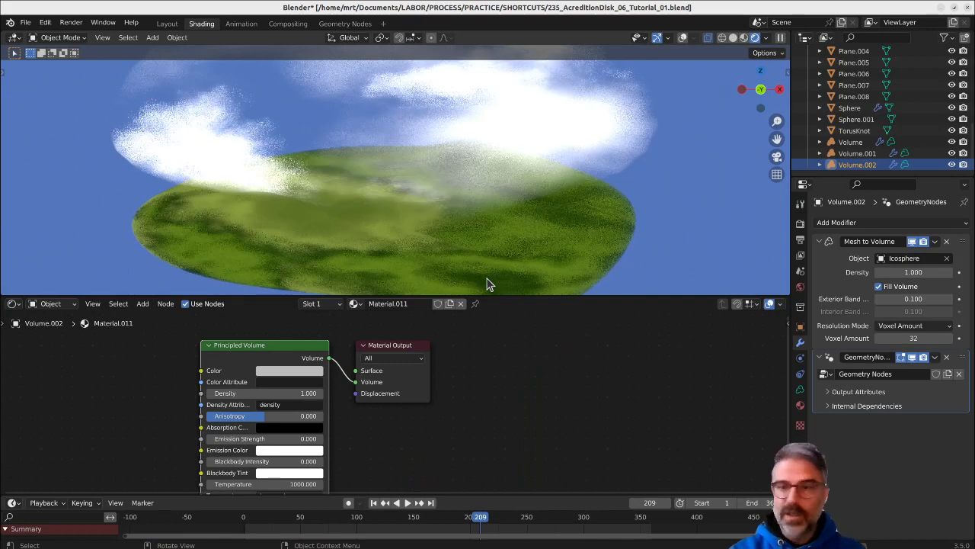